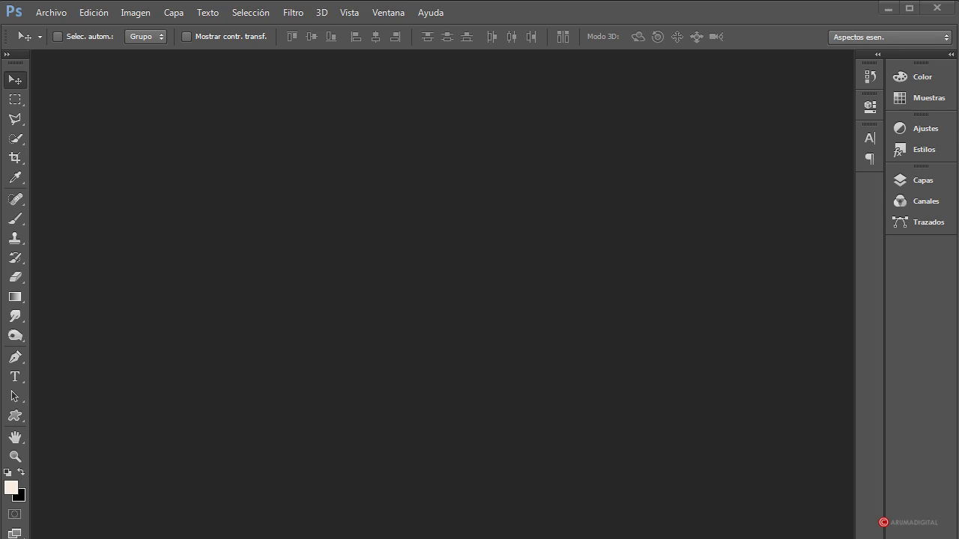
Open buildings-690696_1280.jpg, moore-112950_1920.jpg and vienna-171444_1920.jpg together from the Recursos folder.
{"action": "left_click", "coordinate": [50, 13]}
{"action": "left_click", "coordinate": [59, 38]}
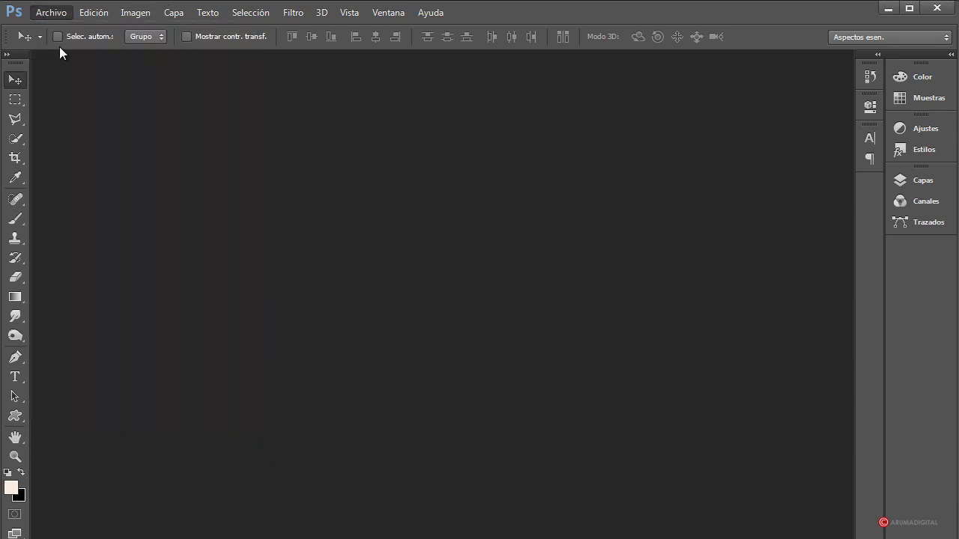
{"action": "left_click", "coordinate": [249, 79]}
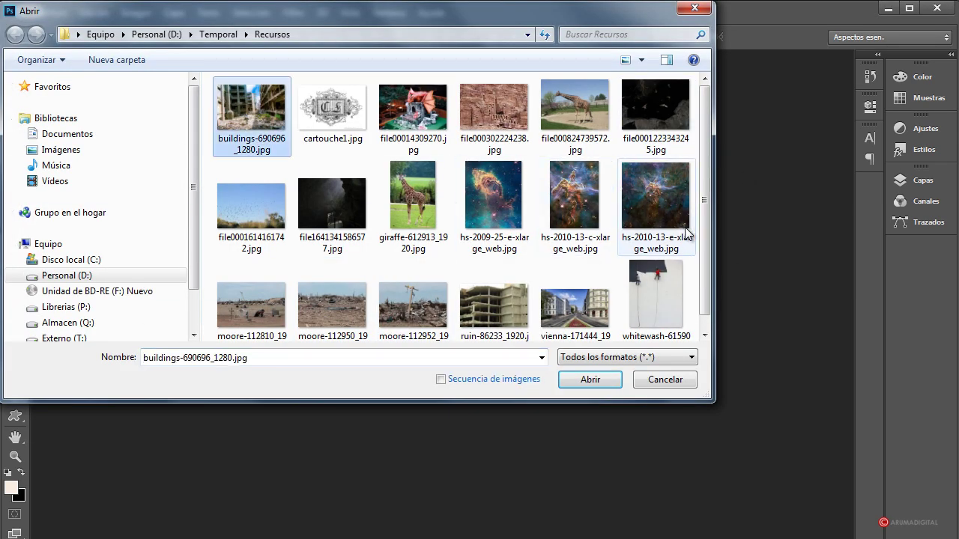
{"action": "left_click_drag", "start_coordinate": [707, 189], "coordinate": [709, 233]}
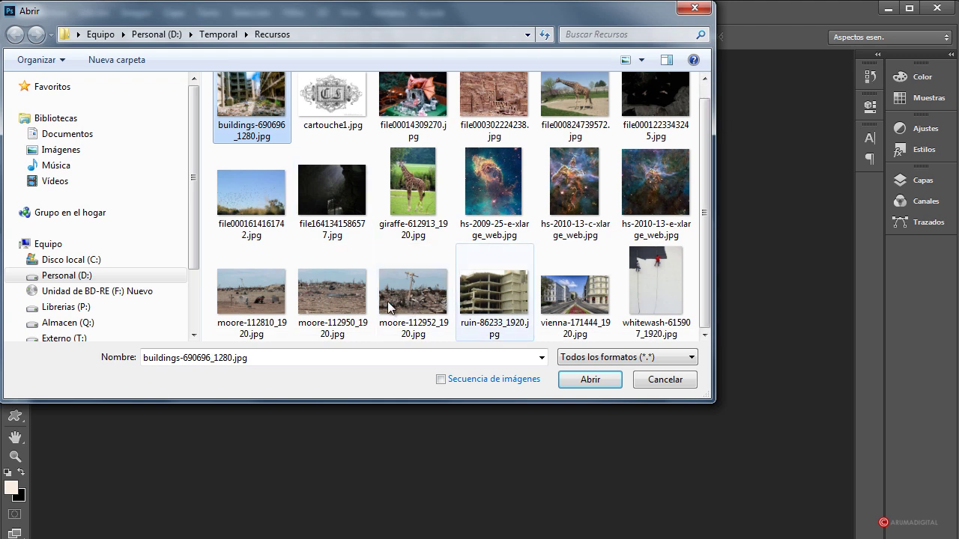
{"action": "left_click", "coordinate": [327, 299], "text": "ctrl"}
{"action": "left_click", "coordinate": [576, 296], "text": "ctrl"}
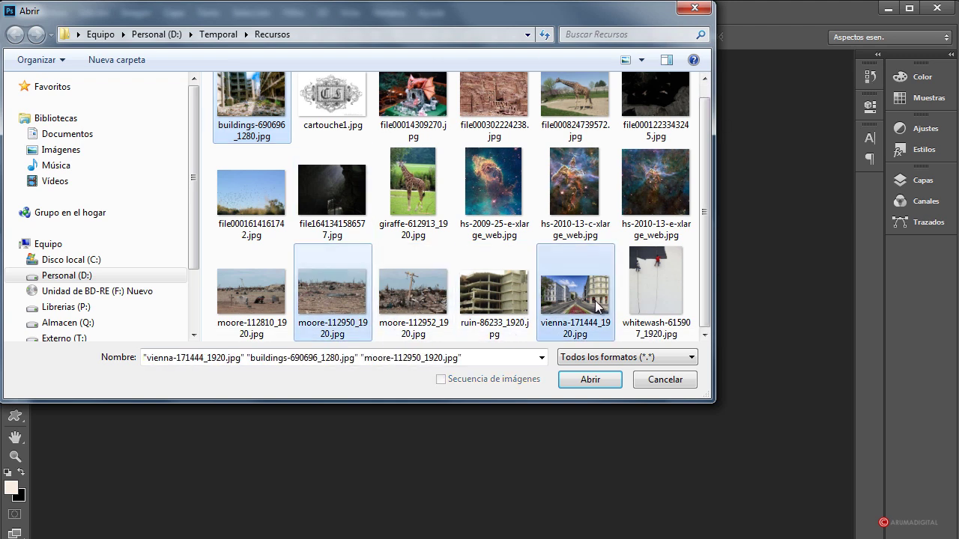
{"action": "left_click", "coordinate": [587, 379]}
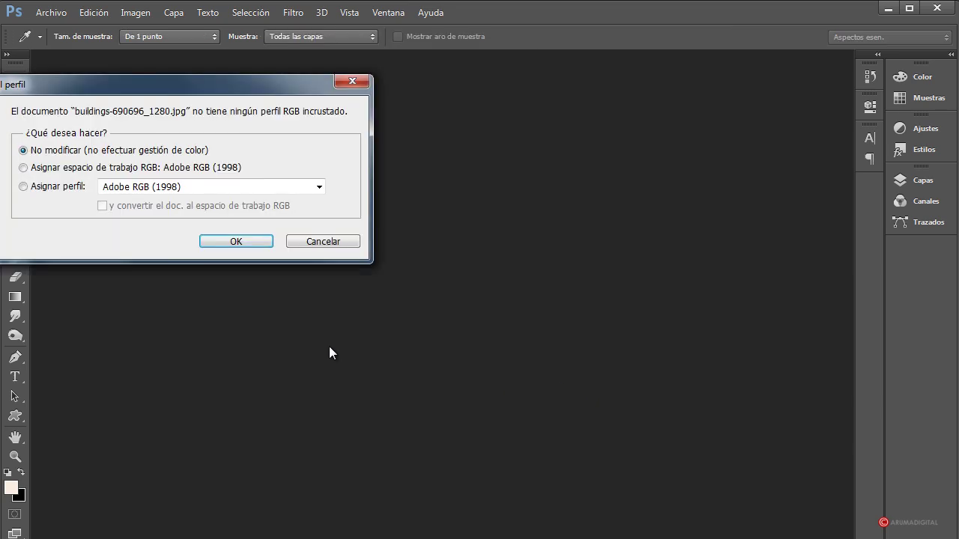
Load all three images without colour management, leaving their missing RGB profiles unmodified.
{"action": "left_click", "coordinate": [244, 241]}
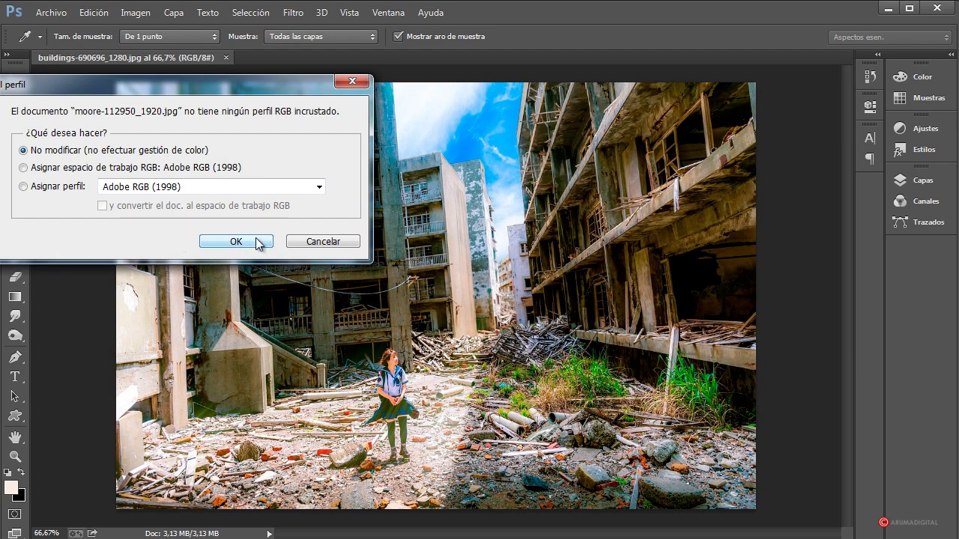
{"action": "left_click", "coordinate": [259, 242]}
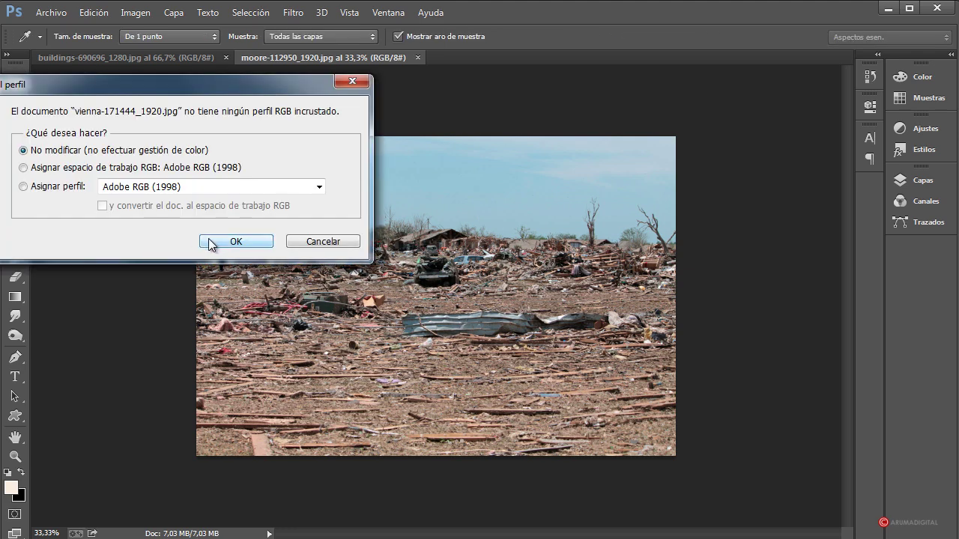
{"action": "left_click", "coordinate": [234, 243]}
{"action": "key", "text": "v"}
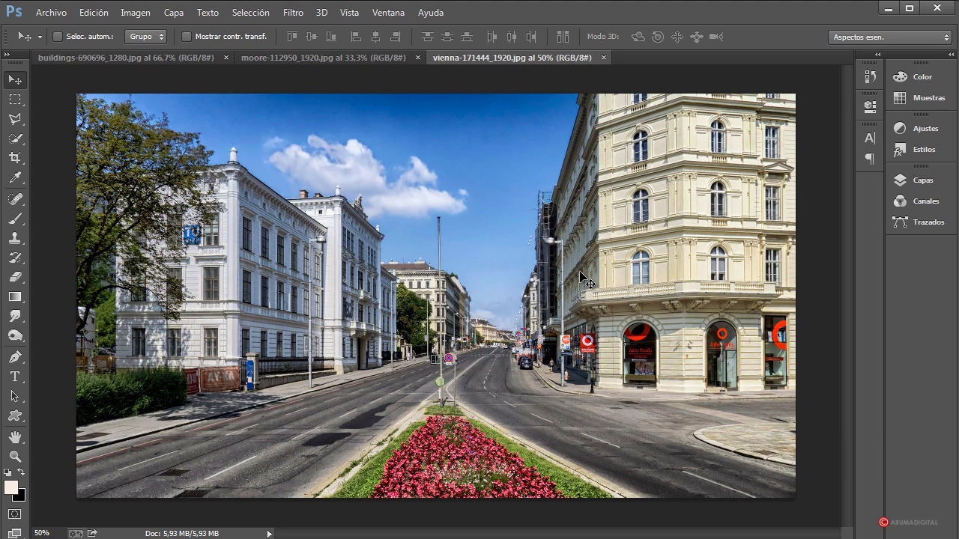
In buildings-690696_1280.jpg, outline the dark four-storey ruined facade left of the sky with the Polygonal Lasso.
{"action": "left_click", "coordinate": [129, 58]}
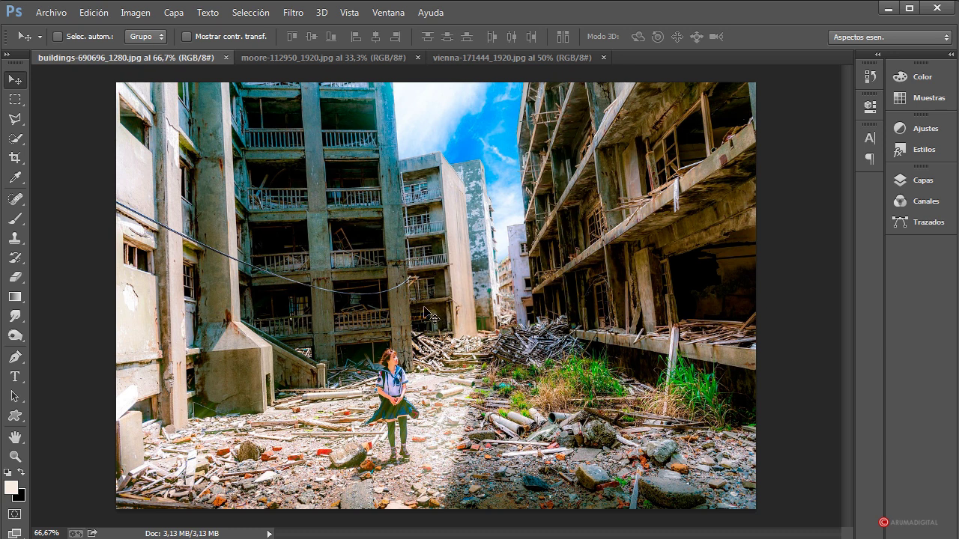
{"action": "left_click", "coordinate": [16, 121]}
{"action": "left_click", "coordinate": [16, 121]}
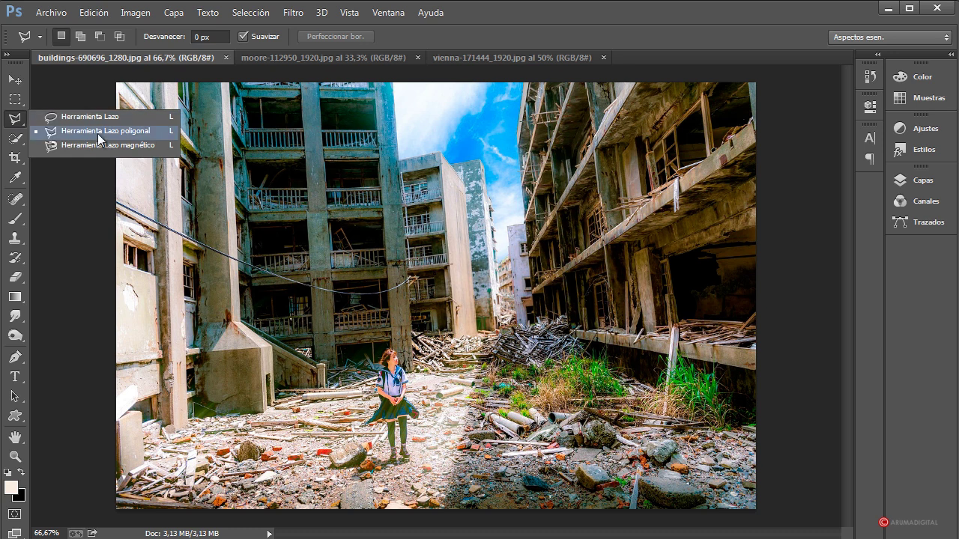
{"action": "left_click", "coordinate": [97, 132]}
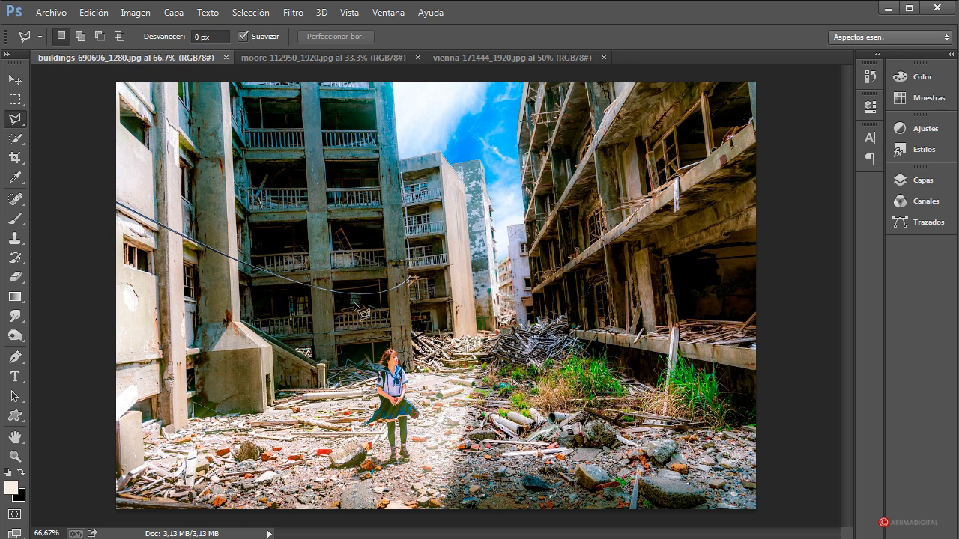
{"action": "left_click", "coordinate": [297, 347]}
{"action": "left_click", "coordinate": [410, 341]}
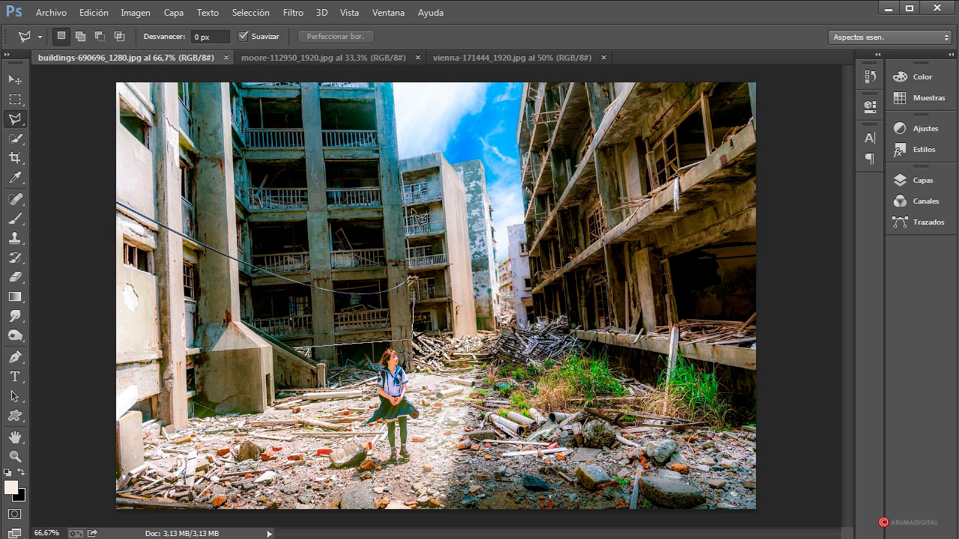
{"action": "left_click", "coordinate": [393, 87]}
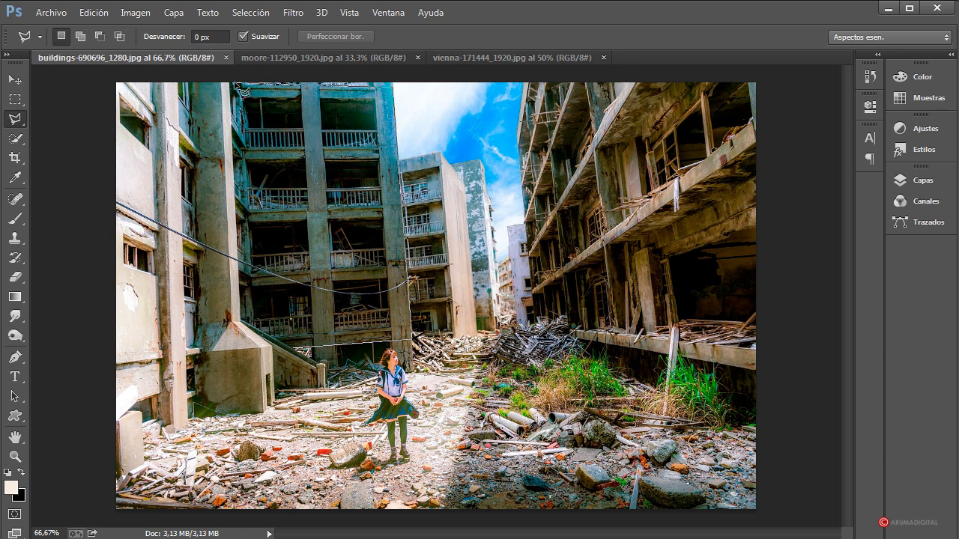
{"action": "left_click", "coordinate": [239, 86]}
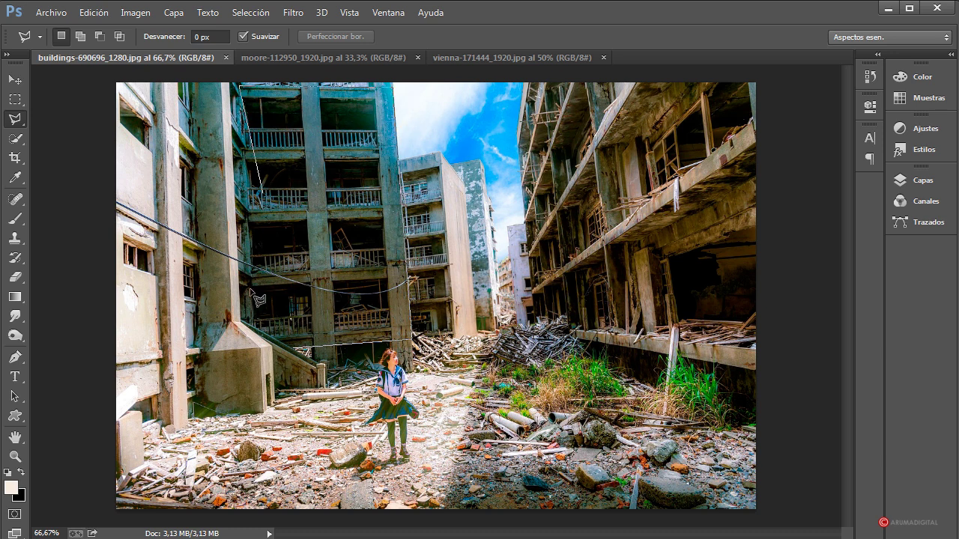
{"action": "left_click", "coordinate": [260, 336]}
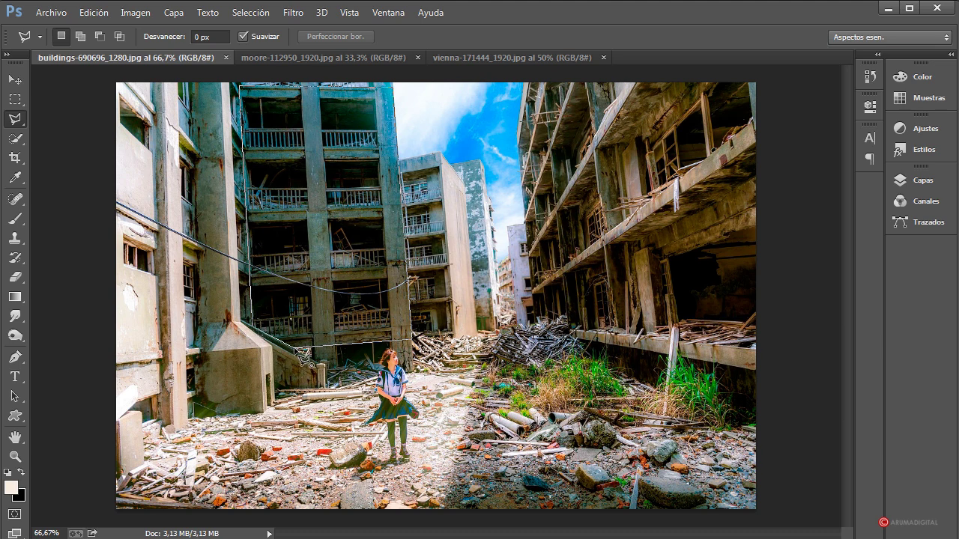
{"action": "left_click", "coordinate": [303, 354]}
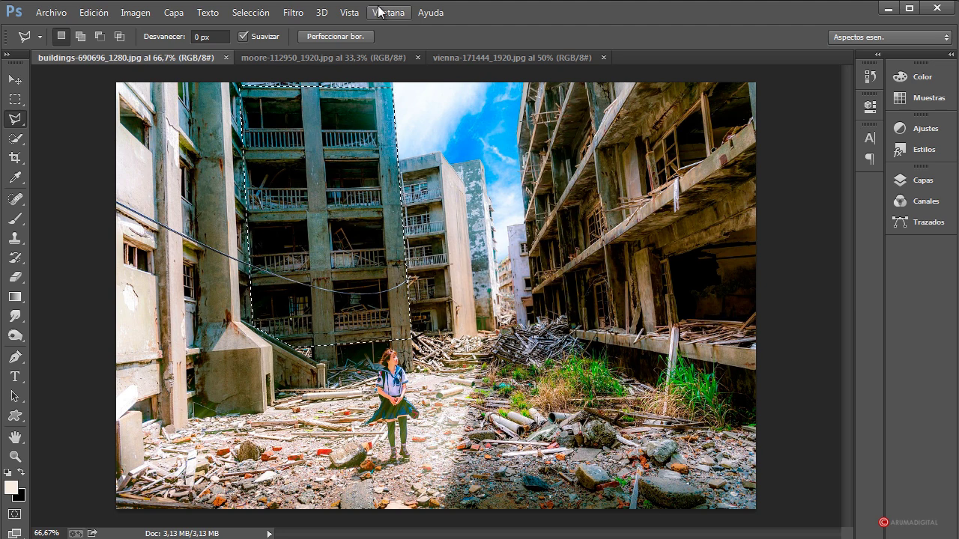
Paste the copied facade into vienna-171444_1920.jpg and distort its lower corners so its sides stand upright.
{"action": "left_click", "coordinate": [507, 58]}
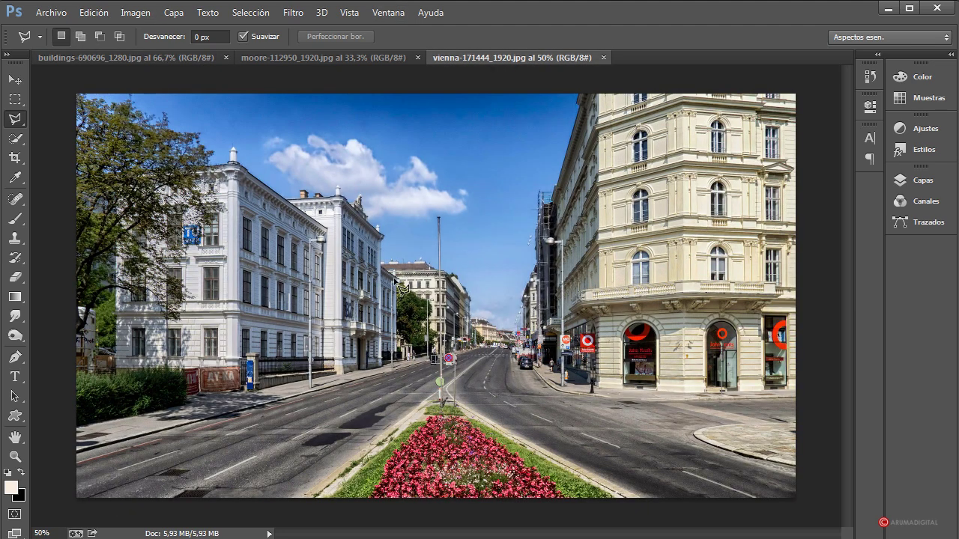
{"action": "key", "text": "ctrl+v"}
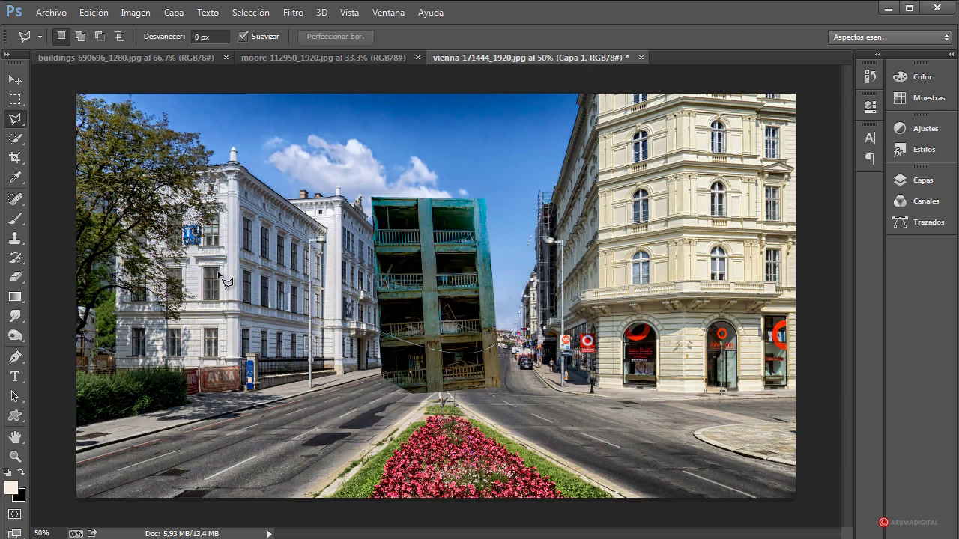
{"action": "right_click", "coordinate": [427, 263]}
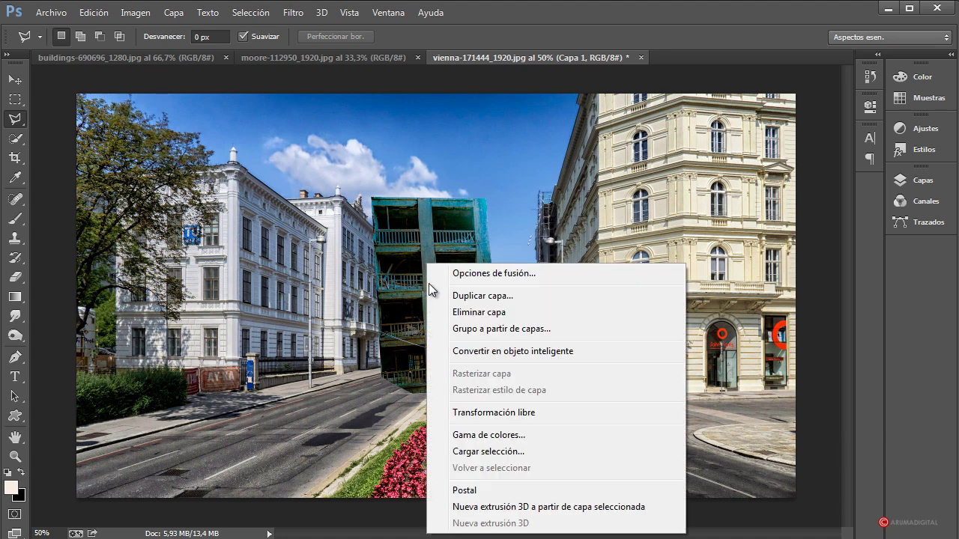
{"action": "left_click", "coordinate": [481, 412]}
{"action": "right_click", "coordinate": [442, 247]}
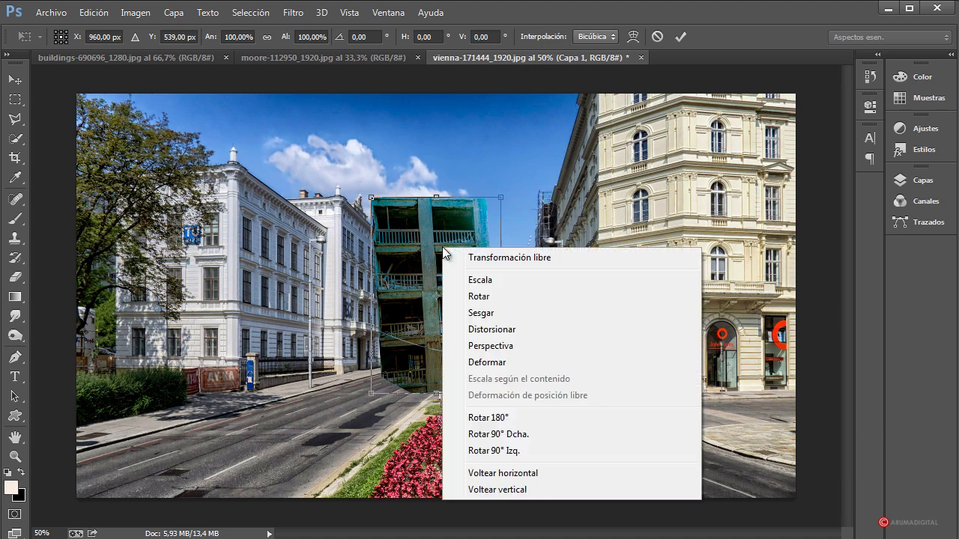
{"action": "left_click", "coordinate": [476, 327]}
{"action": "left_click_drag", "start_coordinate": [375, 397], "coordinate": [355, 398]}
{"action": "mouse_move", "coordinate": [498, 396]}
{"action": "left_mouse_down"}
{"action": "mouse_move", "coordinate": [483, 397]}
{"action": "mouse_move", "coordinate": [487, 406]}
{"action": "left_mouse_up"}
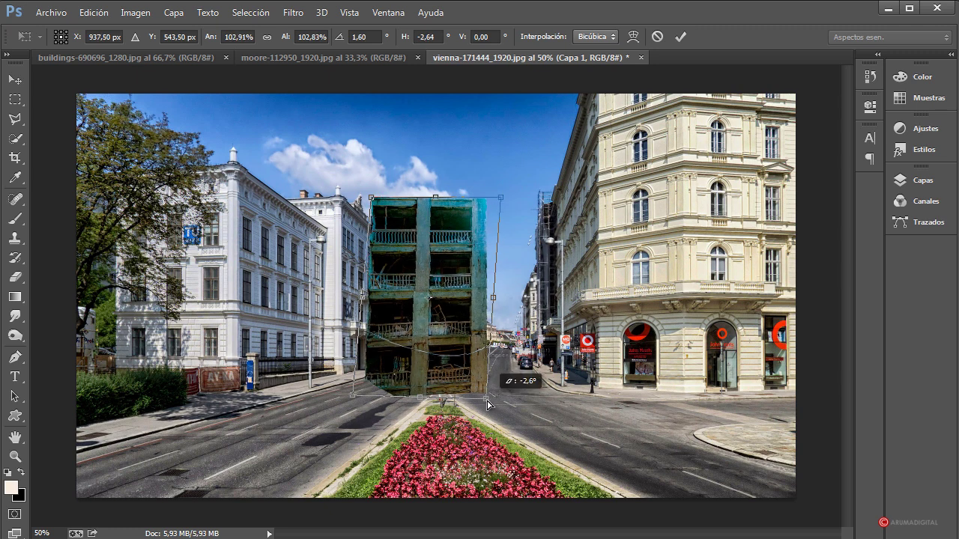
{"action": "left_click_drag", "start_coordinate": [357, 395], "coordinate": [365, 394]}
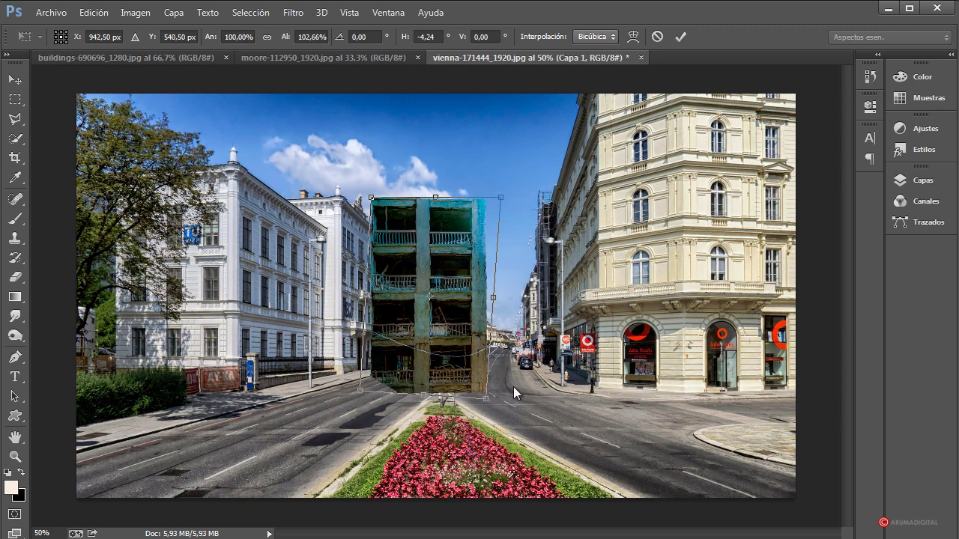
{"action": "key", "text": "Return"}
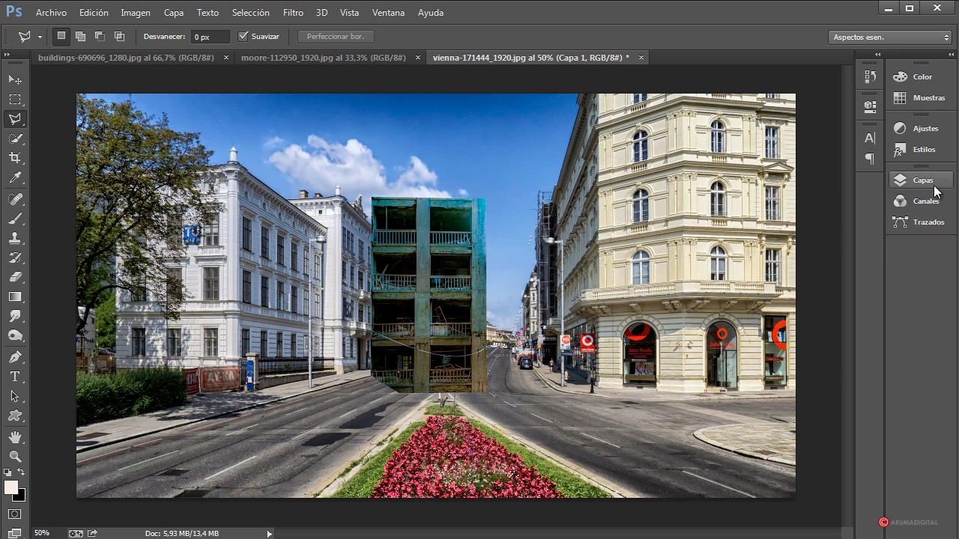
Duplicate the layer Capa 1 and place the horizontally flipped copy against the left side of the original facade.
{"action": "left_click", "coordinate": [932, 186]}
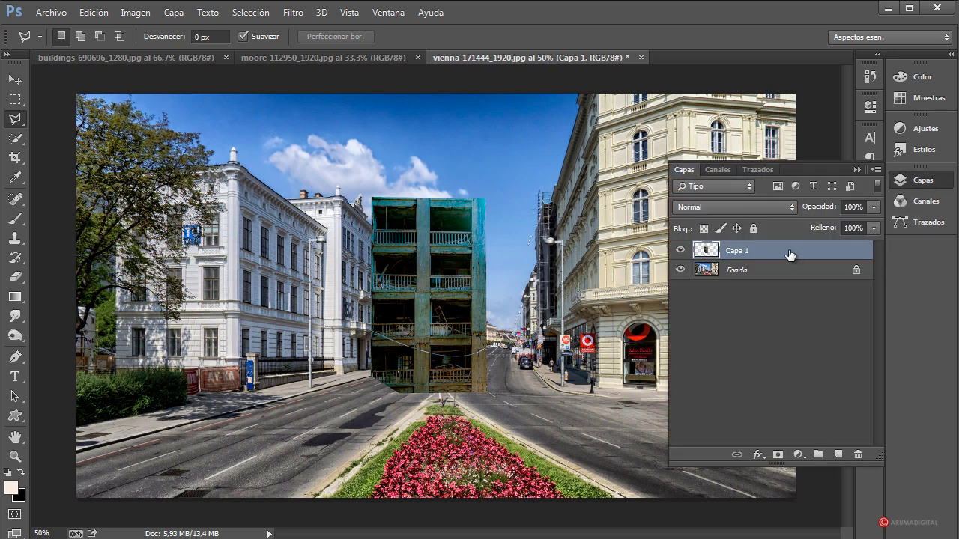
{"action": "left_click_drag", "start_coordinate": [757, 251], "coordinate": [837, 453]}
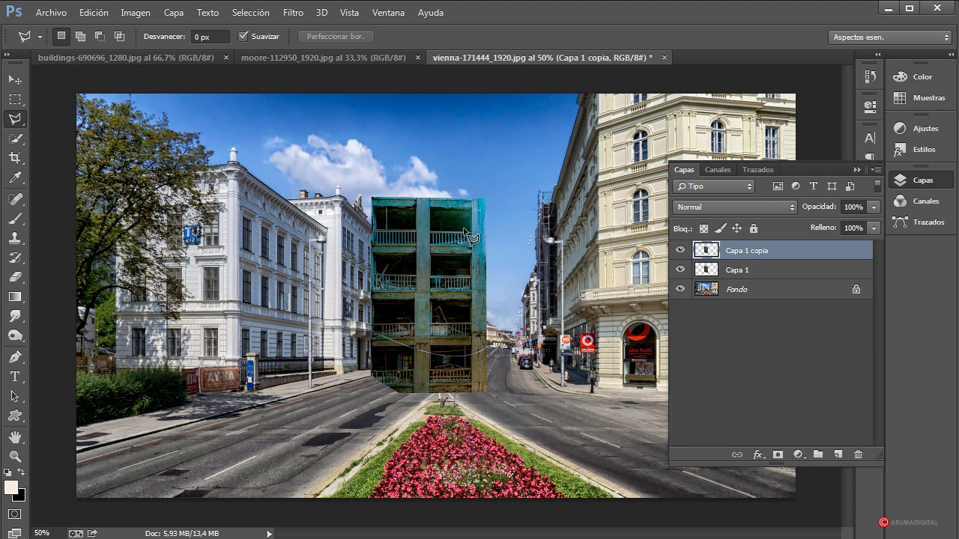
{"action": "right_click", "coordinate": [403, 245]}
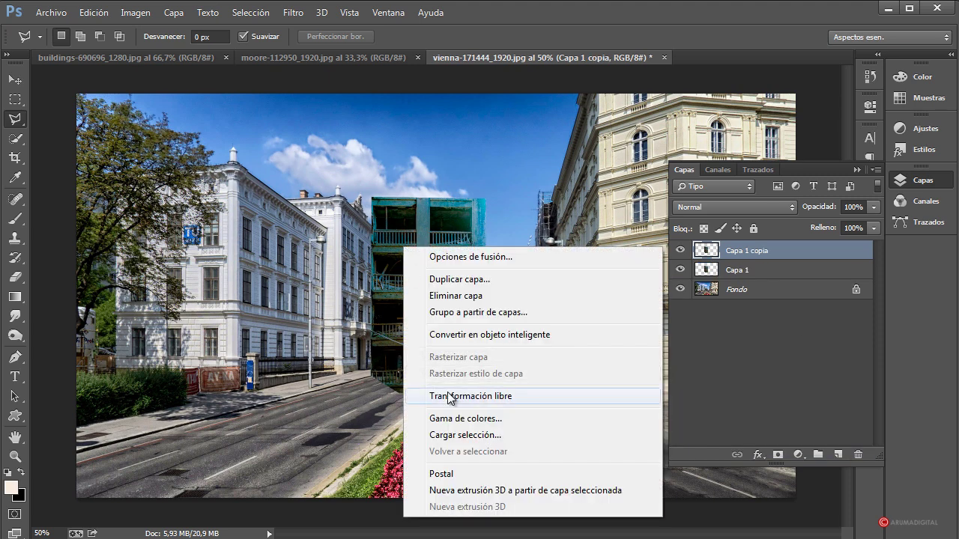
{"action": "left_click", "coordinate": [449, 396]}
{"action": "right_click", "coordinate": [427, 240]}
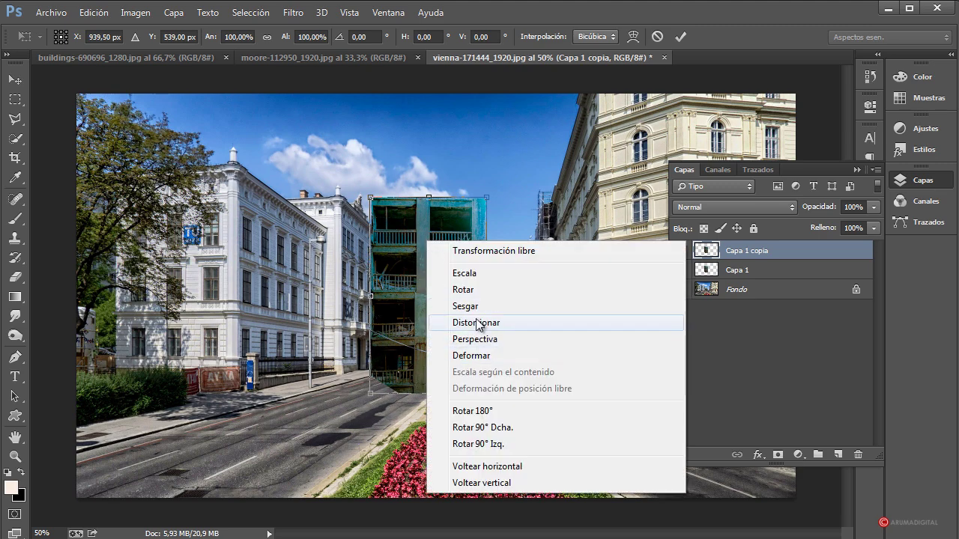
{"action": "left_click", "coordinate": [485, 464]}
{"action": "left_click_drag", "start_coordinate": [472, 302], "coordinate": [387, 302]}
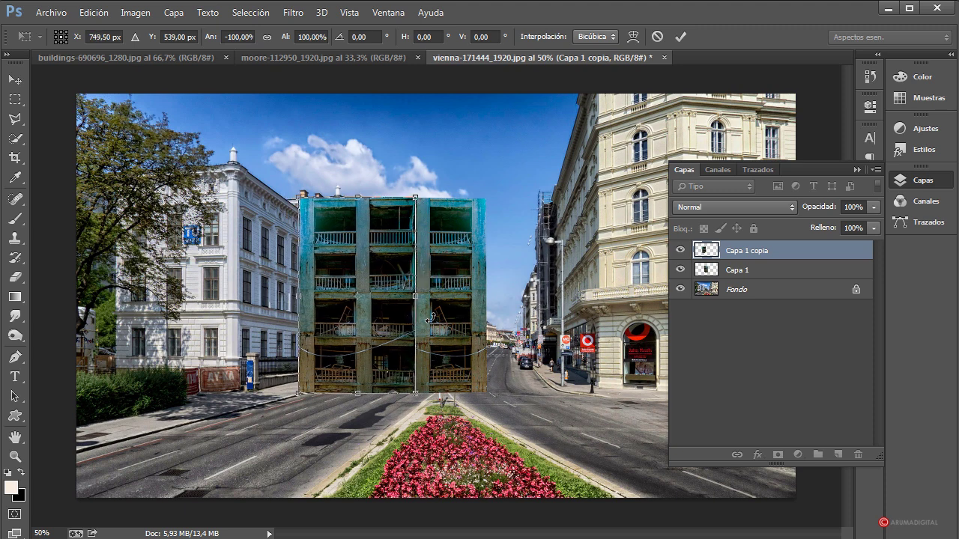
Distort the right corners of the flipped facade copy so its edge joins the original seamlessly, and apply the transformation.
{"action": "right_click", "coordinate": [390, 311]}
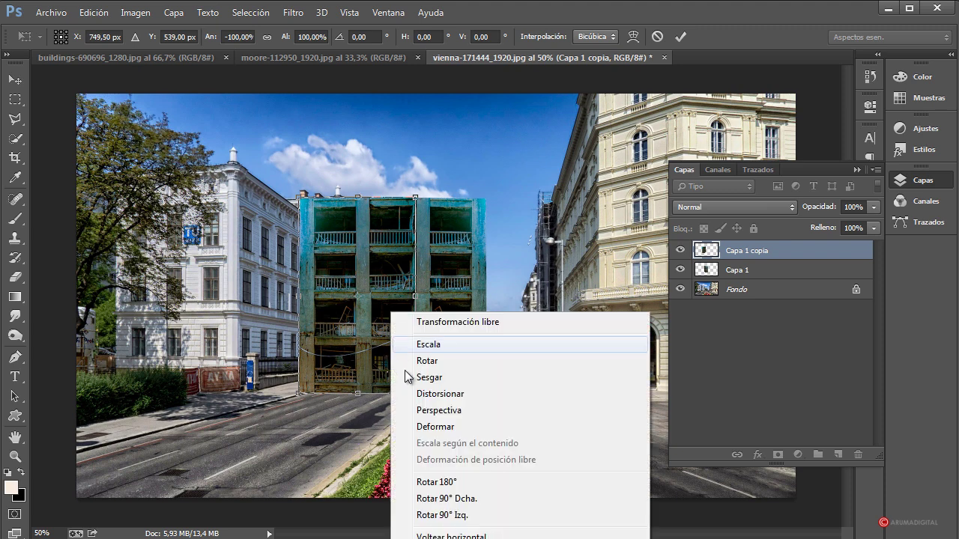
{"action": "left_click", "coordinate": [424, 390]}
{"action": "left_click_drag", "start_coordinate": [417, 397], "coordinate": [415, 394]}
{"action": "left_click_drag", "start_coordinate": [415, 201], "coordinate": [420, 204]}
{"action": "key", "text": "Return"}
{"action": "key", "text": "l"}
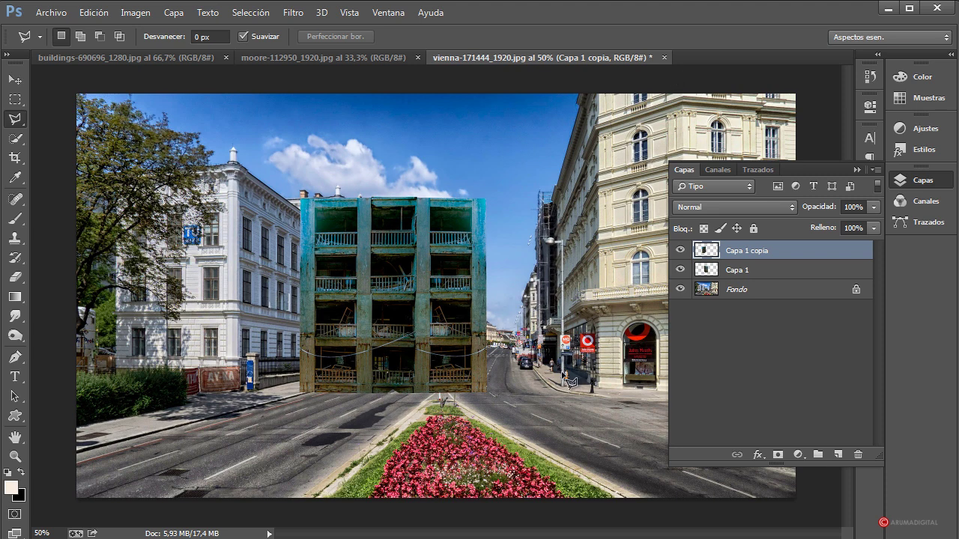
Merge Capa 1 copia and Capa 1 into one layer, and duplicate the merged facade layer.
{"action": "left_click", "coordinate": [762, 271], "text": "shift"}
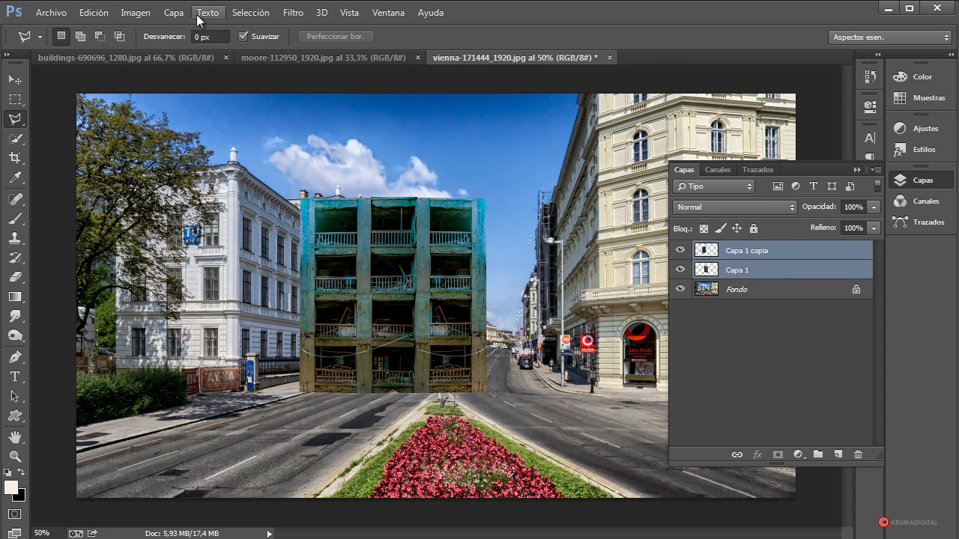
{"action": "left_click", "coordinate": [174, 18]}
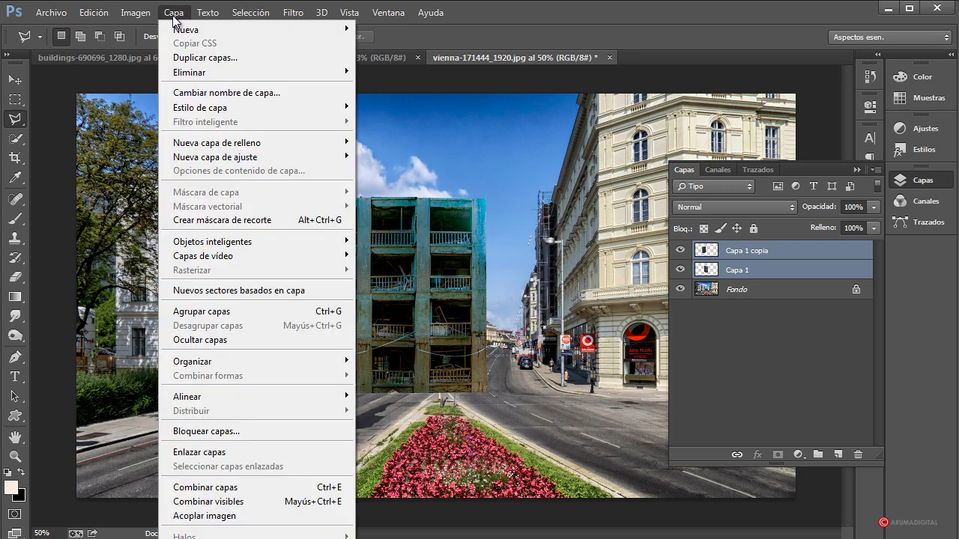
{"action": "left_click", "coordinate": [209, 487]}
{"action": "right_click", "coordinate": [742, 247]}
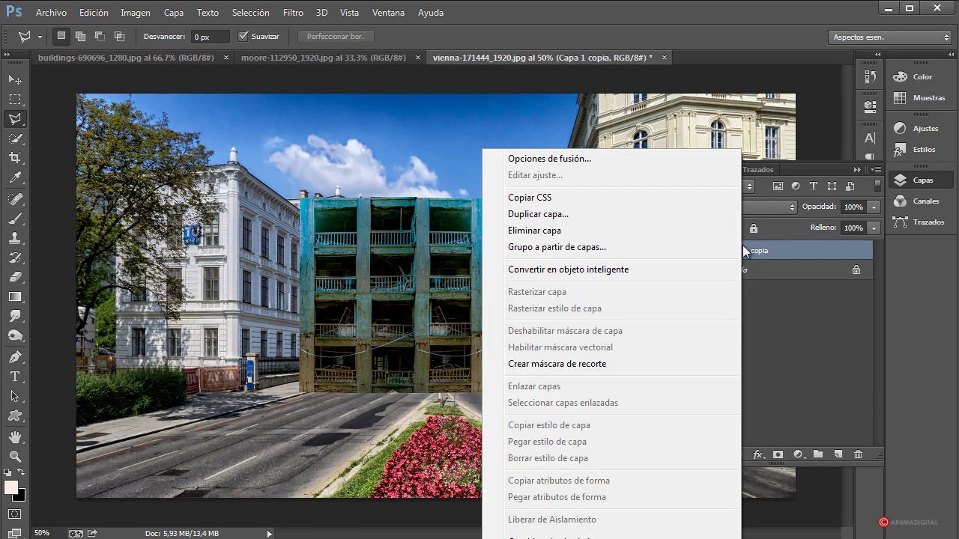
{"action": "left_click", "coordinate": [798, 170]}
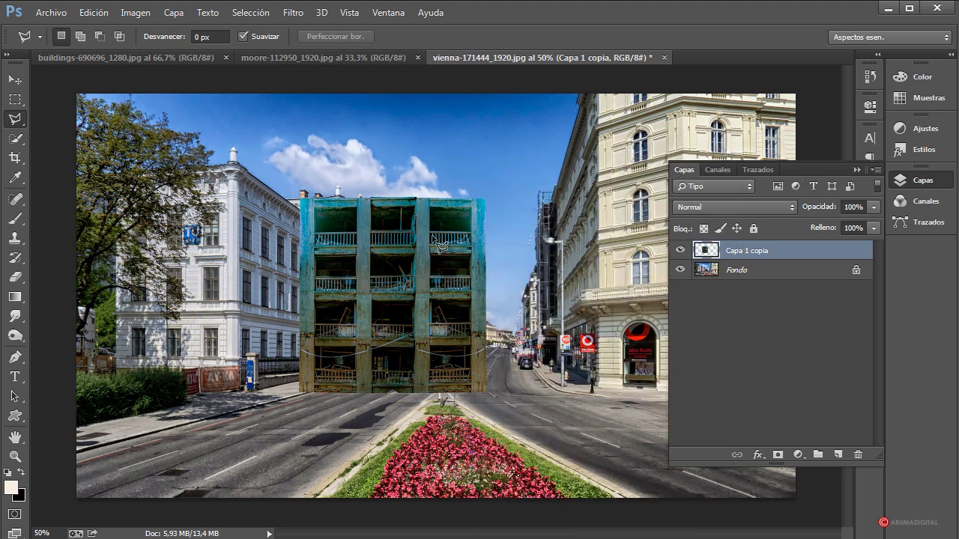
{"action": "left_click_drag", "start_coordinate": [762, 254], "coordinate": [838, 454]}
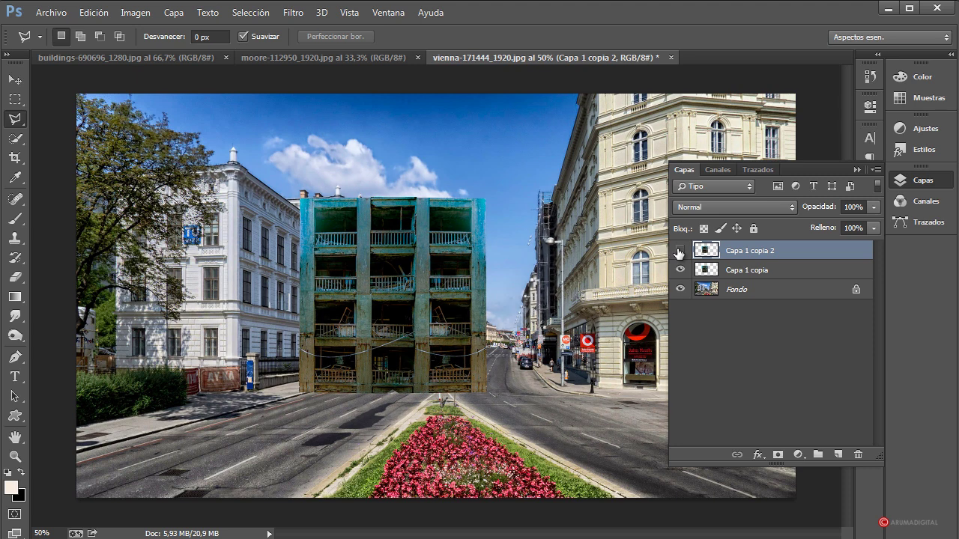
Hide the layer Capa 1 copia 2 and move the Capa 1 copia facade over the front of the white building beside the tree.
{"action": "left_click", "coordinate": [679, 250]}
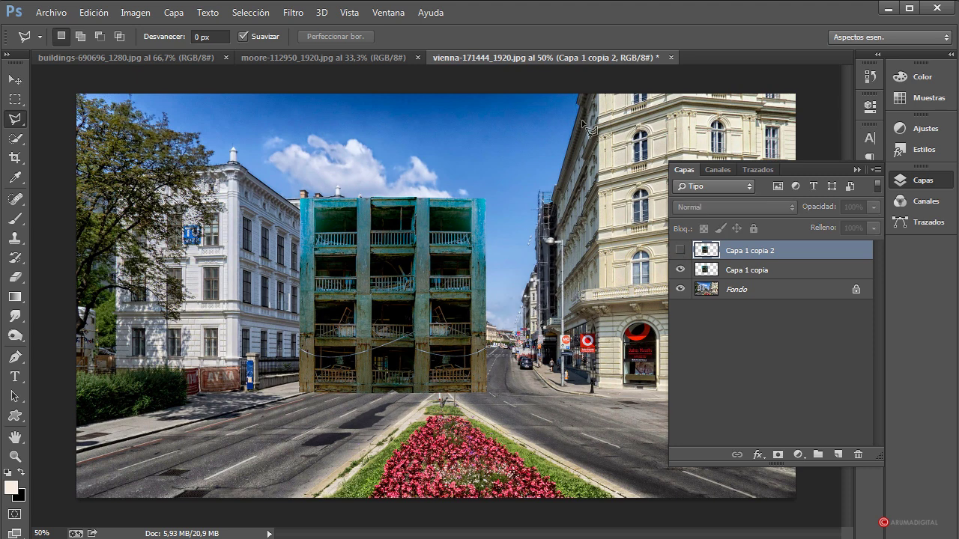
{"action": "left_click", "coordinate": [775, 270]}
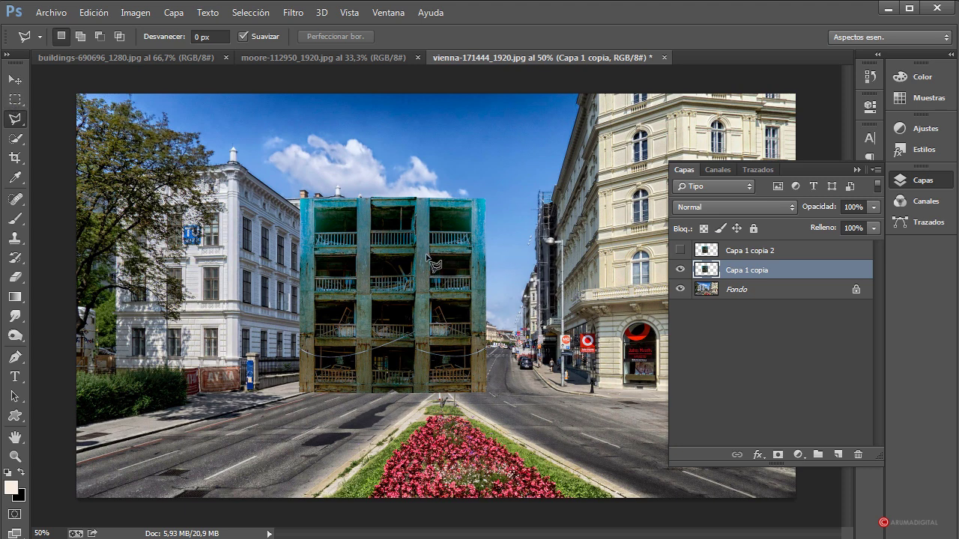
{"action": "right_click", "coordinate": [417, 251]}
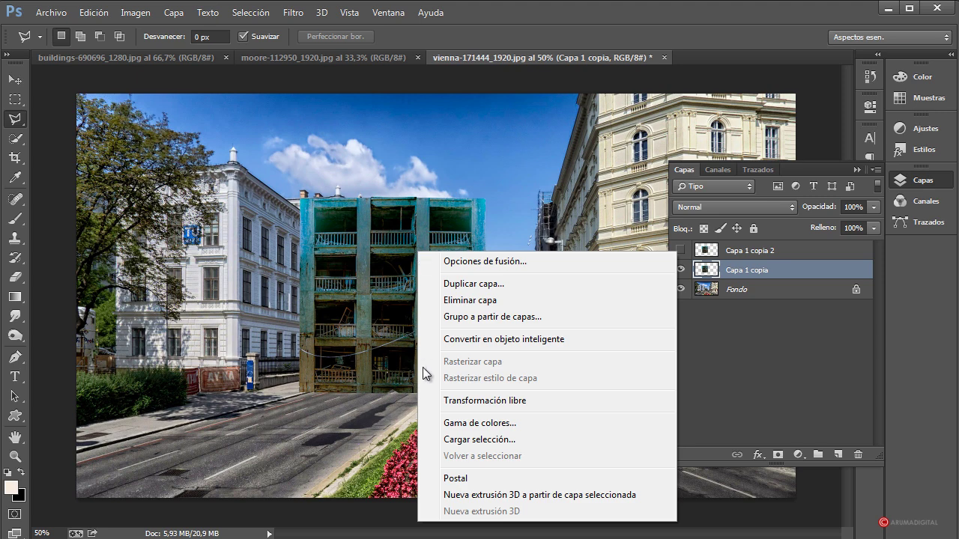
{"action": "left_click", "coordinate": [460, 397]}
{"action": "left_click_drag", "start_coordinate": [405, 247], "coordinate": [229, 230]}
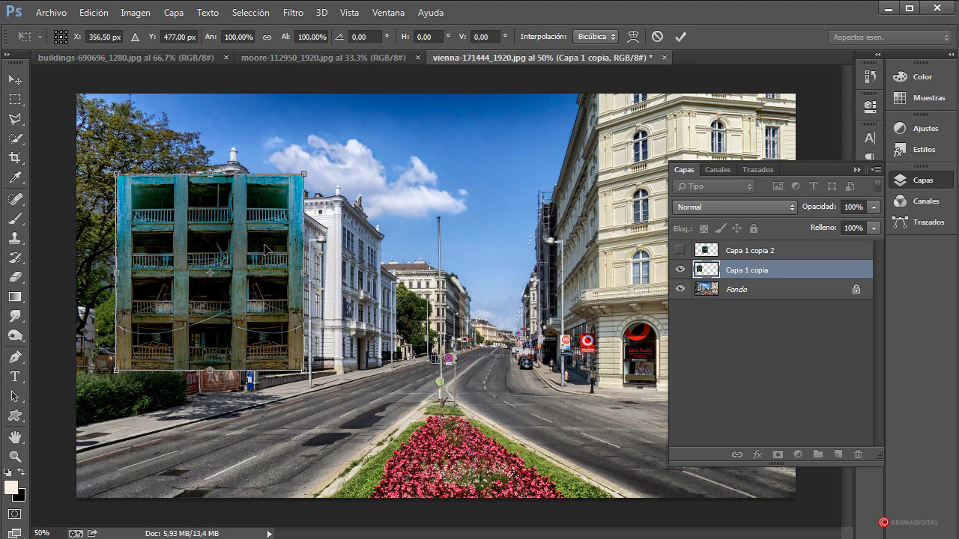
Distort the corners of the Capa 1 copia facade to follow the white building's front in perspective, and apply the transformation.
{"action": "right_click", "coordinate": [266, 249]}
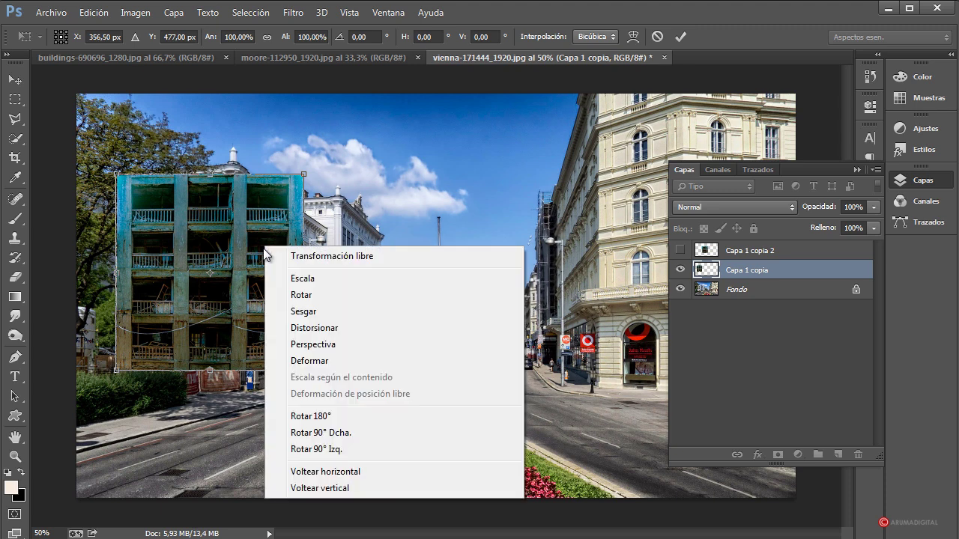
{"action": "left_click", "coordinate": [319, 330]}
{"action": "left_click_drag", "start_coordinate": [303, 178], "coordinate": [297, 161]}
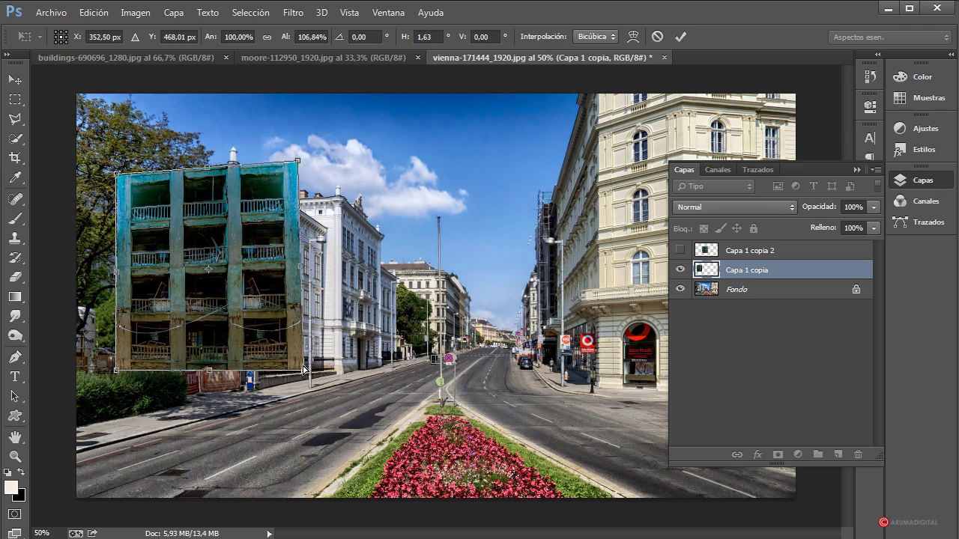
{"action": "mouse_move", "coordinate": [304, 371]}
{"action": "left_mouse_down"}
{"action": "mouse_move", "coordinate": [289, 311]}
{"action": "mouse_move", "coordinate": [255, 284]}
{"action": "mouse_move", "coordinate": [264, 344]}
{"action": "mouse_move", "coordinate": [299, 379]}
{"action": "left_mouse_up"}
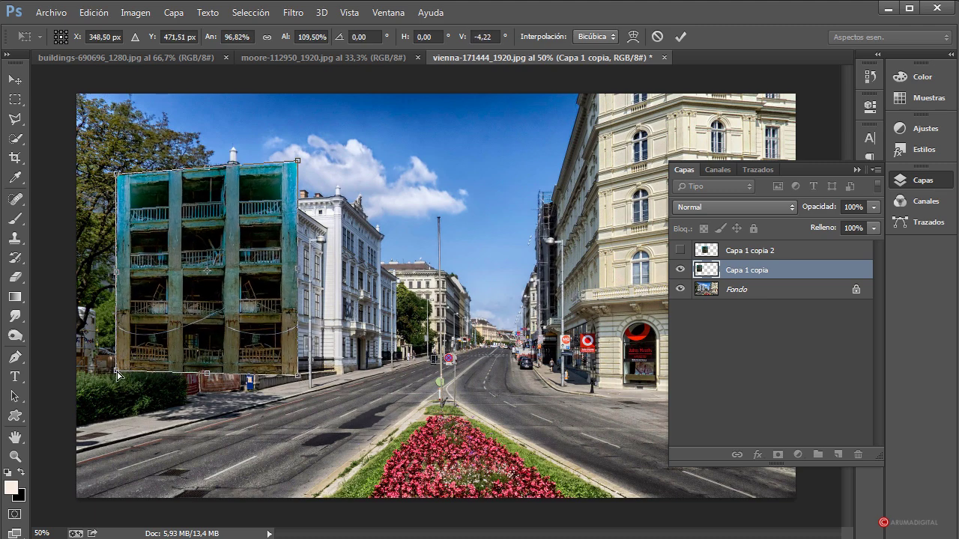
{"action": "left_click_drag", "start_coordinate": [118, 378], "coordinate": [125, 380]}
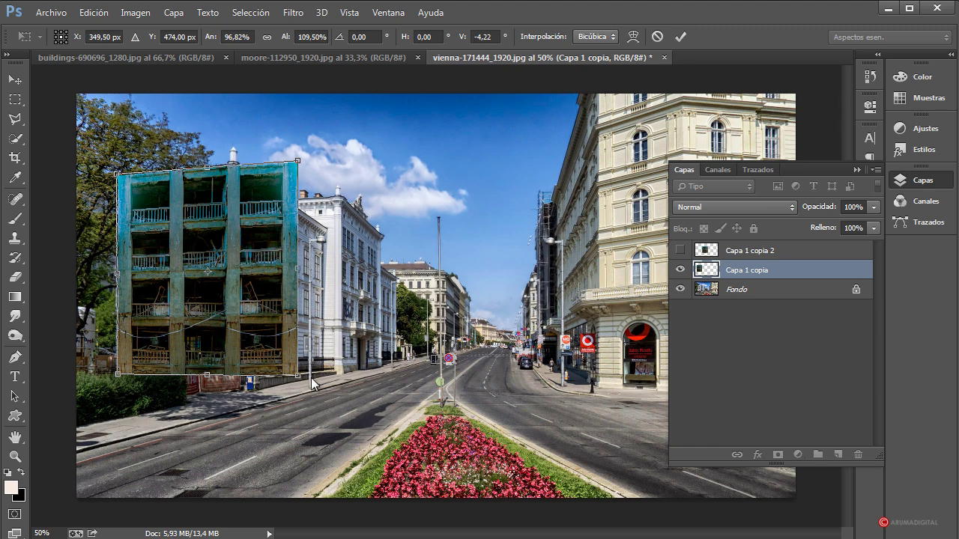
{"action": "mouse_move", "coordinate": [305, 379]}
{"action": "left_mouse_down"}
{"action": "mouse_move", "coordinate": [292, 341]}
{"action": "mouse_move", "coordinate": [298, 378]}
{"action": "left_mouse_up"}
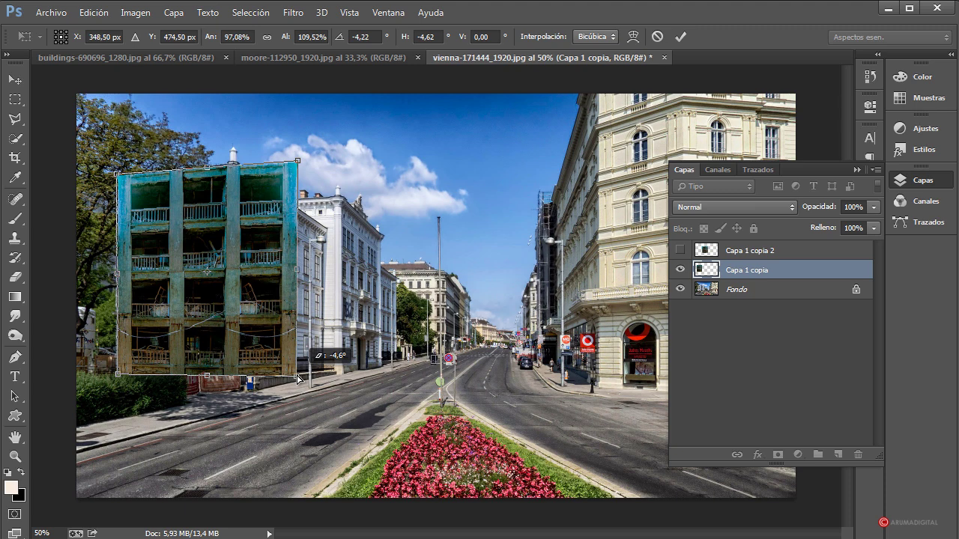
{"action": "left_click_drag", "start_coordinate": [297, 379], "coordinate": [298, 379]}
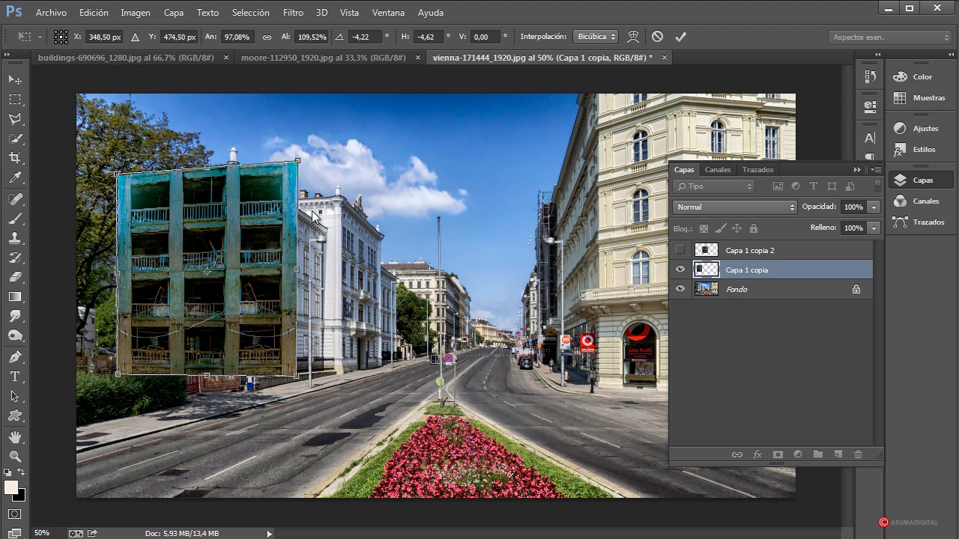
{"action": "key", "text": "Return"}
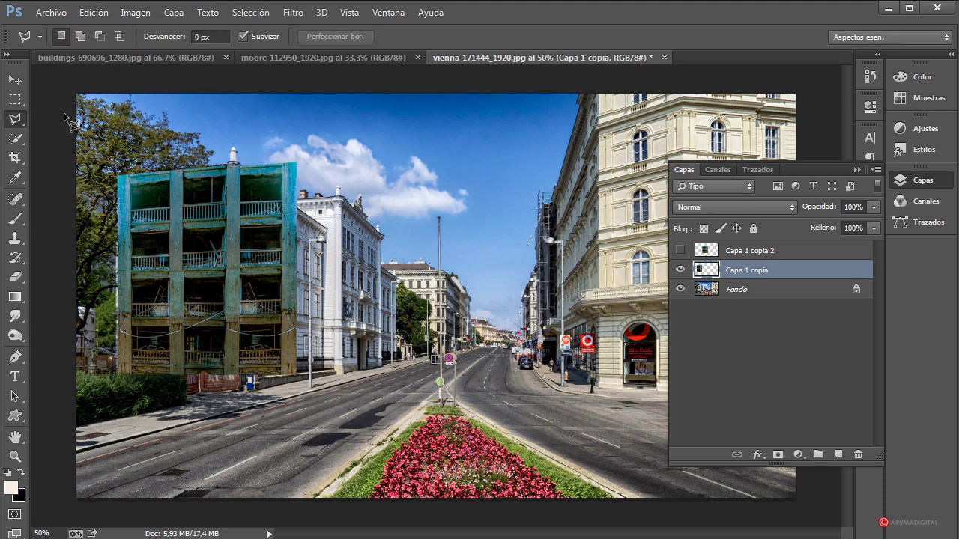
Select the part of the facade extending past the white building's corner with the Polygonal Lasso, delete it, and deselect.
{"action": "left_click", "coordinate": [239, 162]}
{"action": "left_click", "coordinate": [318, 367]}
{"action": "left_click", "coordinate": [323, 146]}
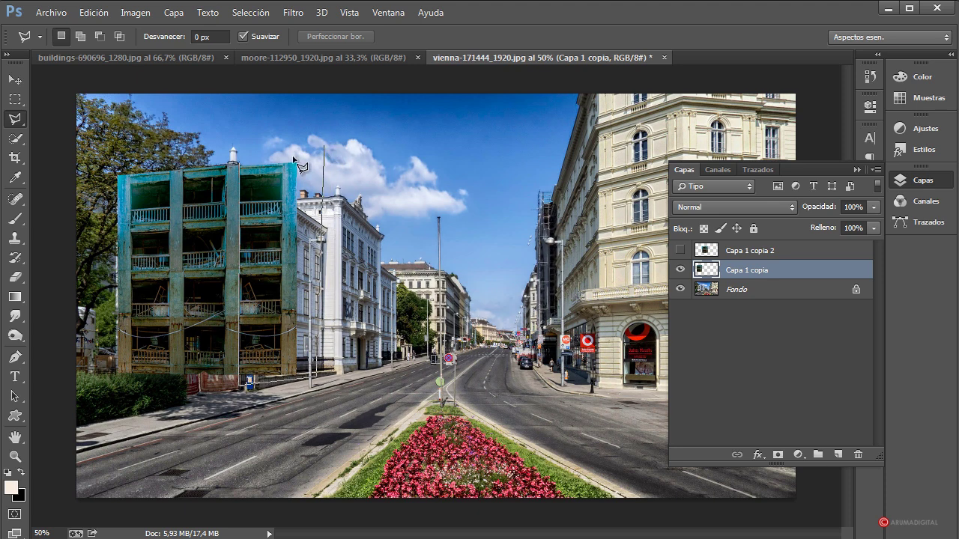
{"action": "left_click", "coordinate": [240, 162]}
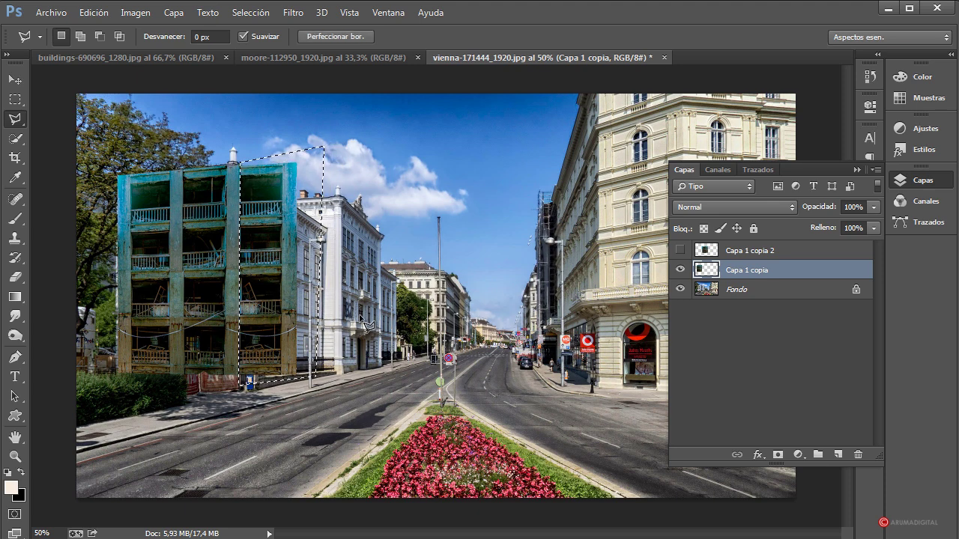
{"action": "key", "text": "Delete"}
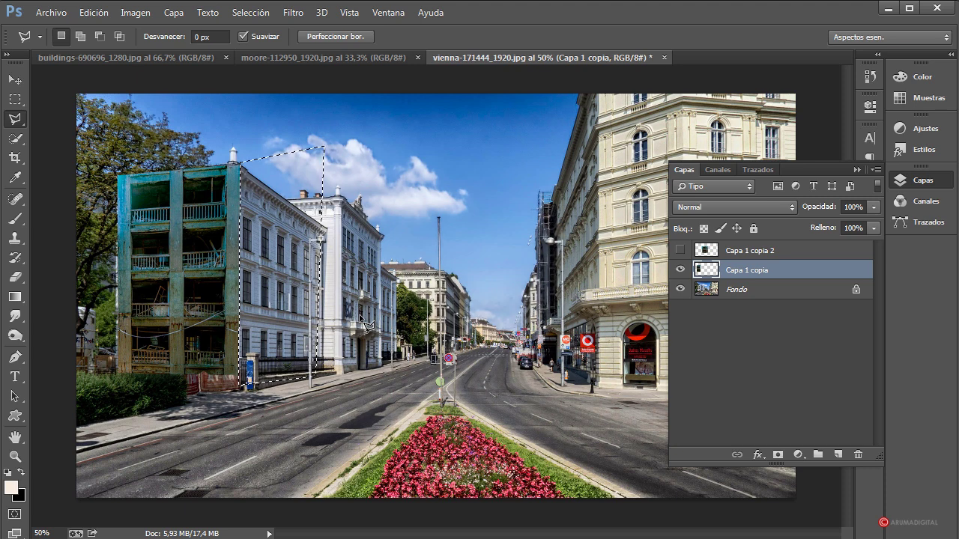
{"action": "left_click", "coordinate": [251, 12]}
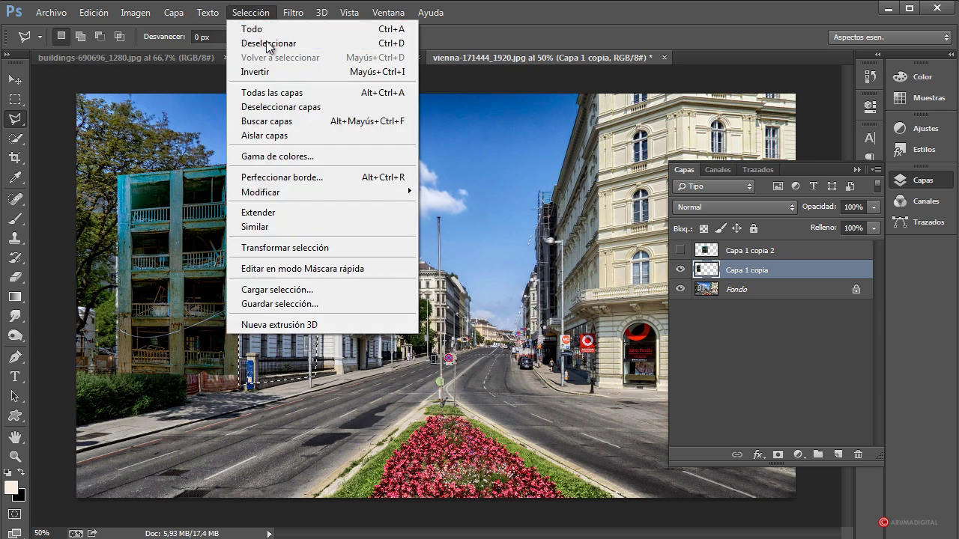
{"action": "left_click", "coordinate": [268, 43]}
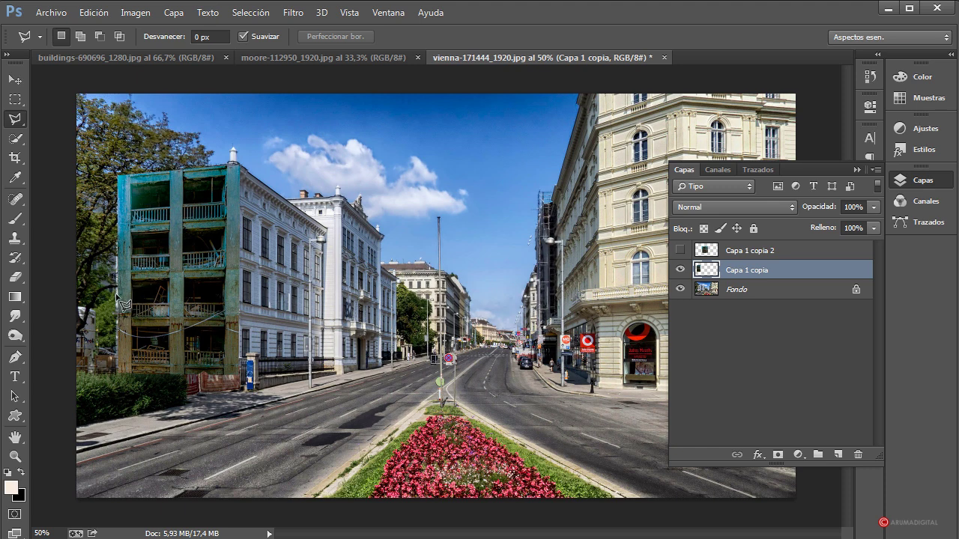
Distort the left corners of the trimmed facade to fit the outer edge of the white building's front, and apply the transformation.
{"action": "right_click", "coordinate": [206, 229]}
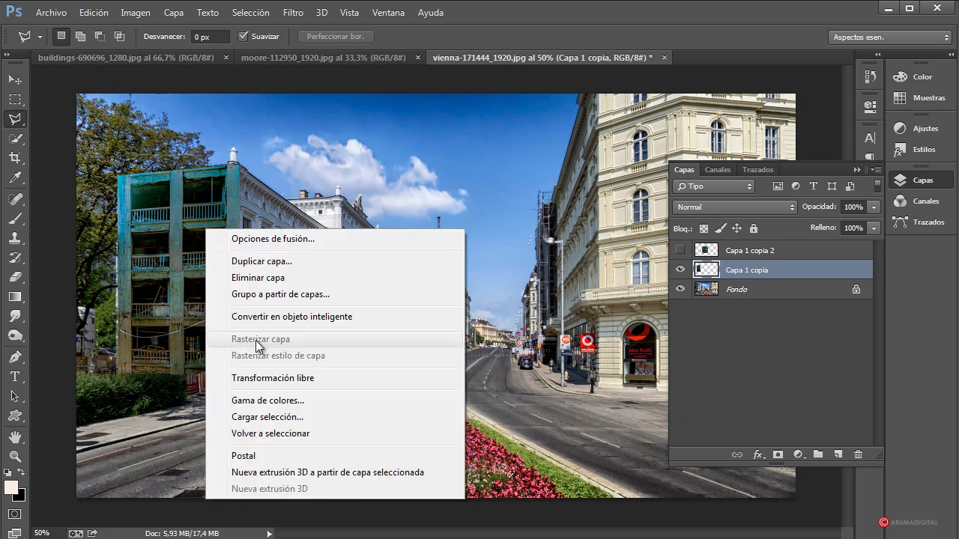
{"action": "left_click", "coordinate": [275, 378]}
{"action": "right_click", "coordinate": [202, 217]}
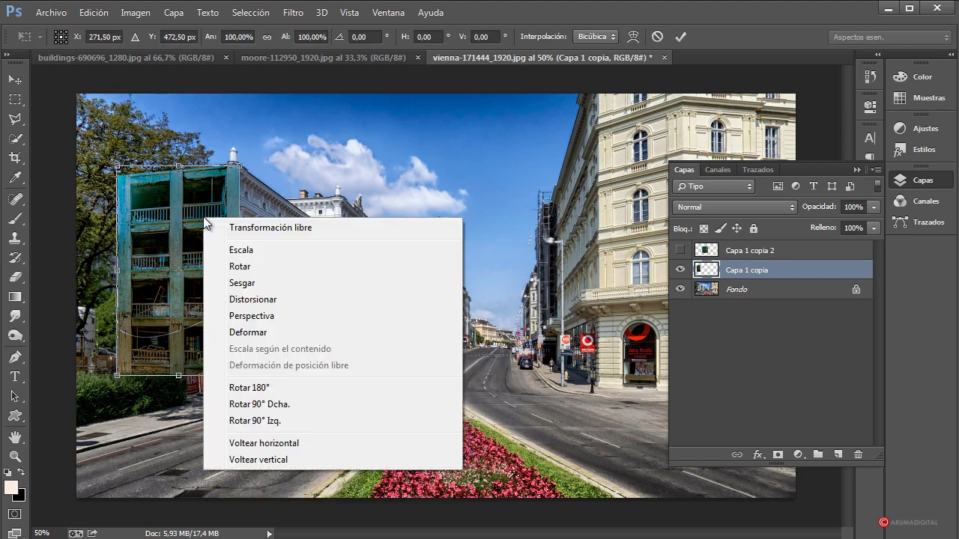
{"action": "left_click", "coordinate": [247, 314]}
{"action": "left_click_drag", "start_coordinate": [118, 379], "coordinate": [116, 381]}
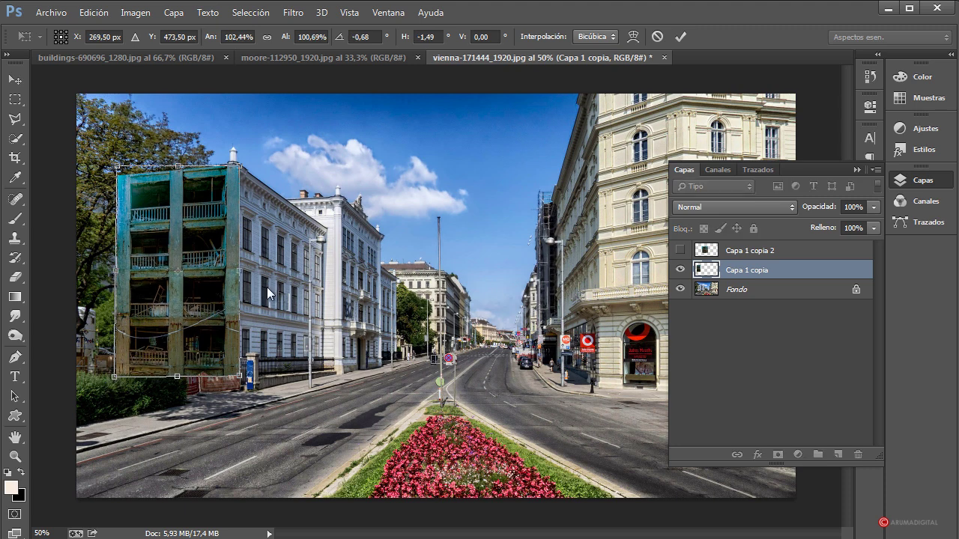
{"action": "mouse_move", "coordinate": [119, 171]}
{"action": "left_mouse_down"}
{"action": "mouse_move", "coordinate": [118, 217]}
{"action": "mouse_move", "coordinate": [120, 168]}
{"action": "left_mouse_up"}
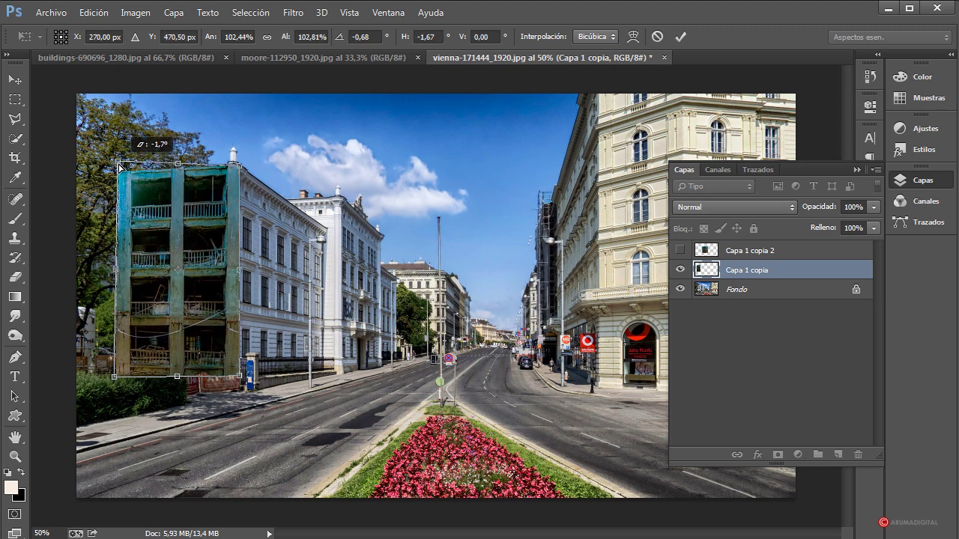
{"action": "key", "text": "Return"}
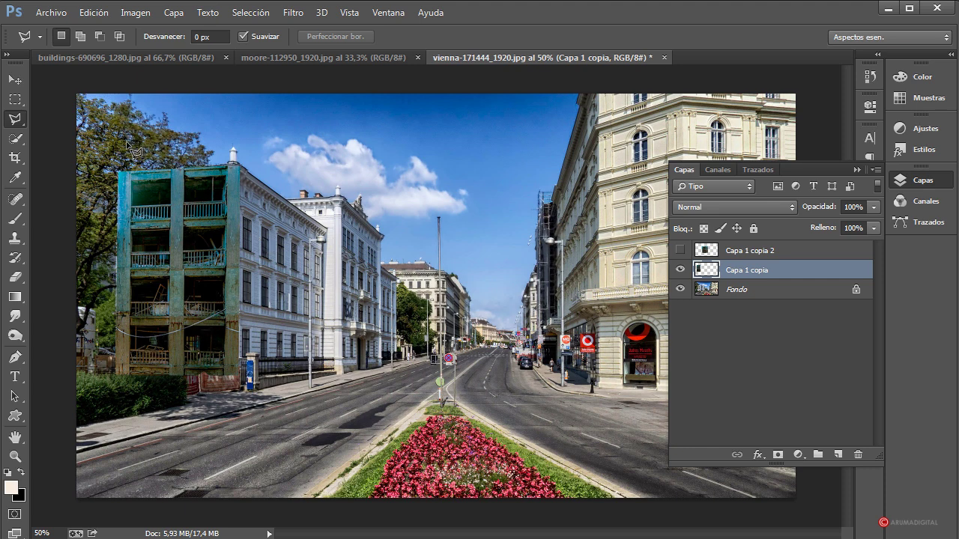
Try the blend mode Luz fuerte on the Capa 1 copia layer, and set it to Luz focal instead.
{"action": "left_click", "coordinate": [728, 207]}
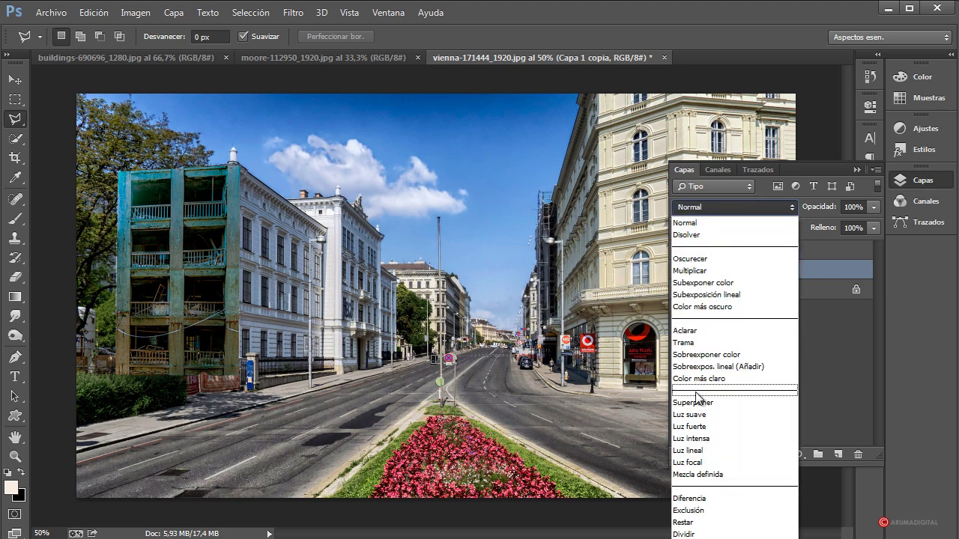
{"action": "left_click", "coordinate": [696, 430]}
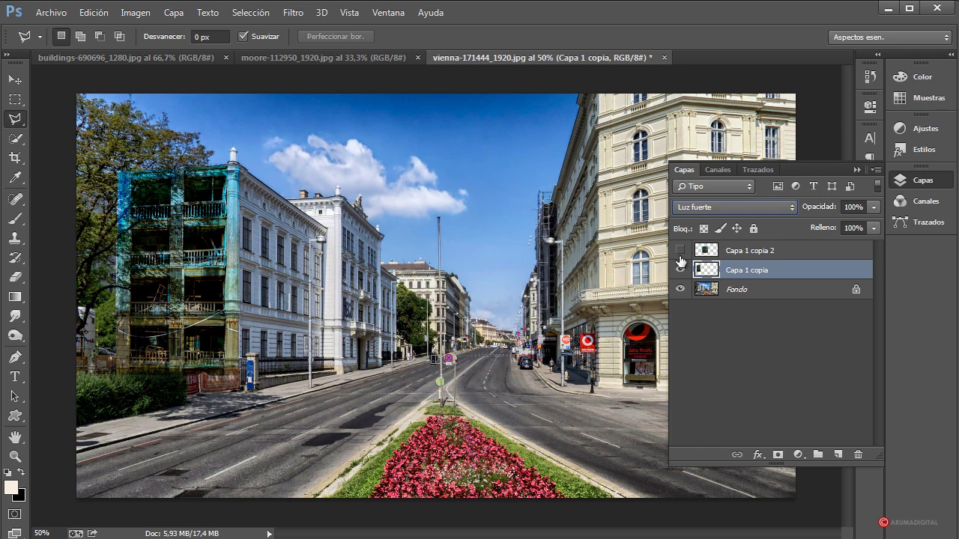
{"action": "left_click", "coordinate": [724, 207]}
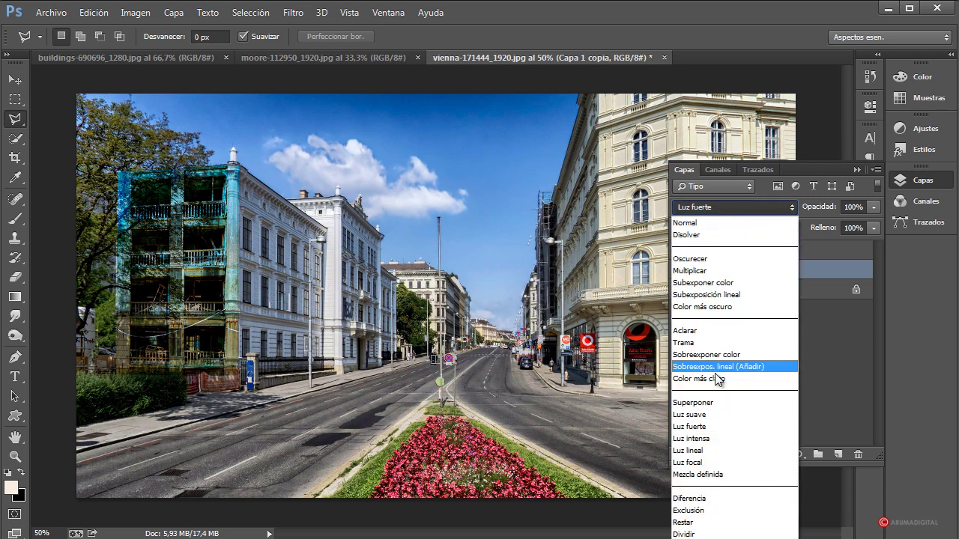
{"action": "left_click", "coordinate": [698, 460]}
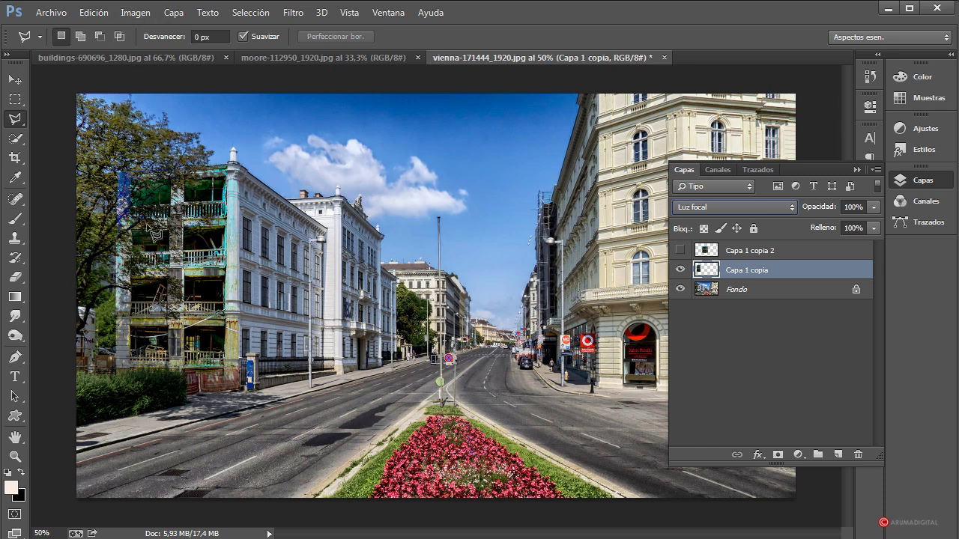
Apply a Tono/saturación adjustment to Capa 1 copia with saturation -88 and lightness -5.
{"action": "left_click", "coordinate": [155, 18]}
{"action": "mouse_move", "coordinate": [150, 53]}
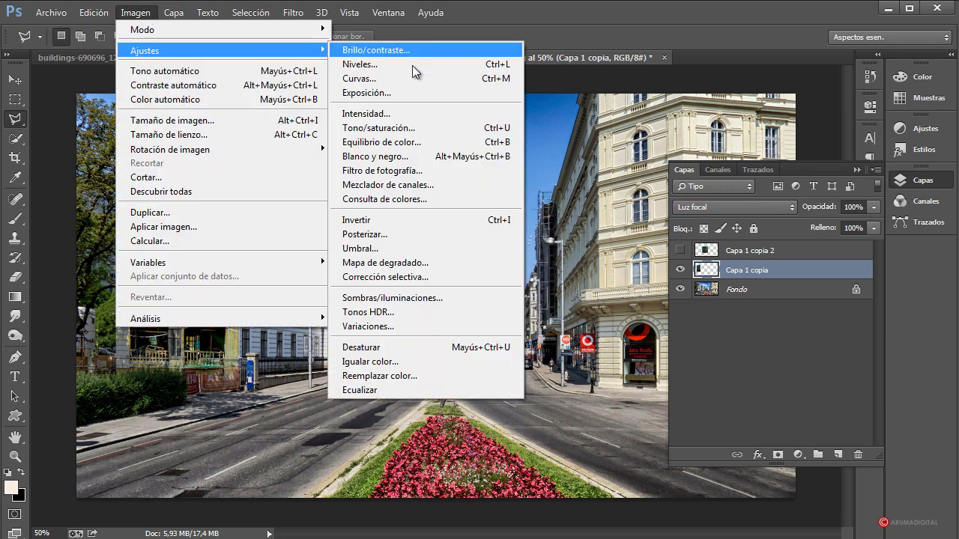
{"action": "left_click", "coordinate": [405, 129]}
{"action": "left_click_drag", "start_coordinate": [722, 366], "coordinate": [658, 357]}
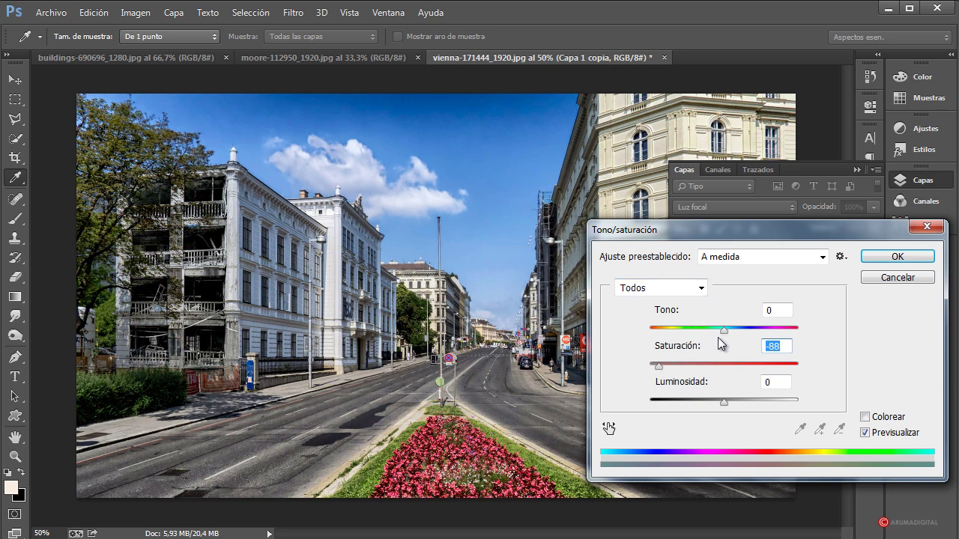
{"action": "mouse_move", "coordinate": [723, 401]}
{"action": "left_mouse_down"}
{"action": "mouse_move", "coordinate": [701, 395]}
{"action": "mouse_move", "coordinate": [718, 394]}
{"action": "left_mouse_up"}
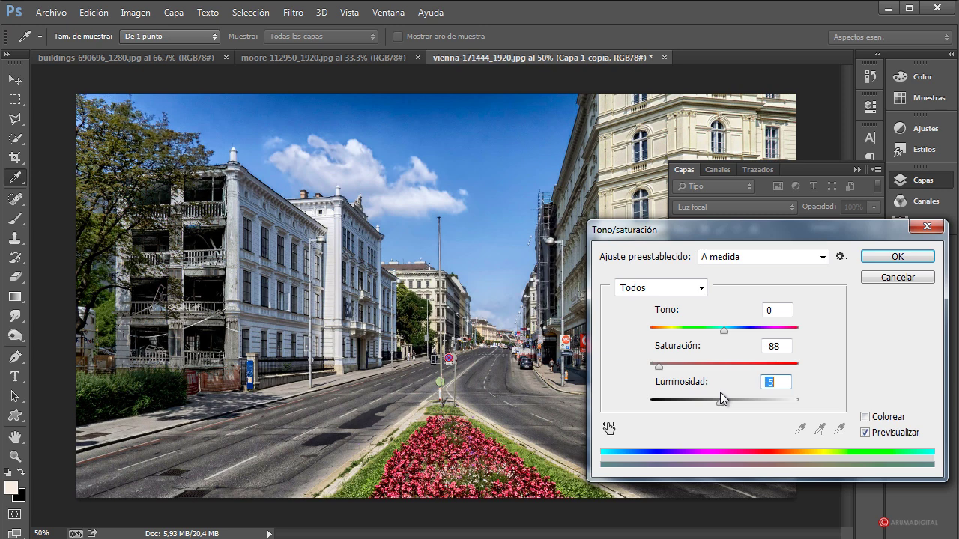
{"action": "left_click", "coordinate": [896, 256]}
{"action": "key", "text": "l"}
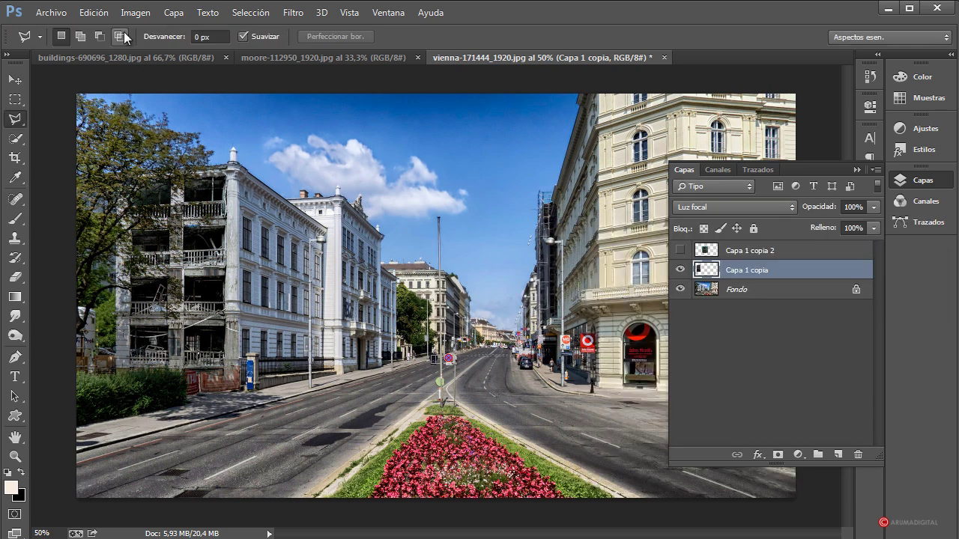
Apply a Niveles adjustment to Capa 1 copia with input levels 8, 0,94 and 228.
{"action": "left_click", "coordinate": [141, 14]}
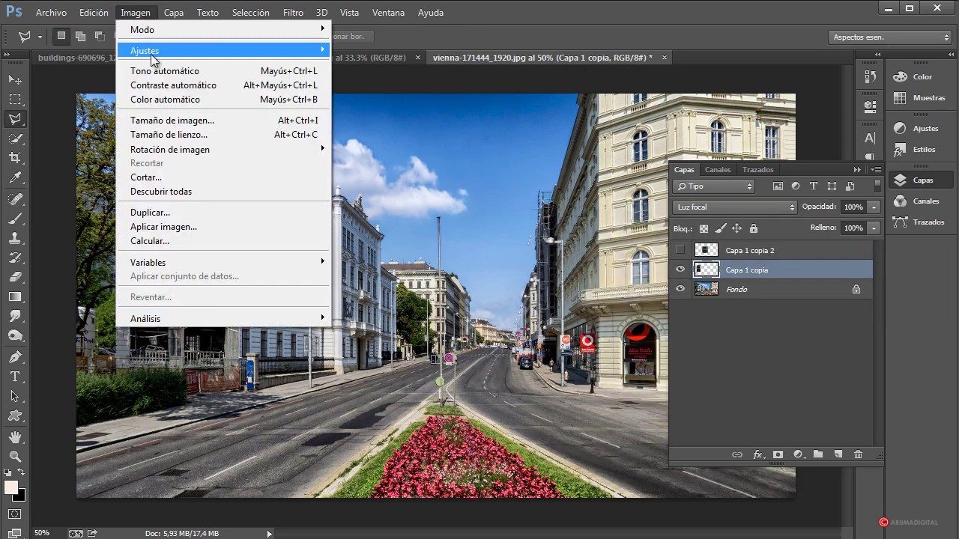
{"action": "mouse_move", "coordinate": [244, 51]}
{"action": "left_click", "coordinate": [378, 64]}
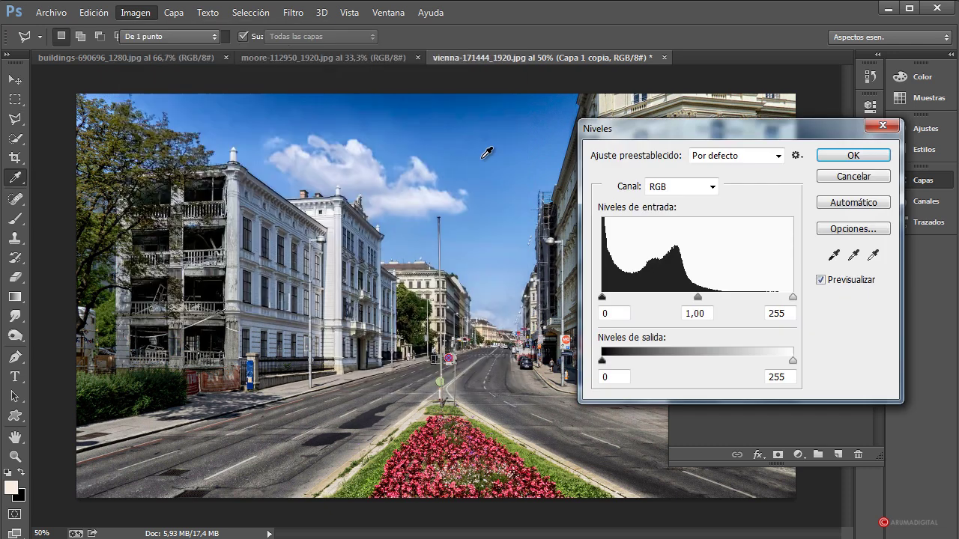
{"action": "mouse_move", "coordinate": [701, 302]}
{"action": "left_mouse_down"}
{"action": "mouse_move", "coordinate": [713, 298]}
{"action": "mouse_move", "coordinate": [702, 300]}
{"action": "left_mouse_up"}
{"action": "left_click_drag", "start_coordinate": [792, 298], "coordinate": [772, 298]}
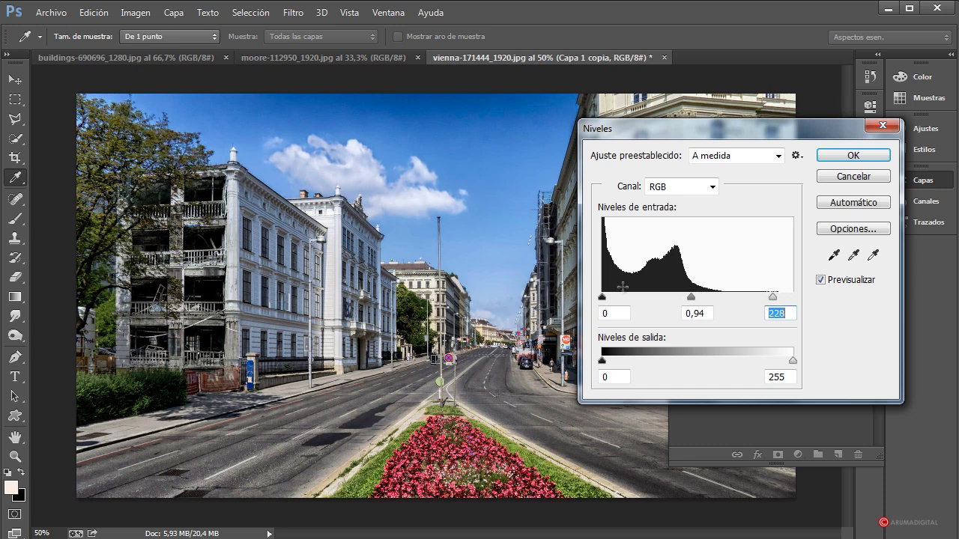
{"action": "mouse_move", "coordinate": [603, 297]}
{"action": "left_mouse_down"}
{"action": "mouse_move", "coordinate": [628, 301]}
{"action": "mouse_move", "coordinate": [609, 301]}
{"action": "left_mouse_up"}
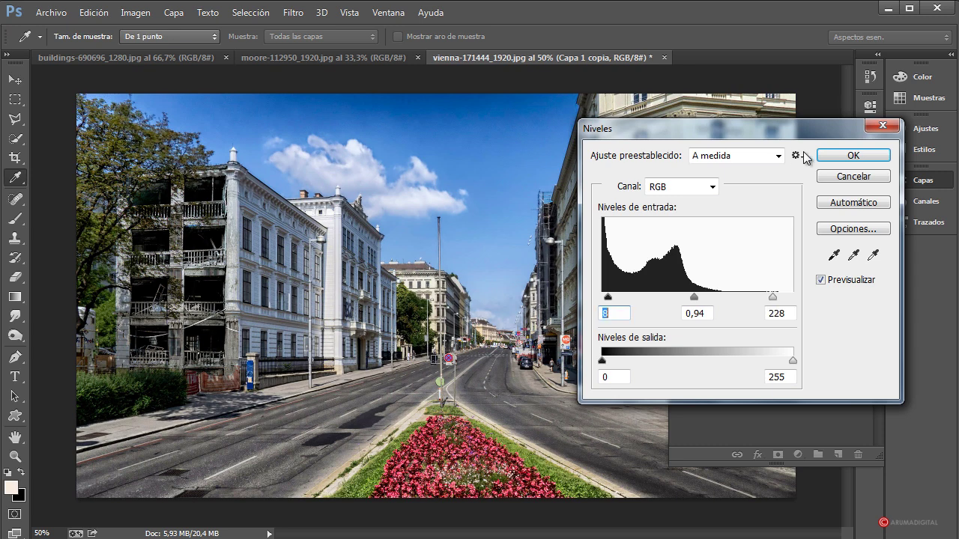
{"action": "left_click", "coordinate": [853, 155]}
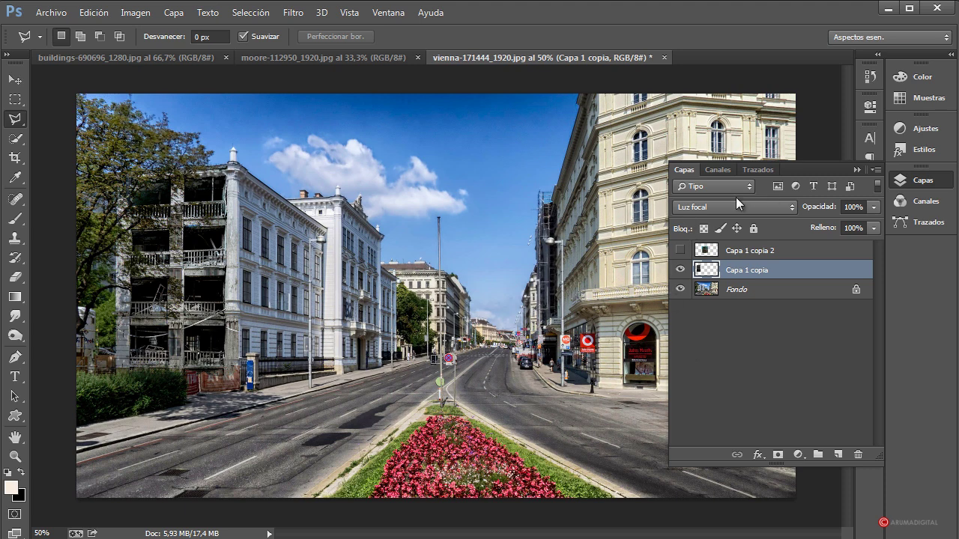
Show Capa 1 copia 2, cut out the facade's left window column, and paste that column as a separate layer.
{"action": "left_click", "coordinate": [680, 250]}
{"action": "left_click", "coordinate": [747, 253]}
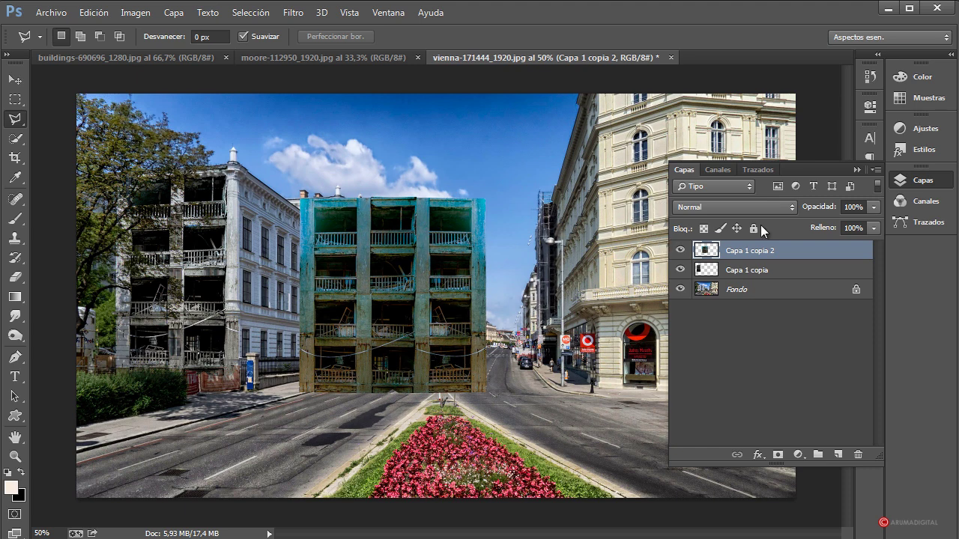
{"action": "left_click", "coordinate": [14, 99]}
{"action": "left_click_drag", "start_coordinate": [251, 157], "coordinate": [364, 454]}
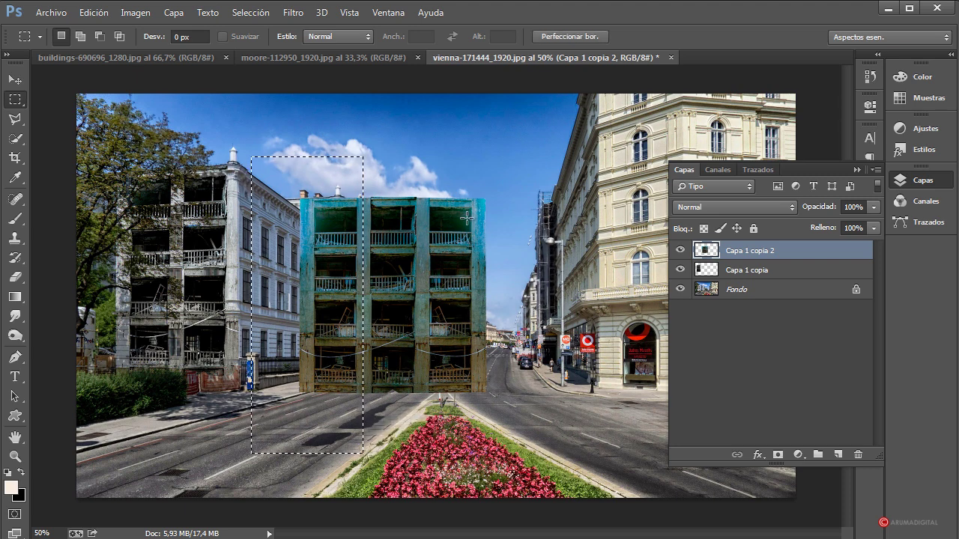
{"action": "key", "text": "Delete"}
{"action": "key", "text": "ctrl+d"}
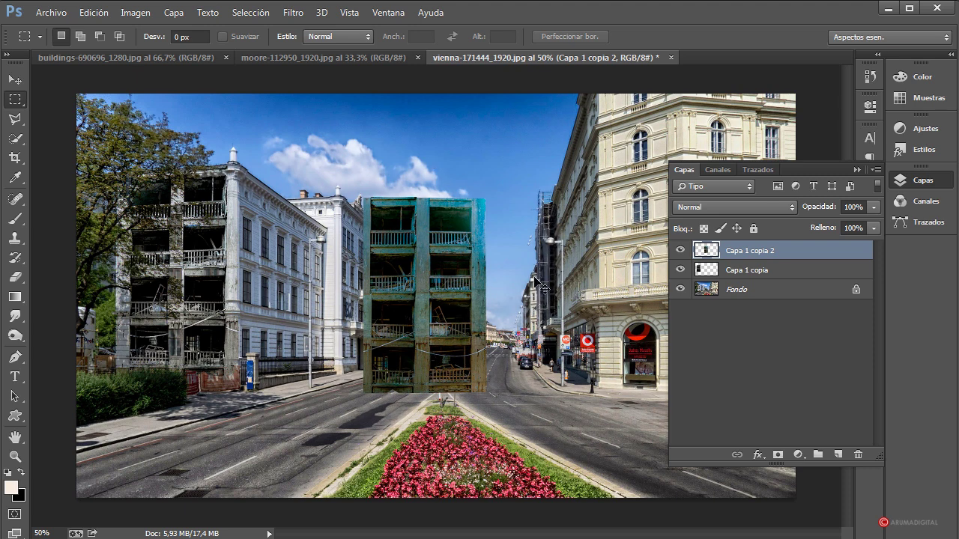
{"action": "key", "text": "ctrl+v"}
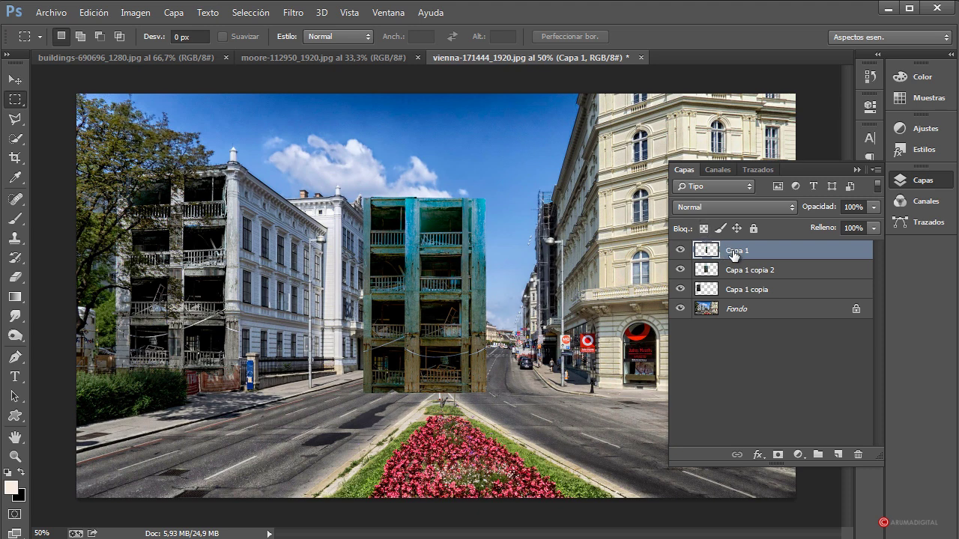
Free-transform the two-column facade on Capa 1 copia 2 and move it onto the far right side of the cream building.
{"action": "left_click", "coordinate": [740, 275]}
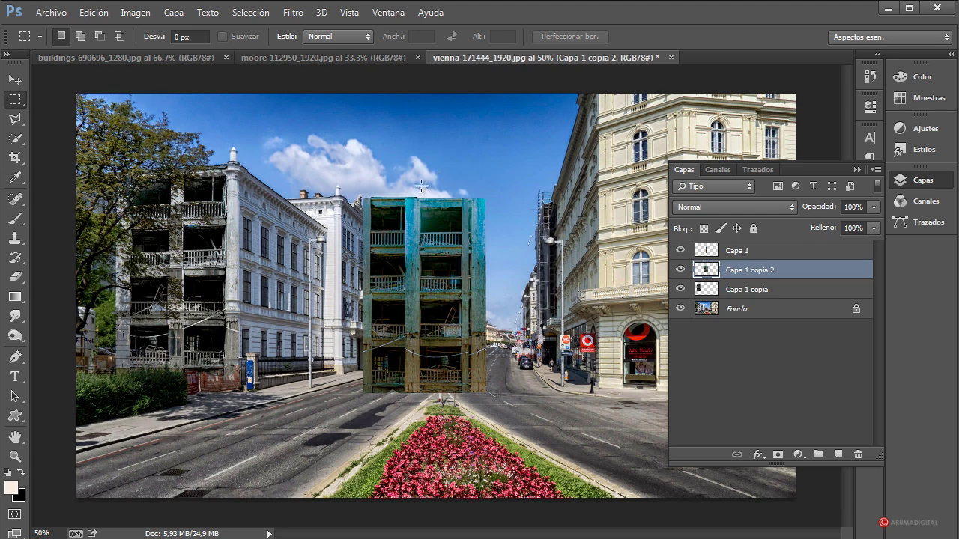
{"action": "right_click", "coordinate": [418, 218]}
{"action": "left_click", "coordinate": [487, 369]}
{"action": "left_click_drag", "start_coordinate": [416, 286], "coordinate": [760, 301]}
{"action": "left_click", "coordinate": [856, 170]}
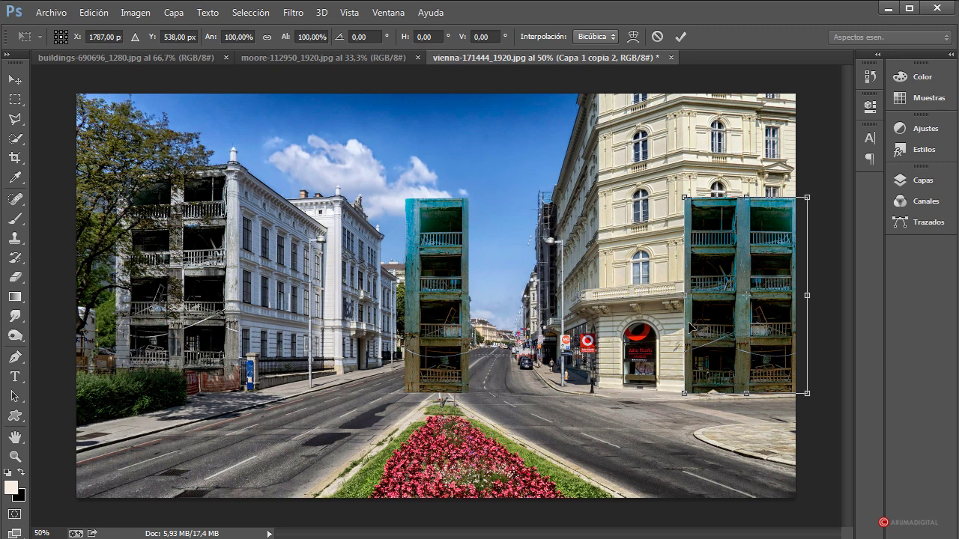
Distort the two-column facade's upper corners and lower right corner slightly to fit the cream building, and apply the transformation.
{"action": "right_click", "coordinate": [732, 234]}
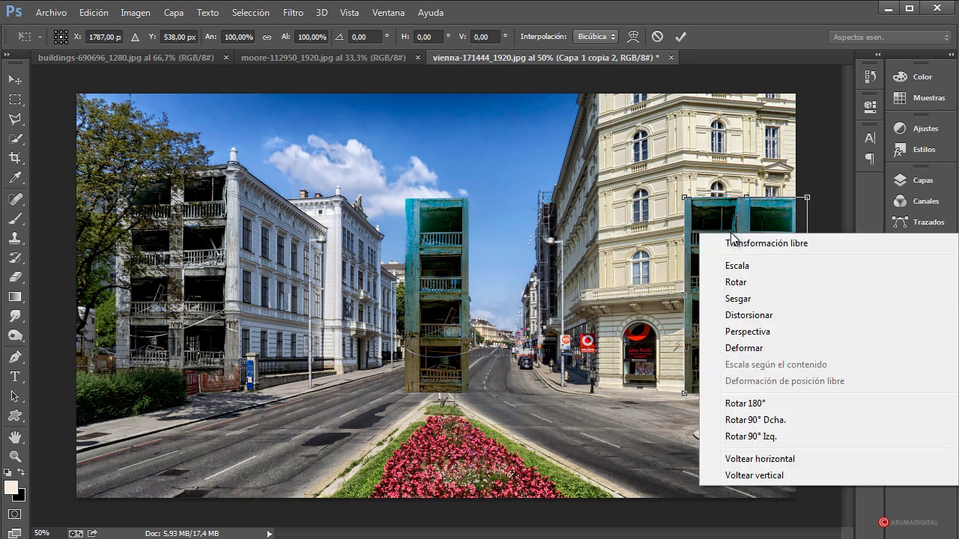
{"action": "left_click", "coordinate": [751, 320]}
{"action": "mouse_move", "coordinate": [686, 199]}
{"action": "left_mouse_down"}
{"action": "mouse_move", "coordinate": [704, 203]}
{"action": "mouse_move", "coordinate": [683, 198]}
{"action": "left_mouse_up"}
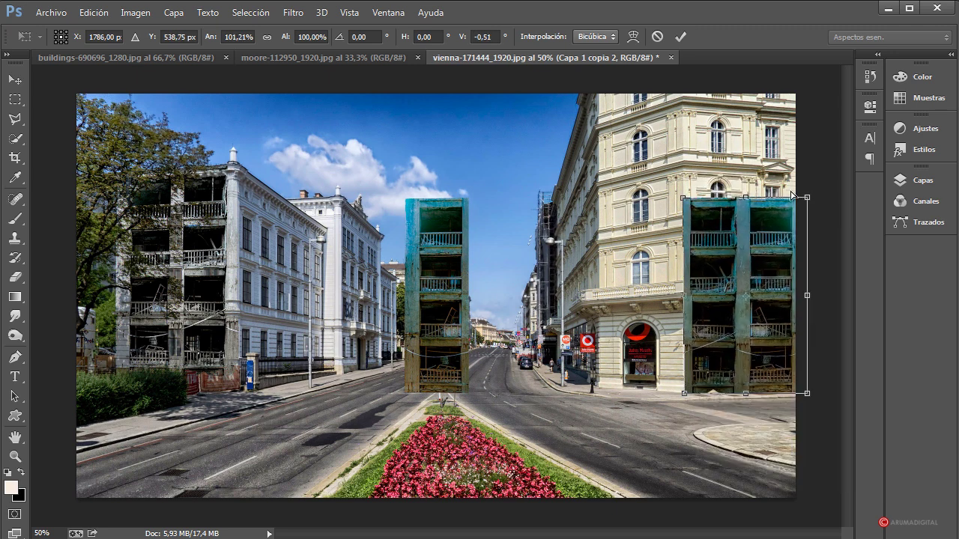
{"action": "left_click_drag", "start_coordinate": [808, 202], "coordinate": [807, 199]}
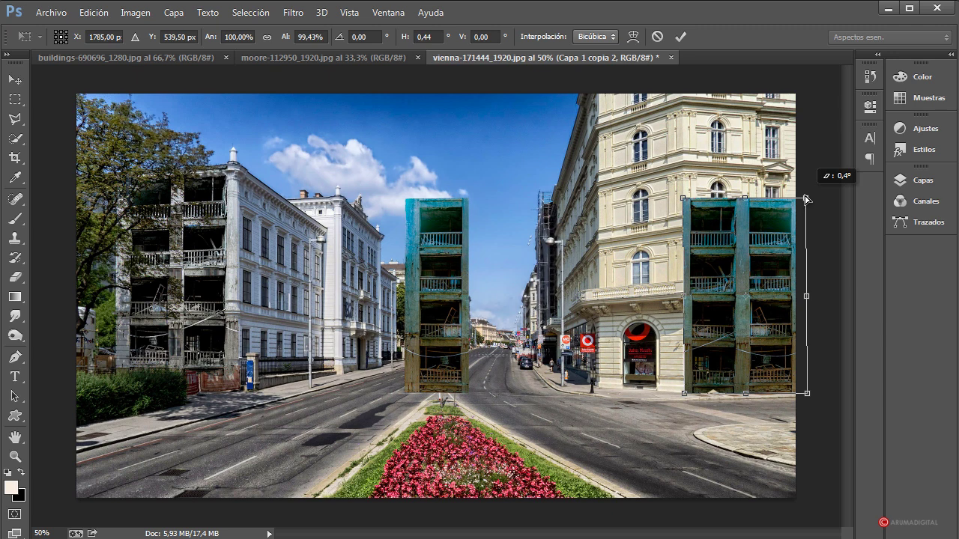
{"action": "mouse_move", "coordinate": [809, 398]}
{"action": "left_mouse_down"}
{"action": "mouse_move", "coordinate": [809, 380]}
{"action": "mouse_move", "coordinate": [808, 392]}
{"action": "left_mouse_up"}
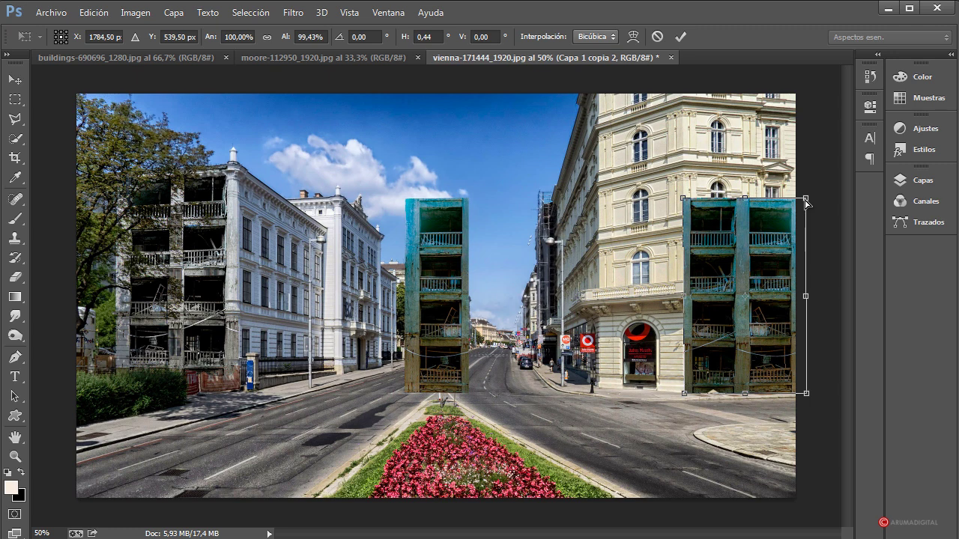
{"action": "key", "text": "Return"}
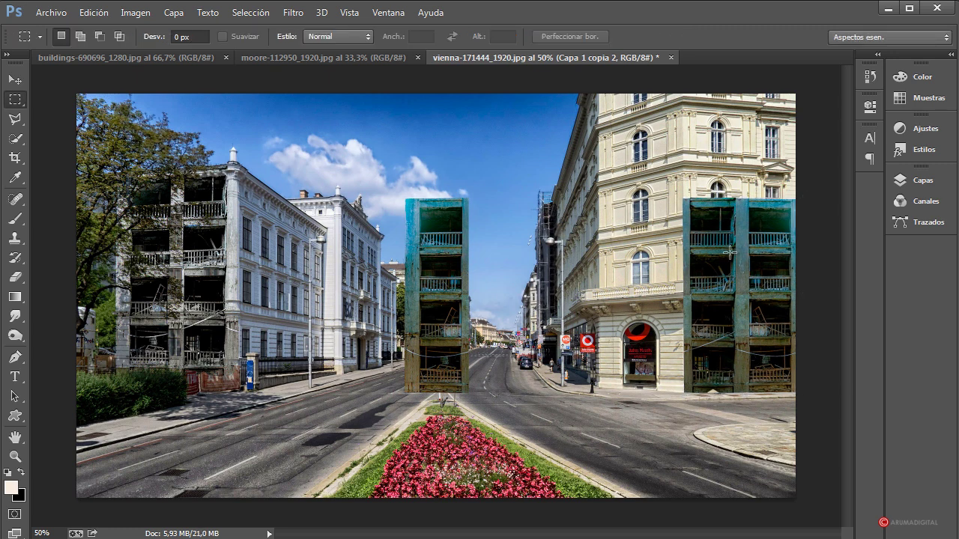
Duplicate Capa 1 copia 2 and move the copy straight up to cover the cream building's upper floors, applying the transformation.
{"action": "left_click", "coordinate": [915, 179]}
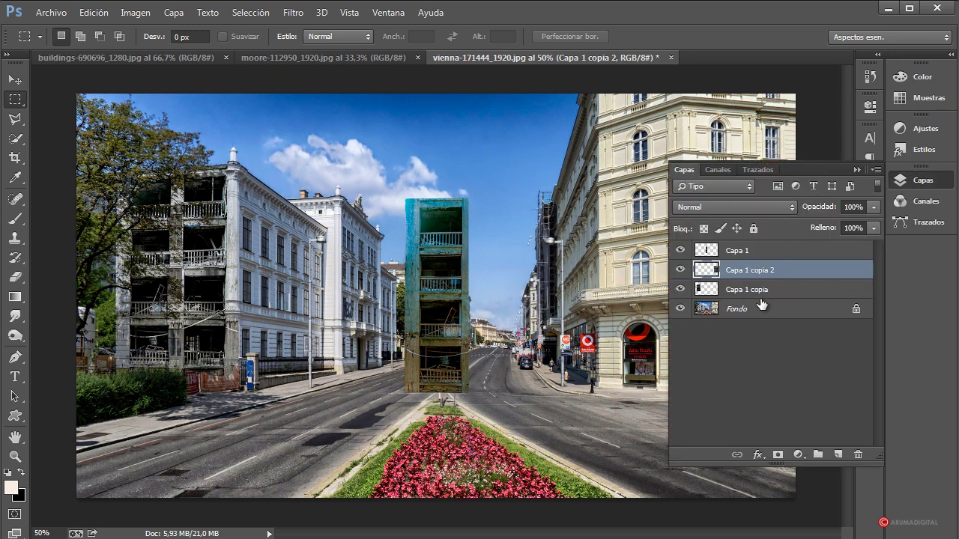
{"action": "left_click_drag", "start_coordinate": [775, 271], "coordinate": [838, 454]}
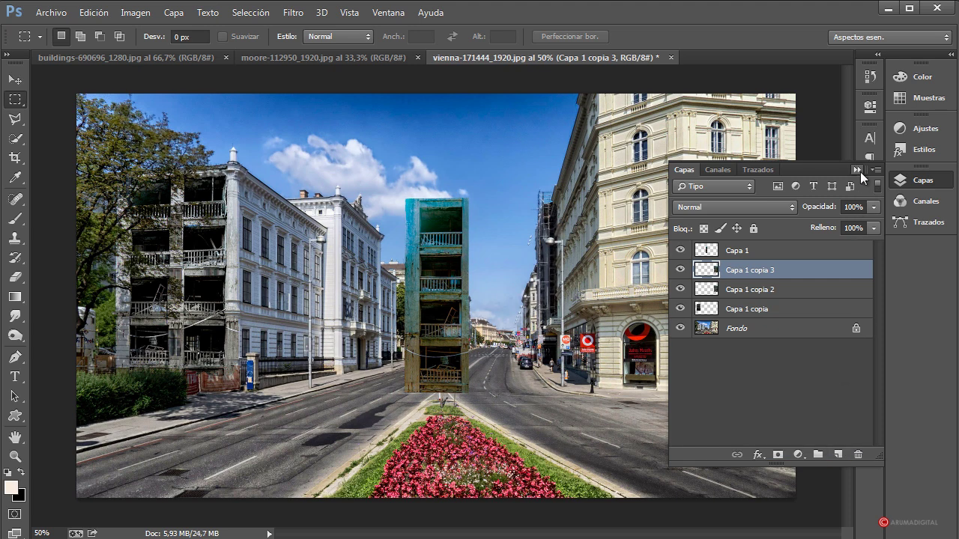
{"action": "left_click", "coordinate": [857, 170]}
{"action": "right_click", "coordinate": [758, 233]}
{"action": "left_click", "coordinate": [751, 382]}
{"action": "left_click_drag", "start_coordinate": [752, 377], "coordinate": [751, 173]}
{"action": "key", "text": "Return"}
{"action": "key", "text": "m"}
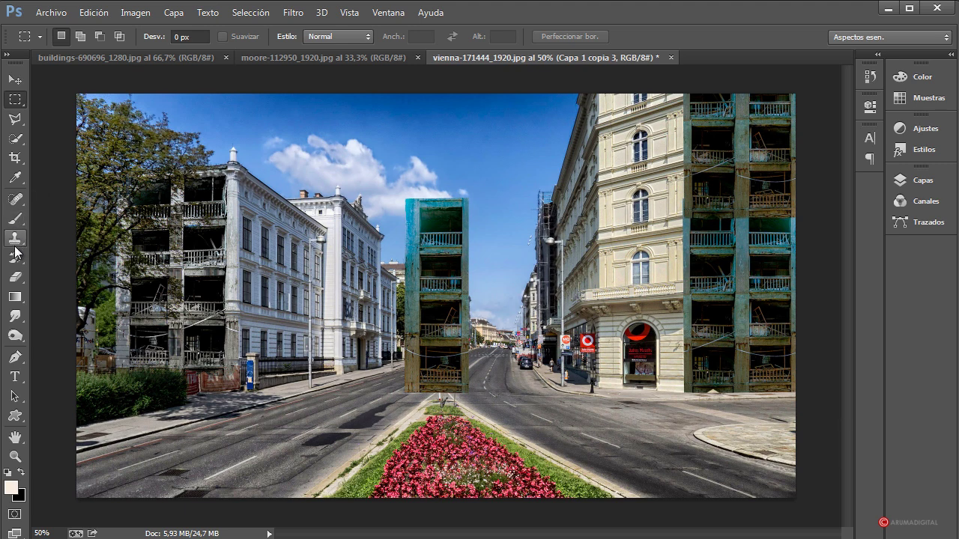
Merge the stacked facade layers Capa 1 copia 3 and Capa 1 copia 2 into a single layer.
{"action": "left_click", "coordinate": [15, 276]}
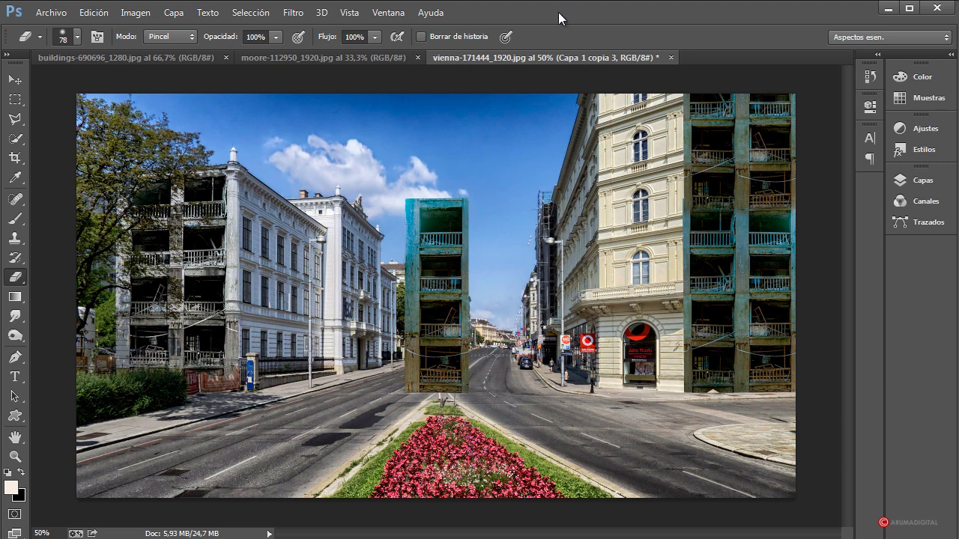
{"action": "left_click", "coordinate": [922, 181]}
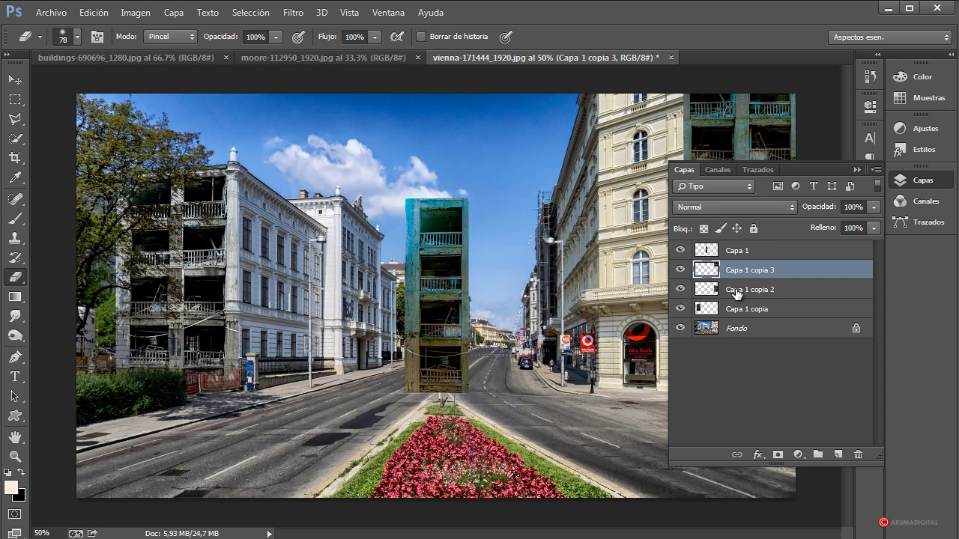
{"action": "left_click", "coordinate": [770, 299], "text": "shift"}
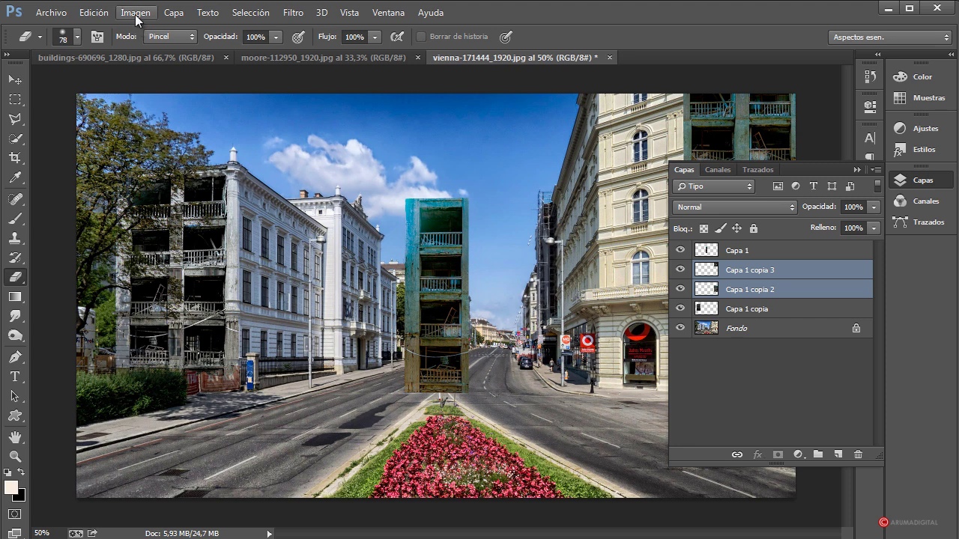
{"action": "left_click", "coordinate": [174, 12]}
{"action": "left_click", "coordinate": [223, 488]}
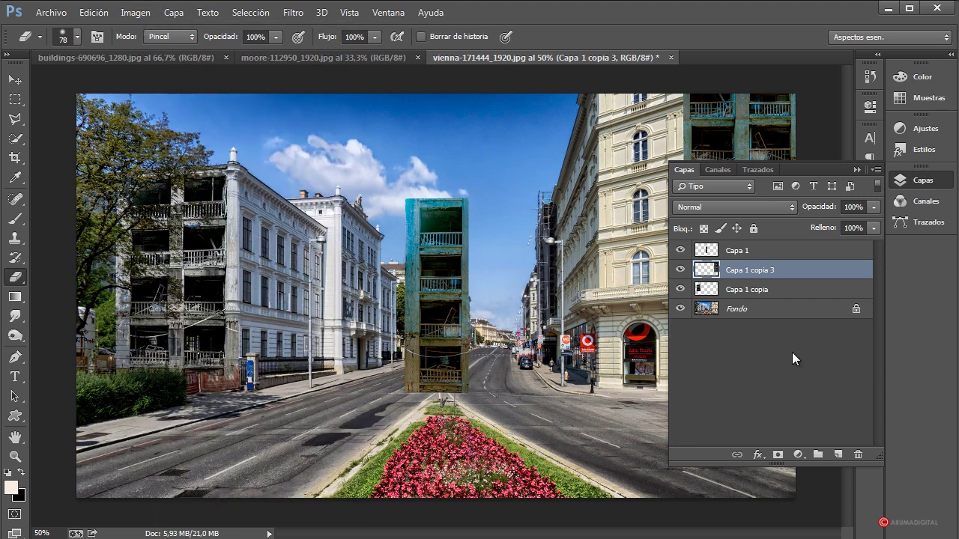
{"action": "left_click", "coordinate": [738, 253]}
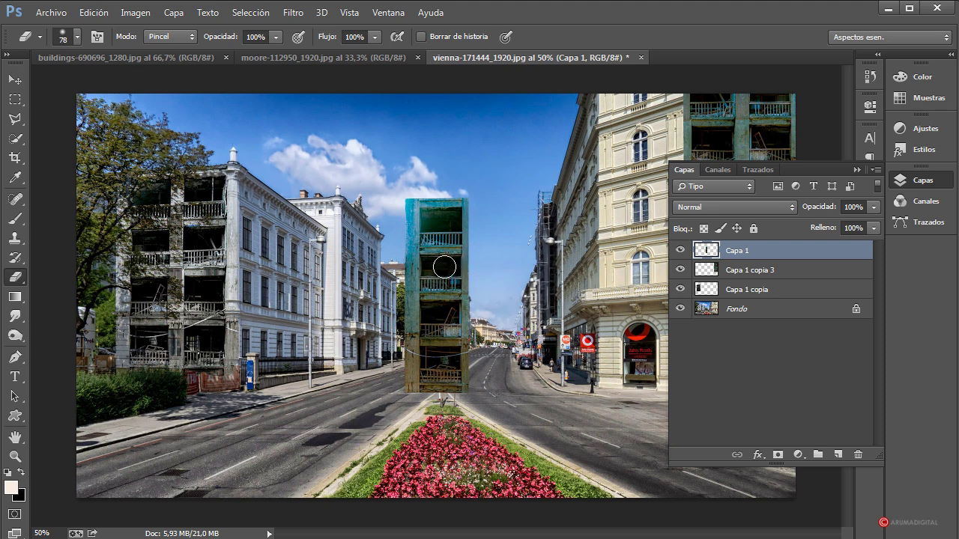
{"action": "left_click", "coordinate": [856, 170]}
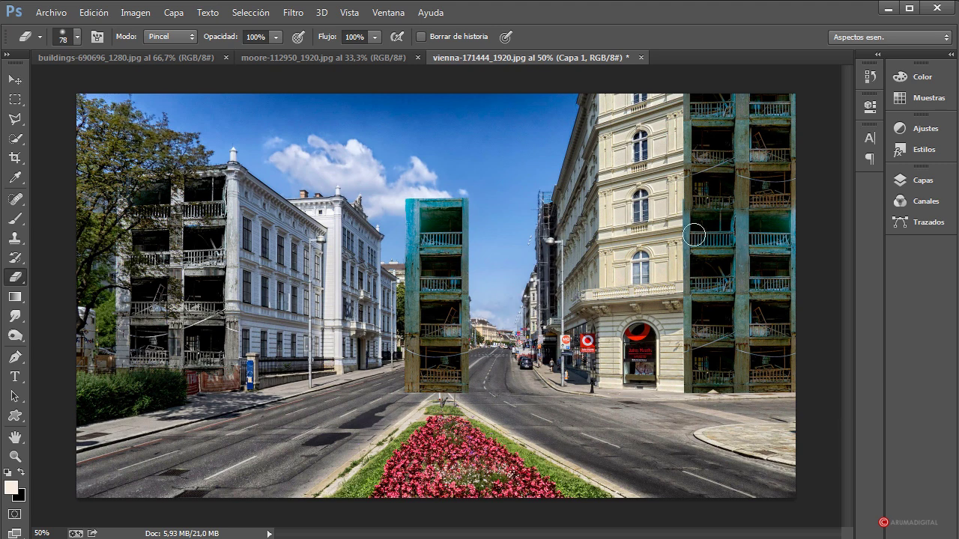
{"action": "left_click", "coordinate": [907, 183]}
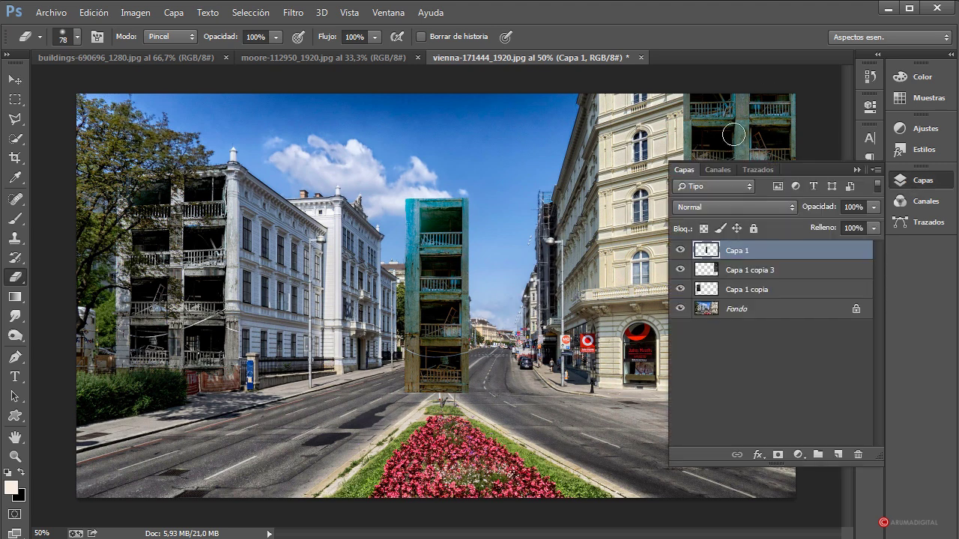
{"action": "left_click", "coordinate": [745, 270]}
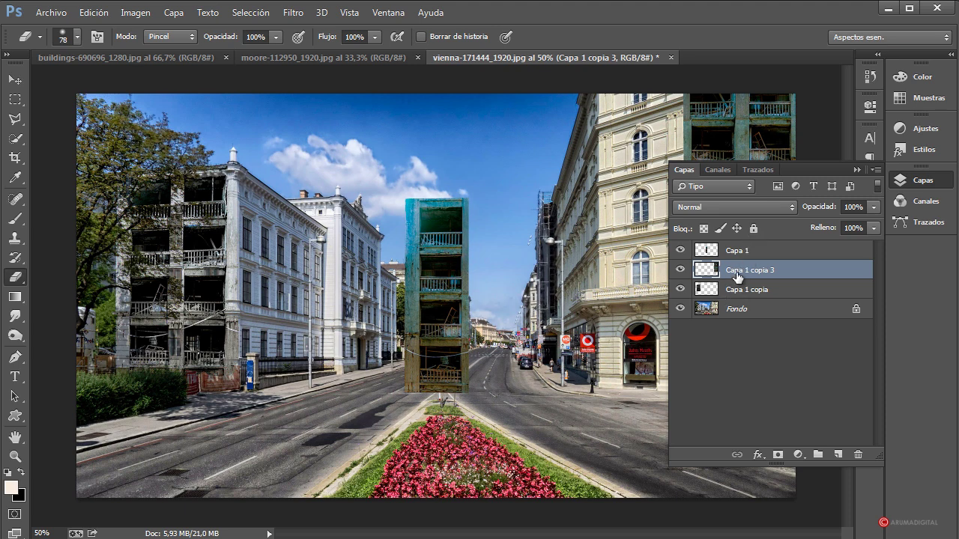
Flip the single-column facade on Capa 1 horizontally and move it onto the cream building's corner section above the shop entrance.
{"action": "left_click", "coordinate": [748, 253]}
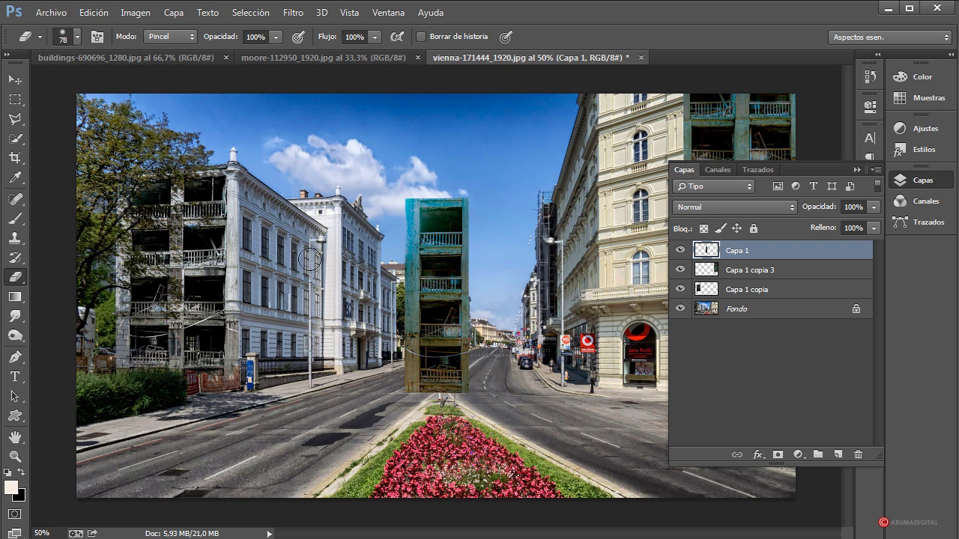
{"action": "left_click", "coordinate": [15, 98]}
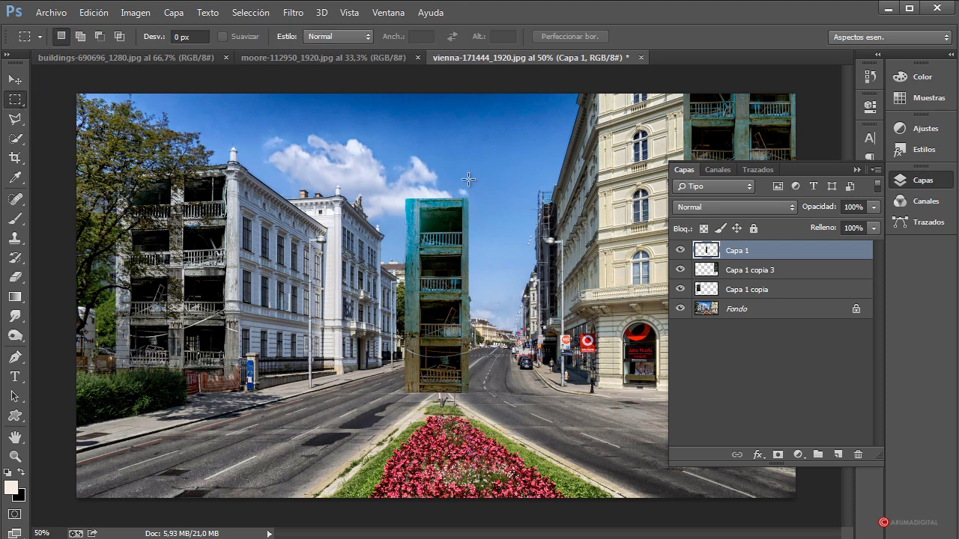
{"action": "right_click", "coordinate": [442, 219]}
{"action": "left_click", "coordinate": [496, 366]}
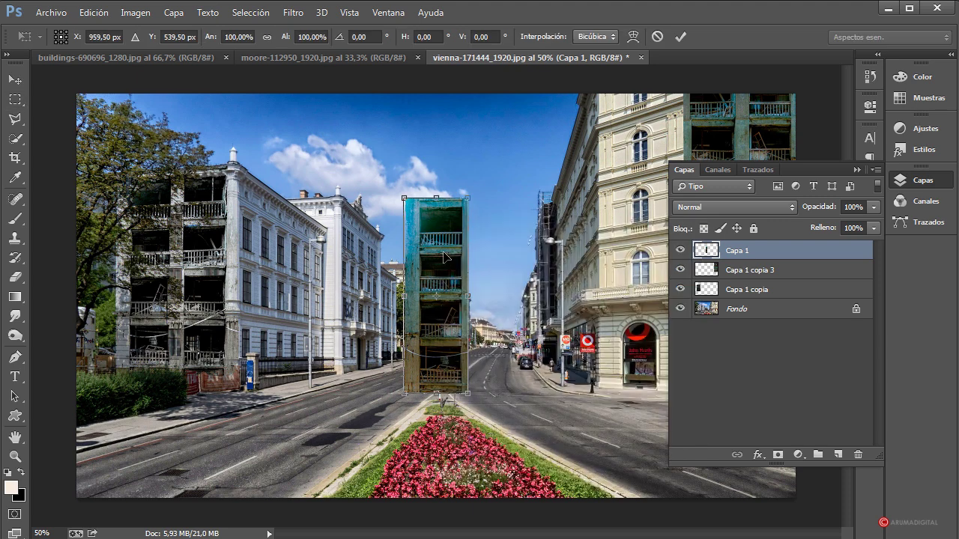
{"action": "right_click", "coordinate": [442, 288]}
{"action": "left_click", "coordinate": [492, 477]}
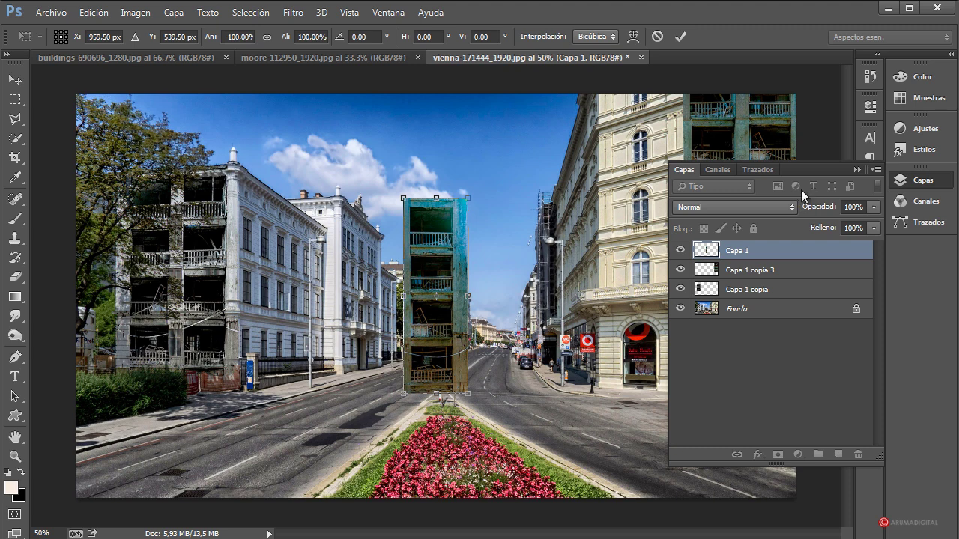
{"action": "left_click", "coordinate": [856, 170]}
{"action": "left_click_drag", "start_coordinate": [447, 279], "coordinate": [636, 259]}
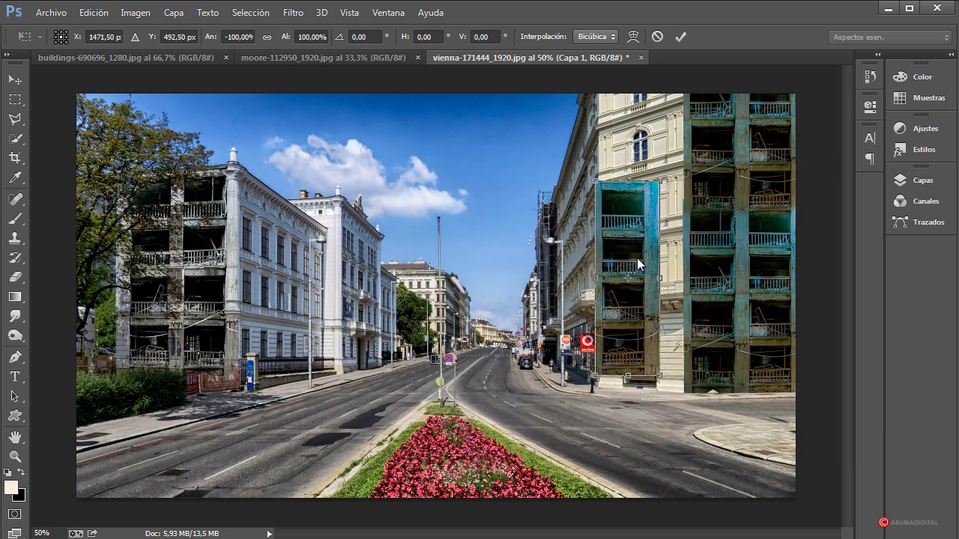
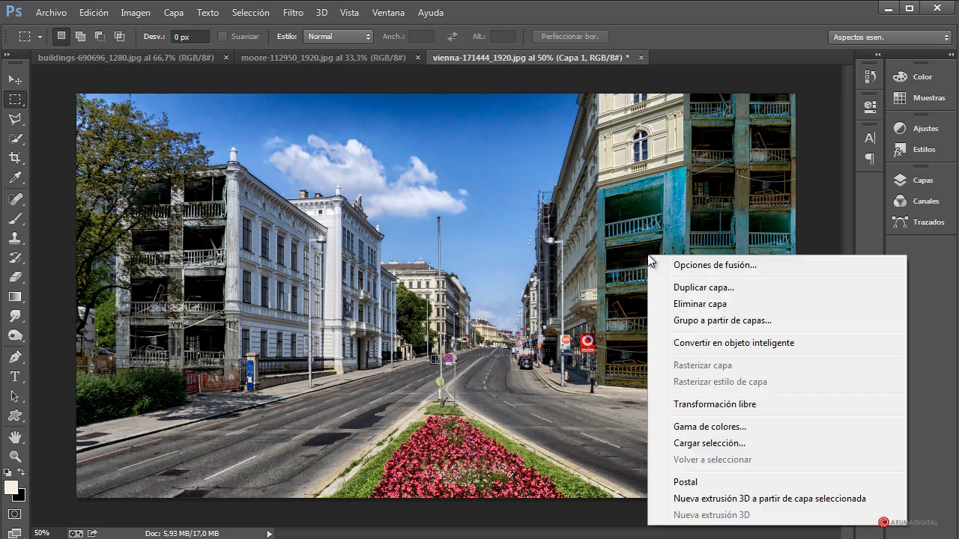
Distort the lower right corner of the Capa 1 facade outward to meet the neighbouring ruined facade, and apply the transformation.
{"action": "left_click", "coordinate": [708, 400]}
{"action": "right_click", "coordinate": [662, 274]}
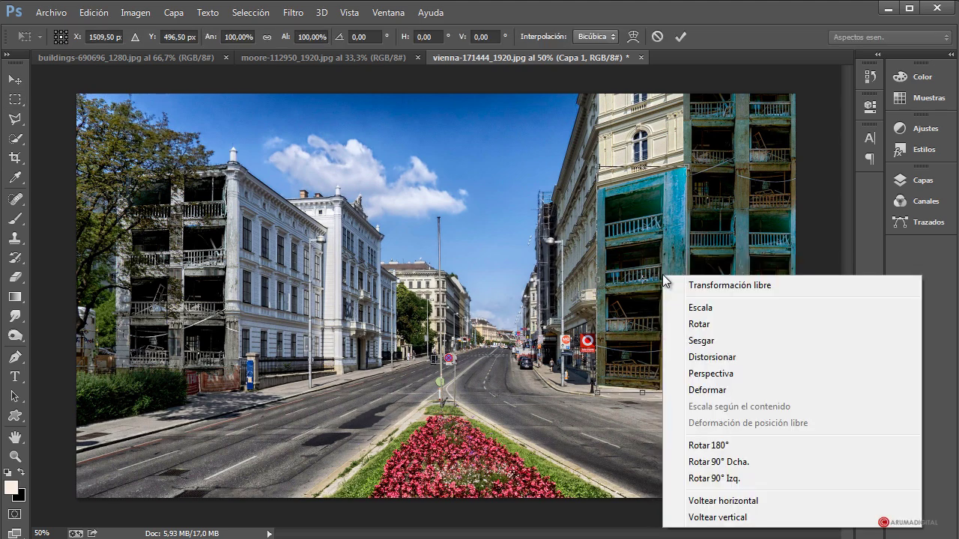
{"action": "left_click", "coordinate": [715, 355]}
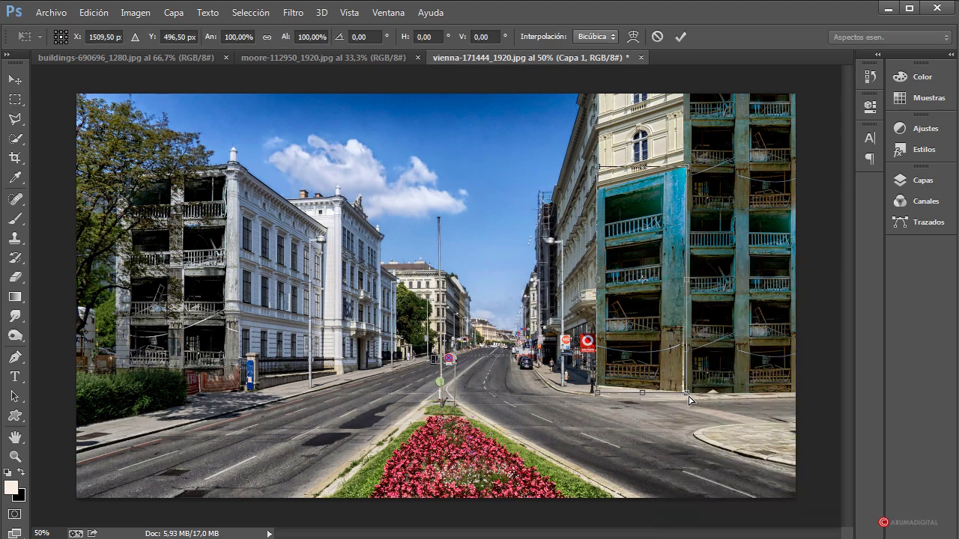
{"action": "left_click_drag", "start_coordinate": [689, 400], "coordinate": [693, 400]}
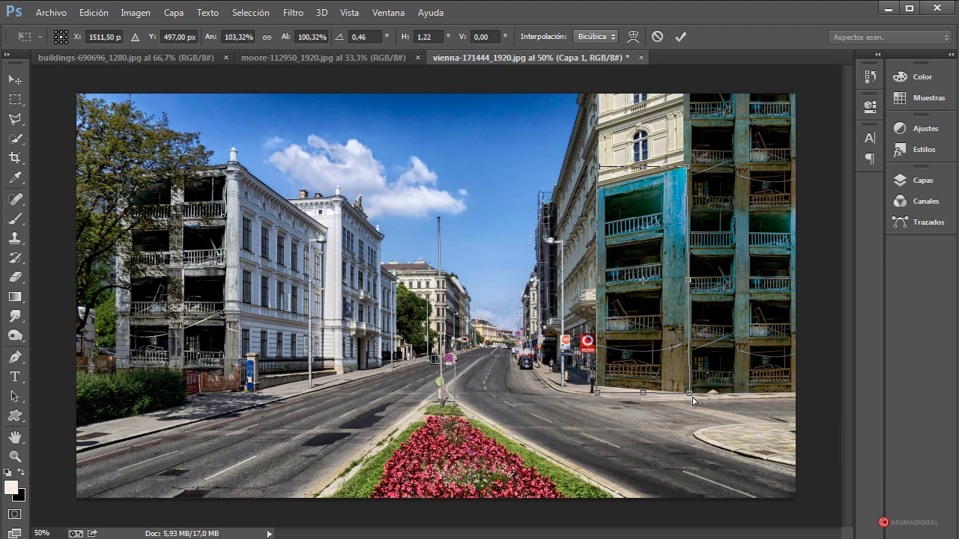
{"action": "key", "text": "Return"}
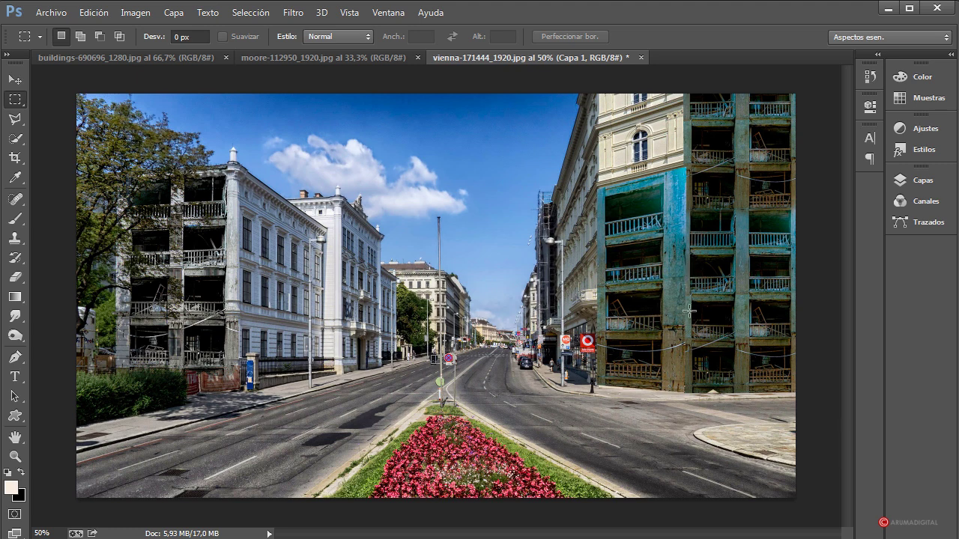
Duplicate the Capa 1 facade and move the copy straight up to cover the cream building's upper corner floors.
{"action": "left_click", "coordinate": [922, 181]}
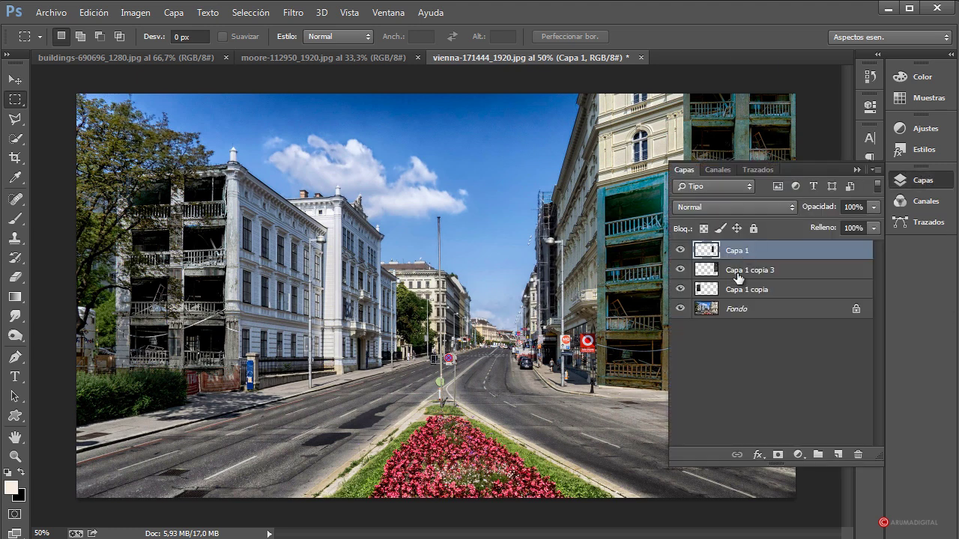
{"action": "left_click_drag", "start_coordinate": [749, 255], "coordinate": [837, 454]}
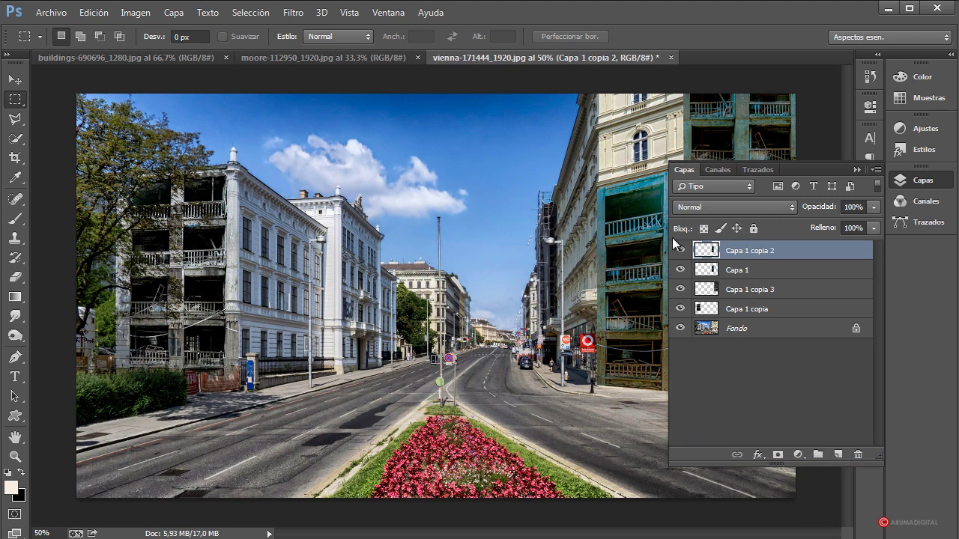
{"action": "left_click", "coordinate": [15, 79]}
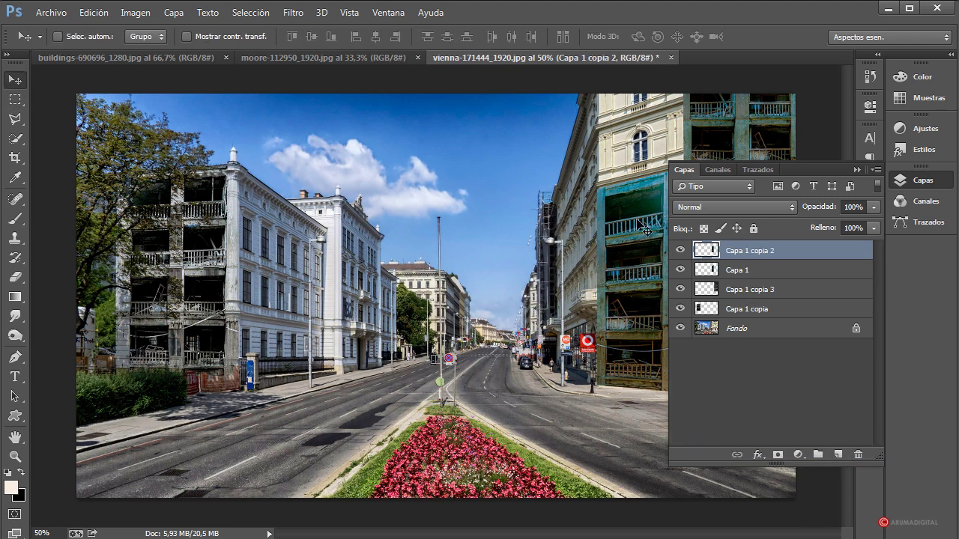
{"action": "left_click_drag", "start_coordinate": [637, 220], "coordinate": [635, 120]}
{"action": "left_click", "coordinate": [858, 170]}
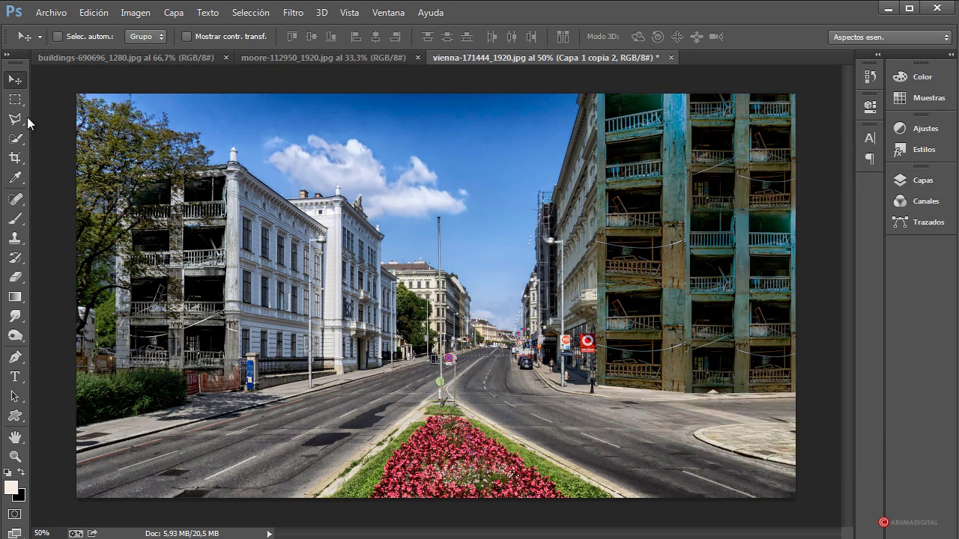
Distort the lower right corner of the Capa 1 copia 2 facade slightly upward and apply the transformation.
{"action": "left_click", "coordinate": [16, 103]}
{"action": "right_click", "coordinate": [651, 187]}
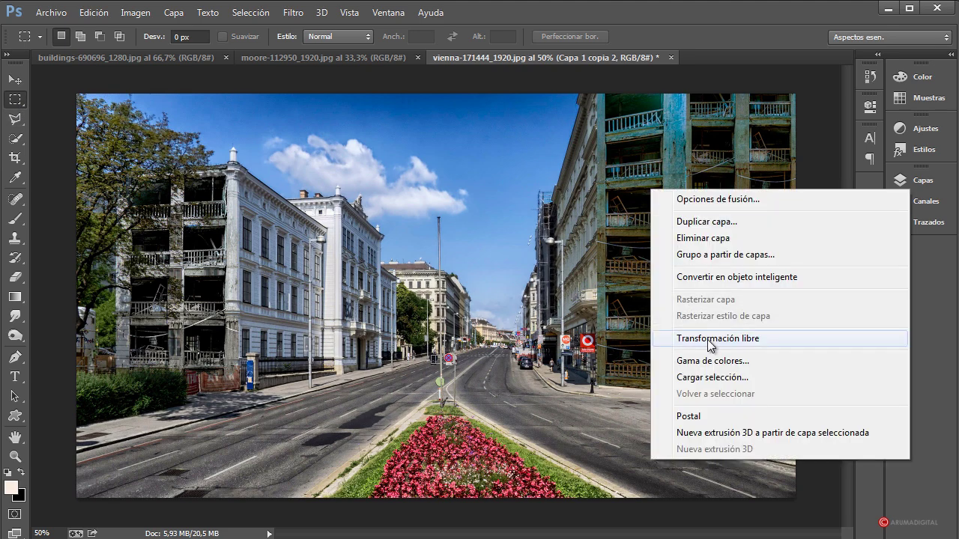
{"action": "left_click", "coordinate": [710, 339]}
{"action": "right_click", "coordinate": [662, 200]}
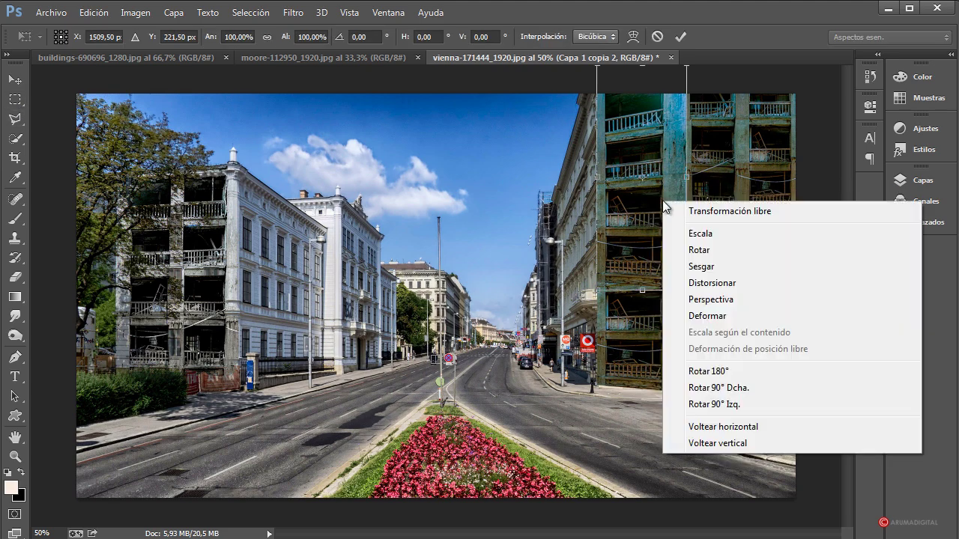
{"action": "left_click", "coordinate": [717, 291]}
{"action": "mouse_move", "coordinate": [687, 294]}
{"action": "left_mouse_down"}
{"action": "mouse_move", "coordinate": [689, 267]}
{"action": "mouse_move", "coordinate": [693, 284]}
{"action": "left_mouse_up"}
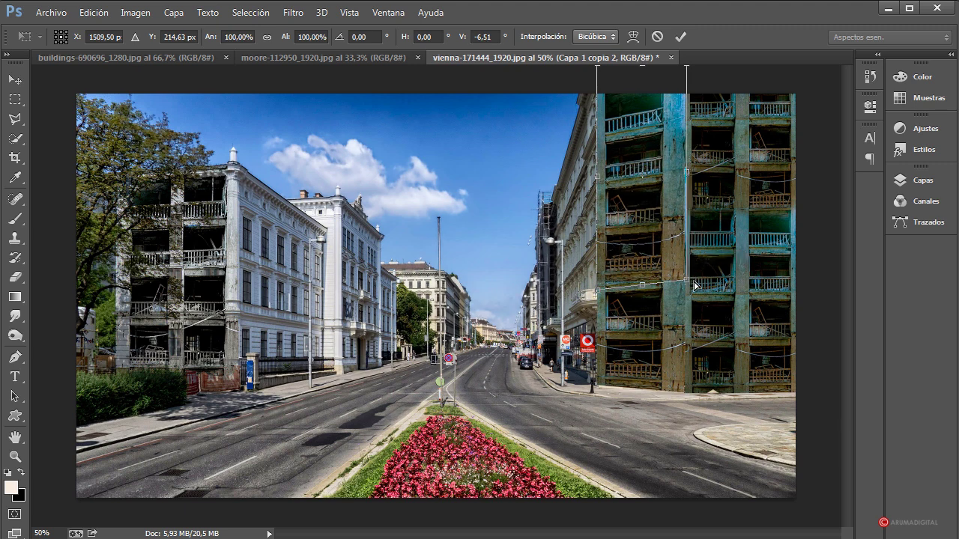
{"action": "key", "text": "Return"}
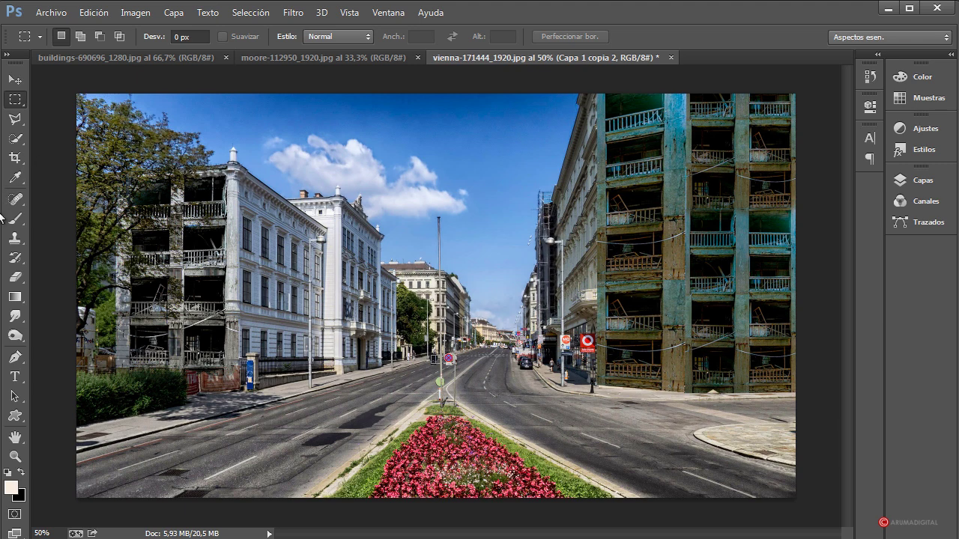
Erase the lower part of the Capa 1 copia 2 facade with a 174 px eraser to blend it into the facade beneath.
{"action": "left_click", "coordinate": [14, 276]}
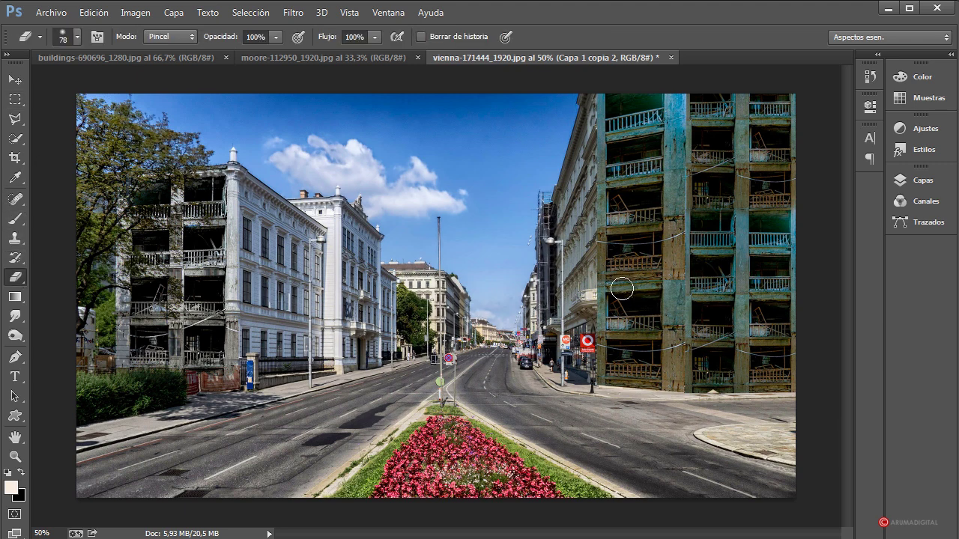
{"action": "left_click_drag", "start_coordinate": [622, 288], "coordinate": [635, 299]}
{"action": "mouse_move", "coordinate": [636, 318]}
{"action": "left_mouse_down"}
{"action": "mouse_move", "coordinate": [630, 330]}
{"action": "mouse_move", "coordinate": [676, 247]}
{"action": "mouse_move", "coordinate": [660, 365]}
{"action": "mouse_move", "coordinate": [655, 123]}
{"action": "mouse_move", "coordinate": [620, 127]}
{"action": "mouse_move", "coordinate": [637, 122]}
{"action": "left_mouse_up"}
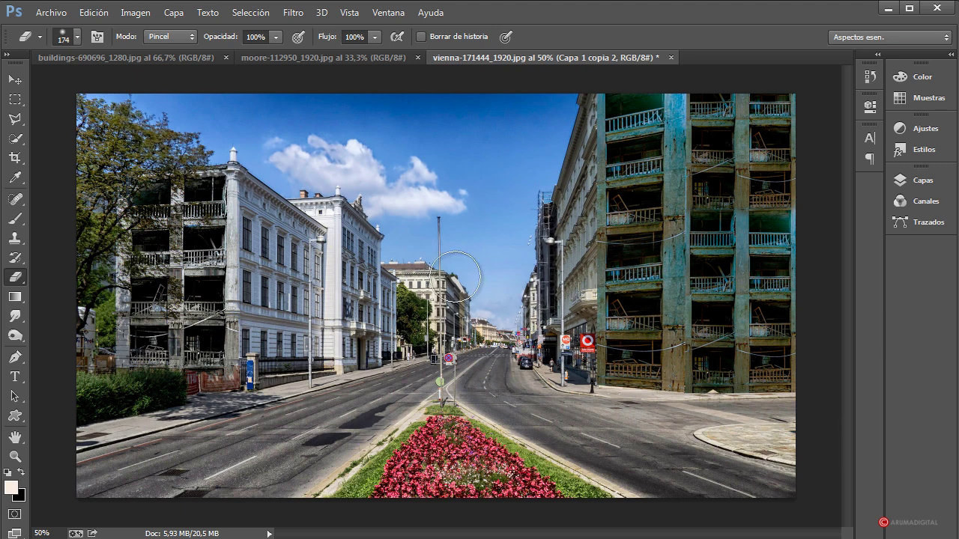
In buildings-690696_1280.jpg, clear the old selection and outline the far end of the ruined building on the right with the Polygonal Lasso.
{"action": "left_click", "coordinate": [164, 54]}
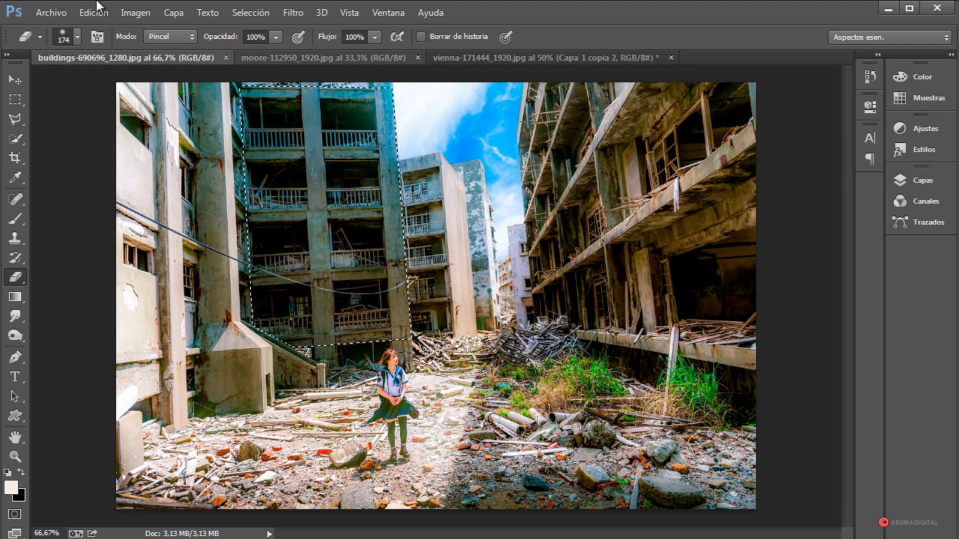
{"action": "left_click", "coordinate": [251, 12]}
{"action": "left_click", "coordinate": [256, 39]}
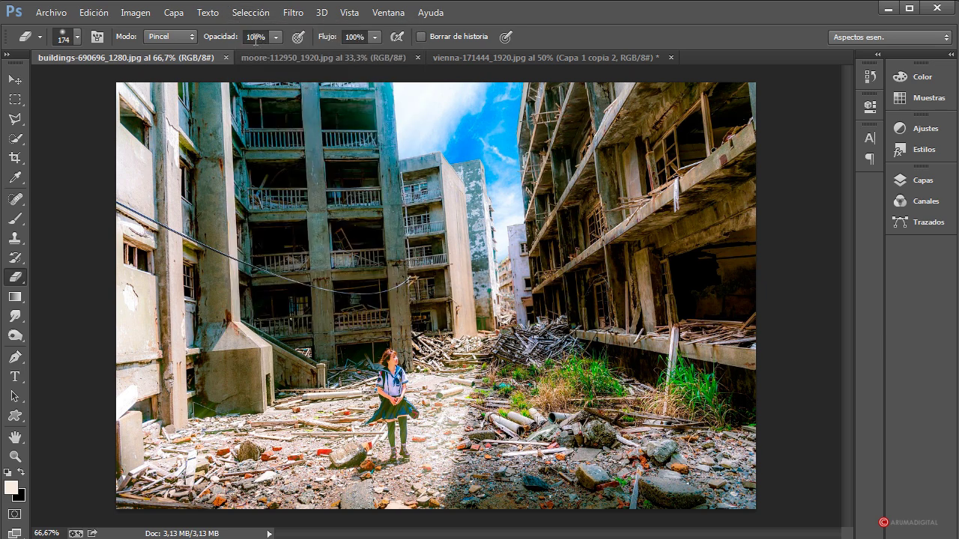
{"action": "left_click", "coordinate": [14, 118]}
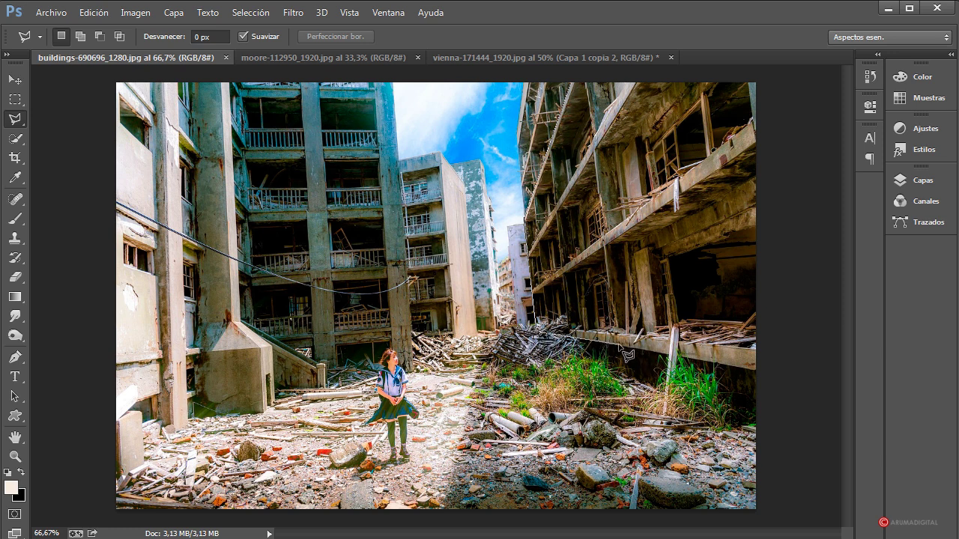
{"action": "left_click", "coordinate": [614, 324]}
{"action": "left_click", "coordinate": [586, 68]}
{"action": "double_click", "coordinate": [575, 87]}
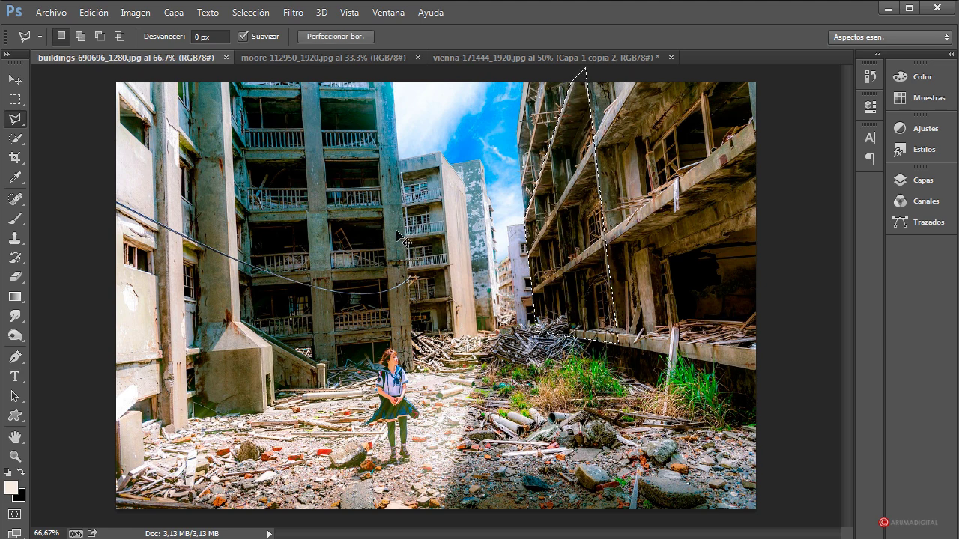
Paste the selected piece of ruined building into the vienna-171444_1920.jpg document as a new layer.
{"action": "left_click", "coordinate": [395, 54]}
{"action": "left_click", "coordinate": [492, 54]}
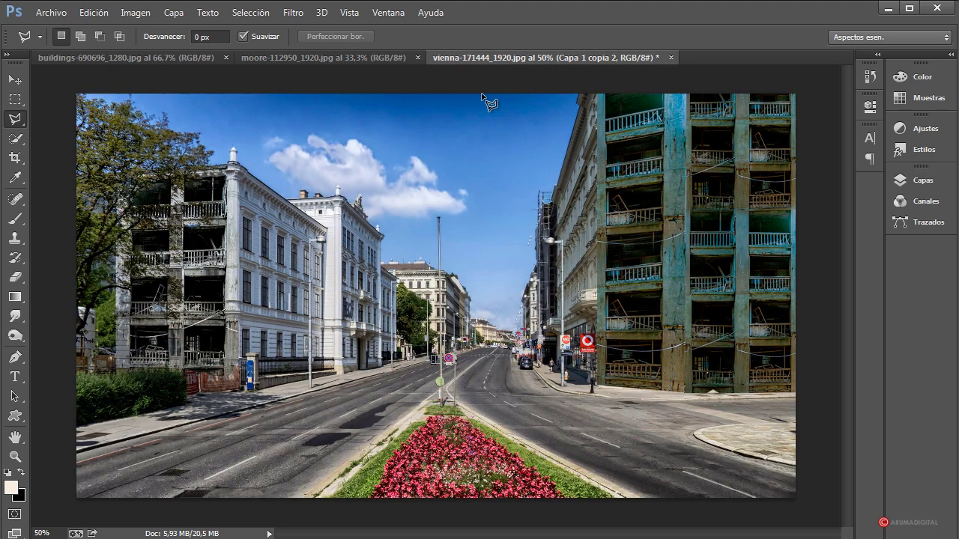
{"action": "key", "text": "ctrl+v"}
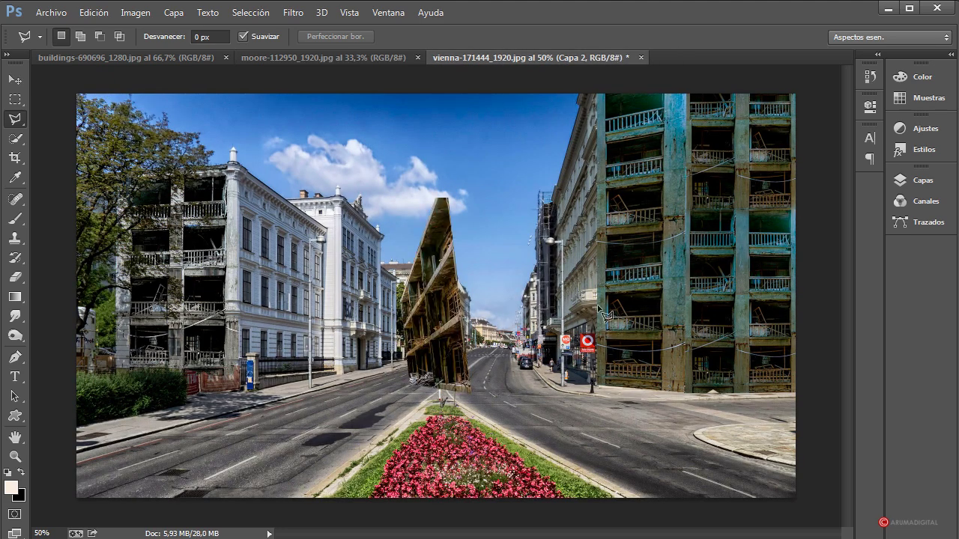
Distort the pasted Capa 2 facade so that it is mirrored onto the white building's street-side wall.
{"action": "left_click", "coordinate": [927, 179]}
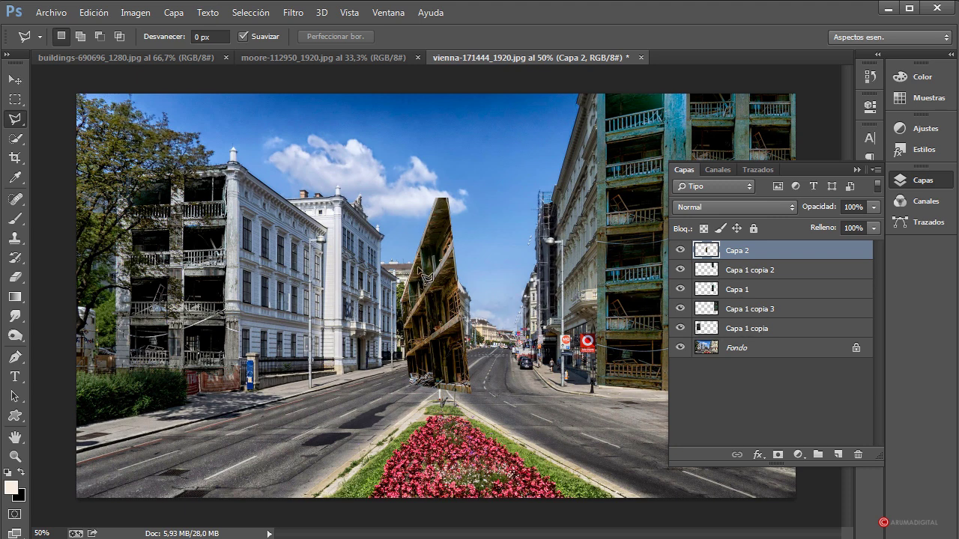
{"action": "right_click", "coordinate": [433, 261]}
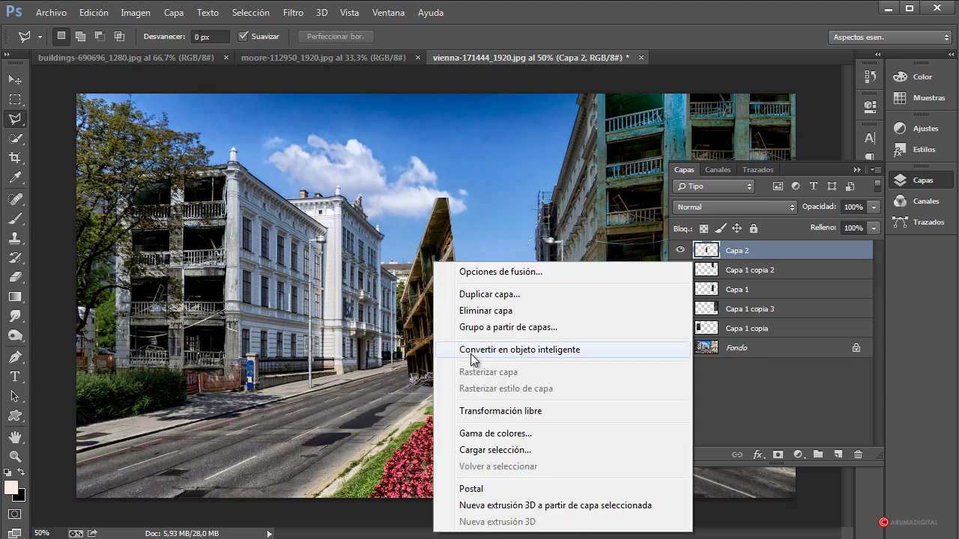
{"action": "left_click", "coordinate": [495, 407]}
{"action": "right_click", "coordinate": [453, 329]}
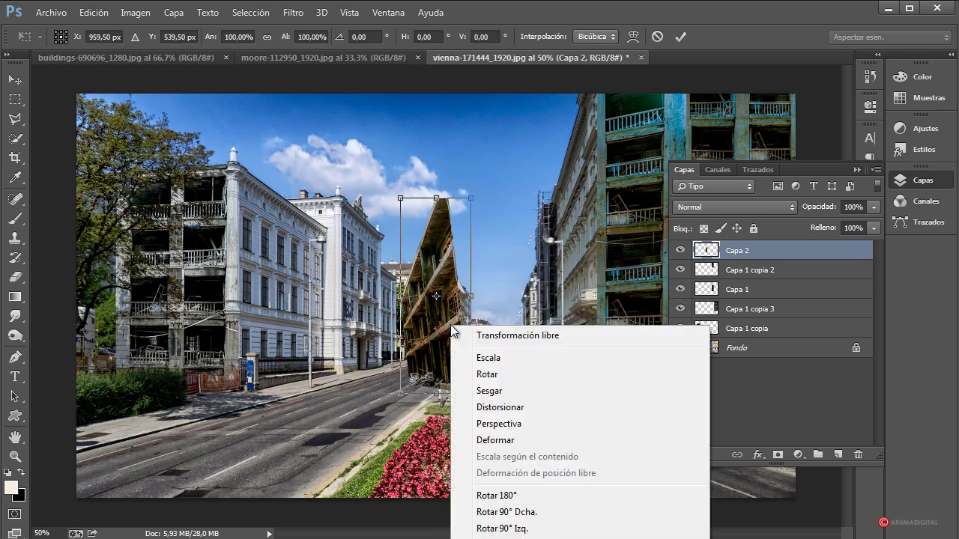
{"action": "left_click", "coordinate": [484, 403]}
{"action": "left_click_drag", "start_coordinate": [402, 395], "coordinate": [362, 383]}
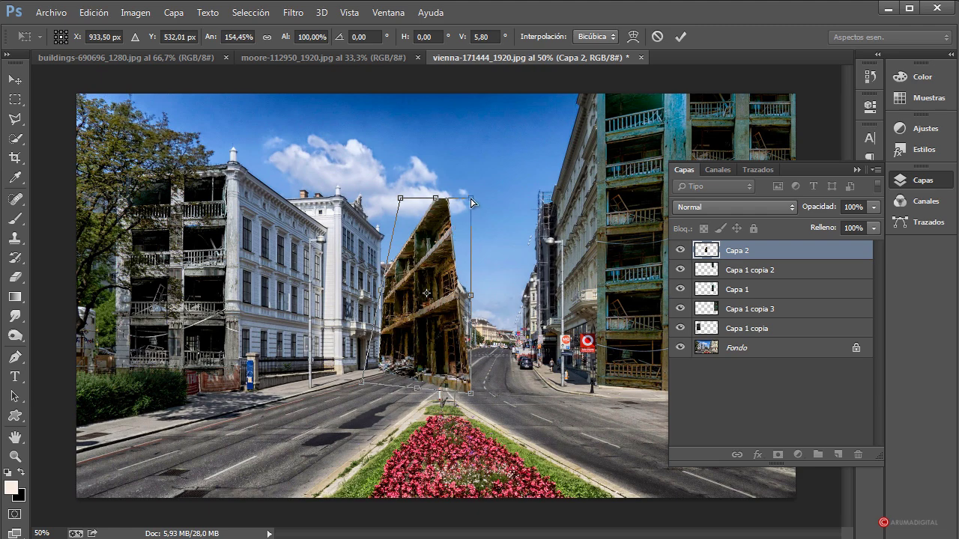
{"action": "left_click_drag", "start_coordinate": [472, 203], "coordinate": [251, 211]}
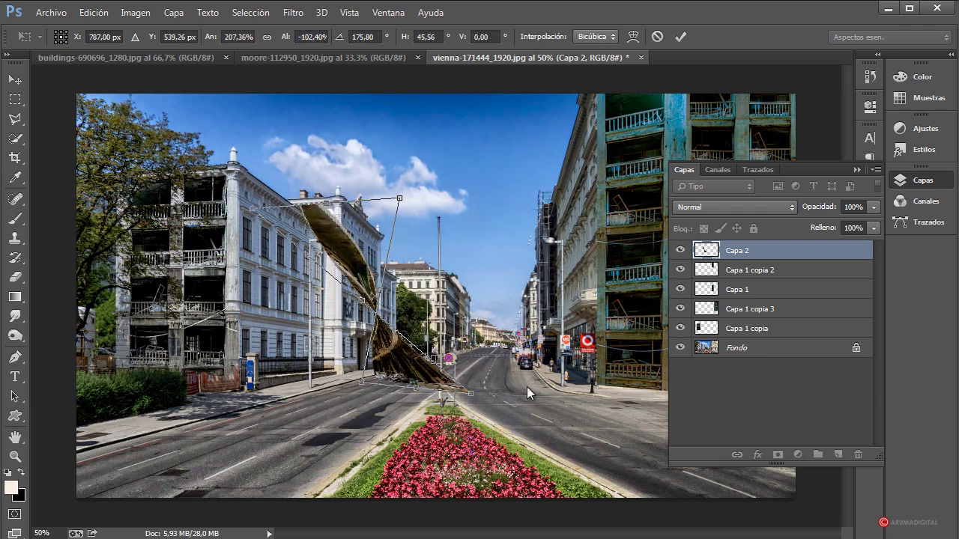
{"action": "left_click_drag", "start_coordinate": [470, 395], "coordinate": [241, 391]}
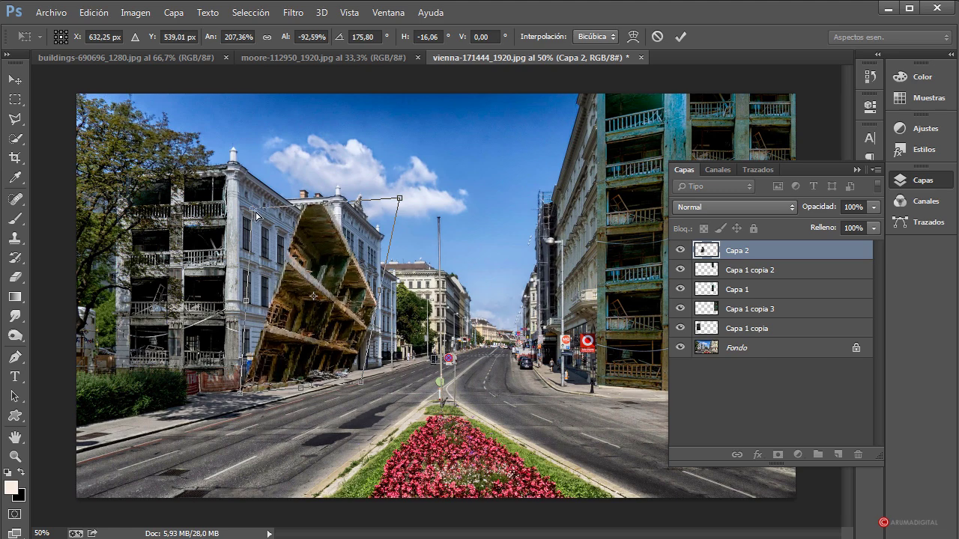
Distort the corners of the Capa 2 facade to follow the white building's roofline, corner pillar and far wall edge.
{"action": "left_click_drag", "start_coordinate": [255, 215], "coordinate": [196, 164]}
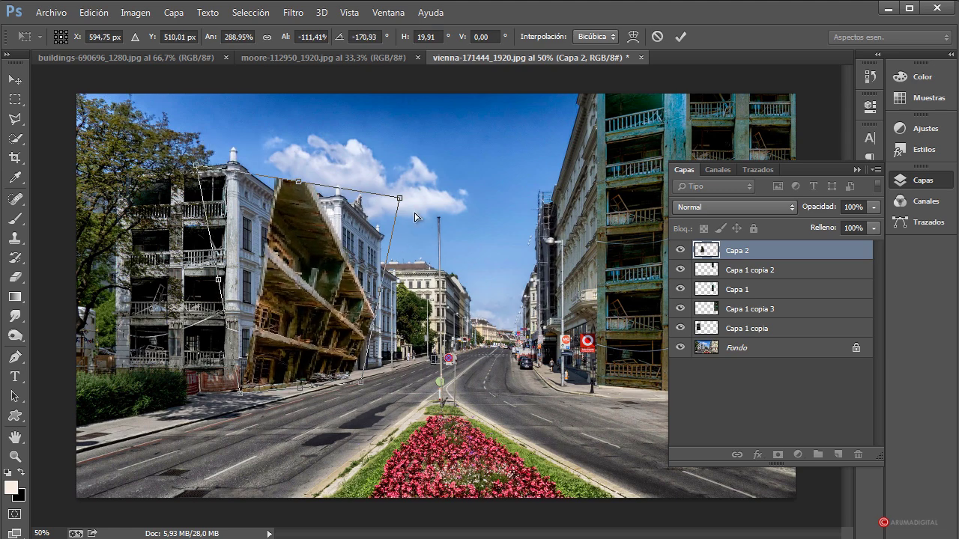
{"action": "left_click_drag", "start_coordinate": [395, 198], "coordinate": [325, 133]}
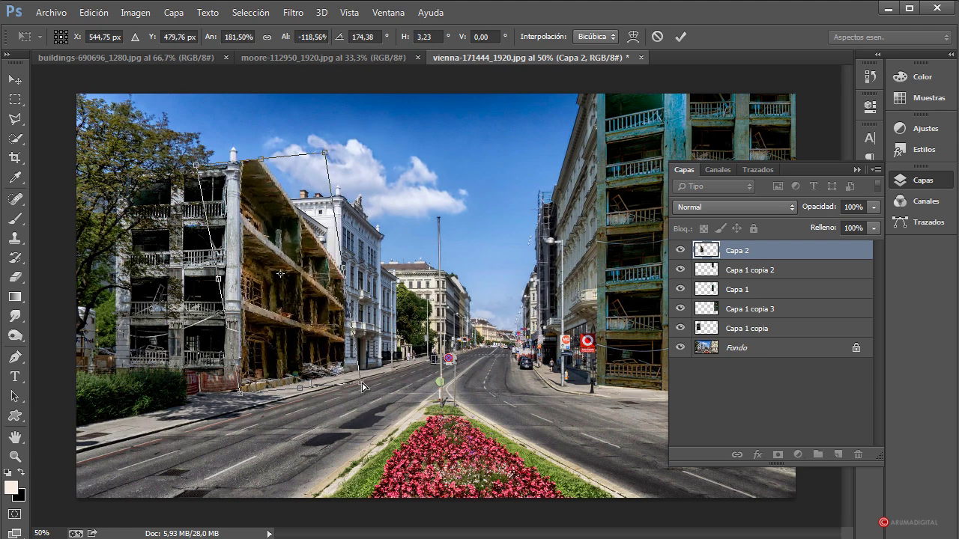
{"action": "left_click_drag", "start_coordinate": [362, 384], "coordinate": [338, 389]}
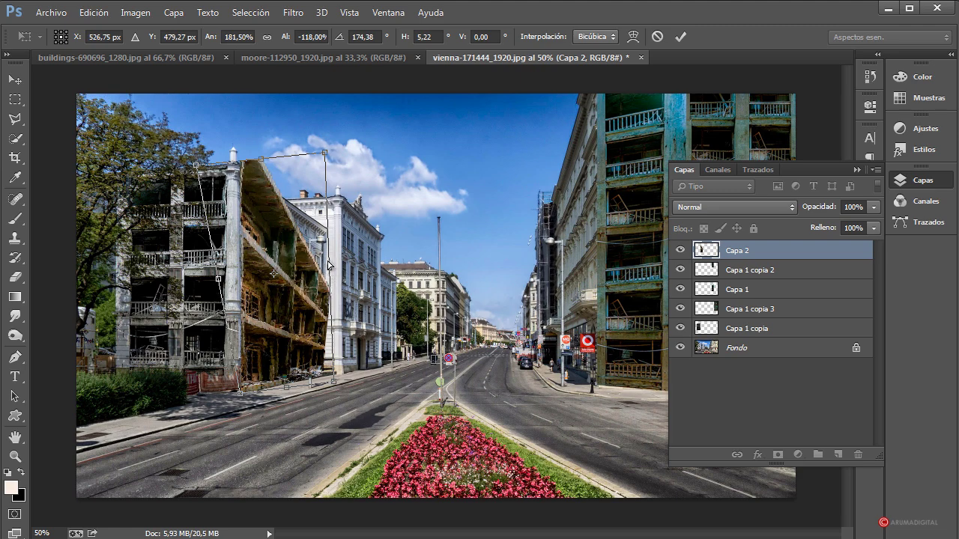
{"action": "left_click_drag", "start_coordinate": [328, 265], "coordinate": [327, 234]}
{"action": "left_click_drag", "start_coordinate": [330, 346], "coordinate": [335, 385]}
{"action": "mouse_move", "coordinate": [322, 126]}
{"action": "left_mouse_down"}
{"action": "mouse_move", "coordinate": [321, 71]}
{"action": "mouse_move", "coordinate": [315, 133]}
{"action": "mouse_move", "coordinate": [312, 121]}
{"action": "left_mouse_up"}
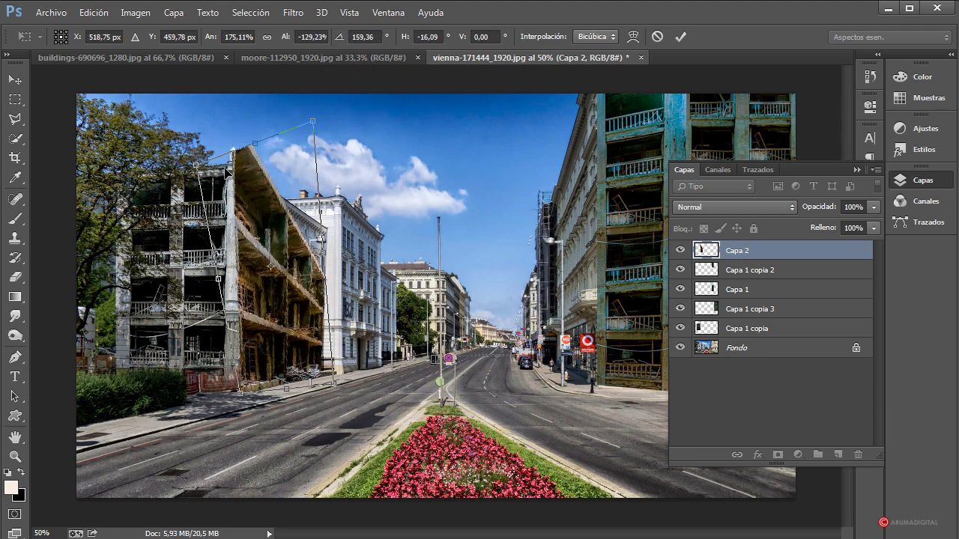
{"action": "left_click_drag", "start_coordinate": [197, 168], "coordinate": [217, 219]}
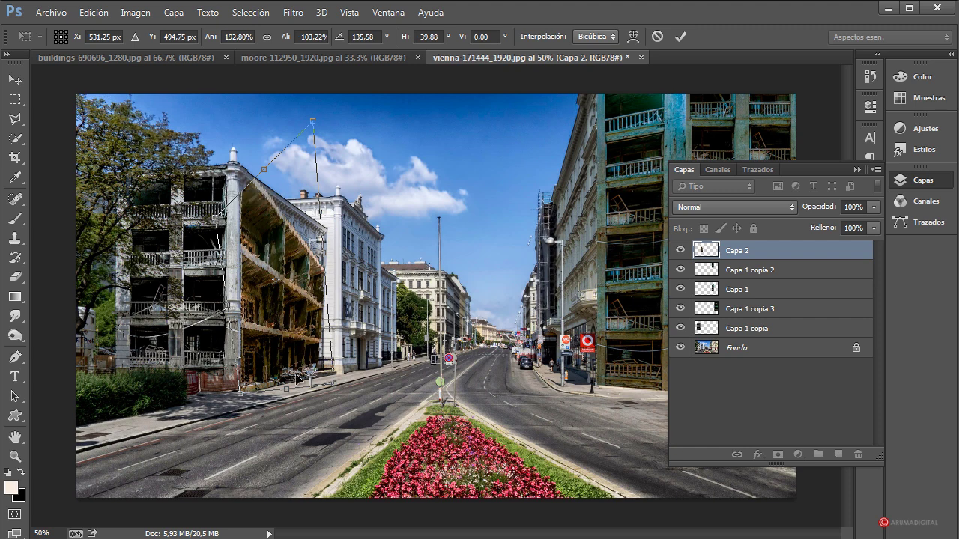
Refine the far corners of the Capa 2 facade, undo the last change to its near lower corner, and apply the transformation.
{"action": "left_click_drag", "start_coordinate": [335, 389], "coordinate": [340, 382]}
{"action": "left_click_drag", "start_coordinate": [313, 125], "coordinate": [304, 116]}
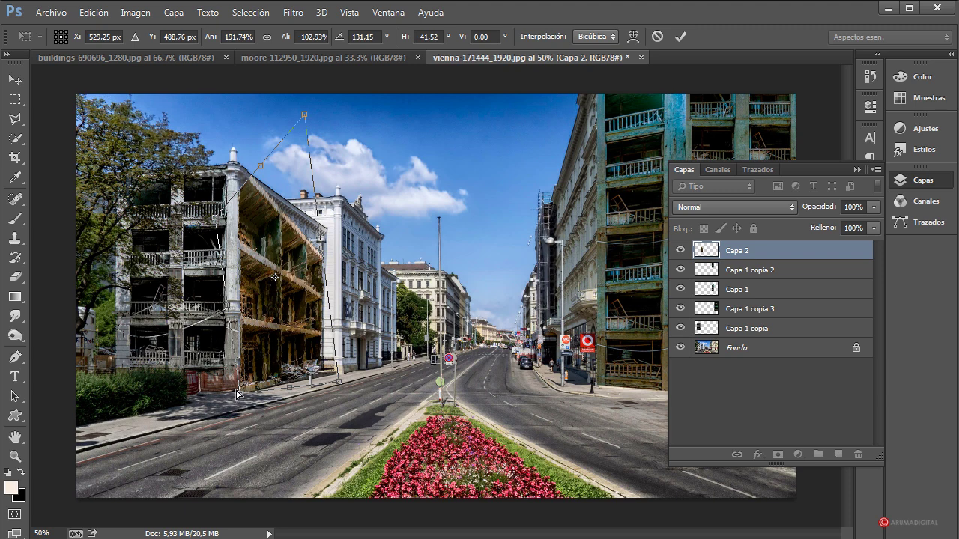
{"action": "left_click_drag", "start_coordinate": [236, 395], "coordinate": [239, 388]}
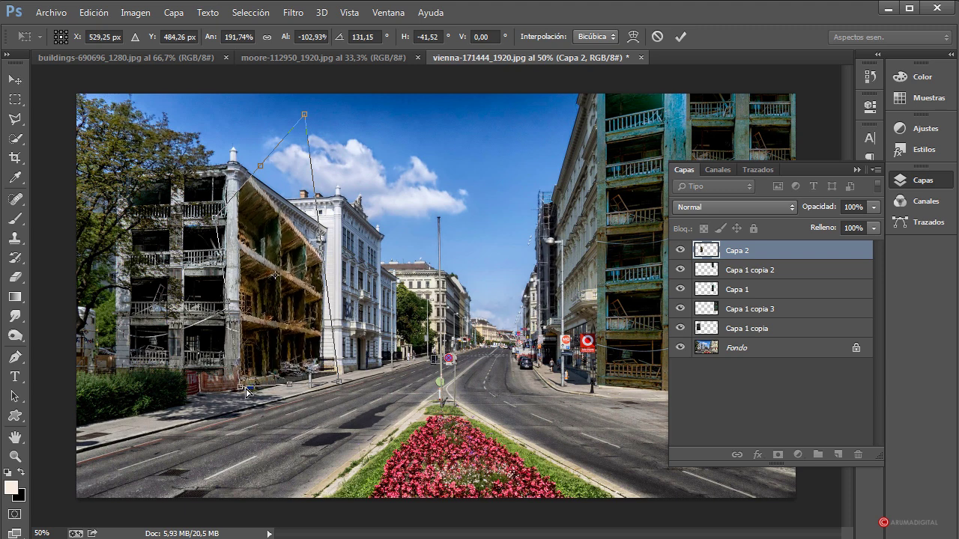
{"action": "key", "text": "ctrl+z"}
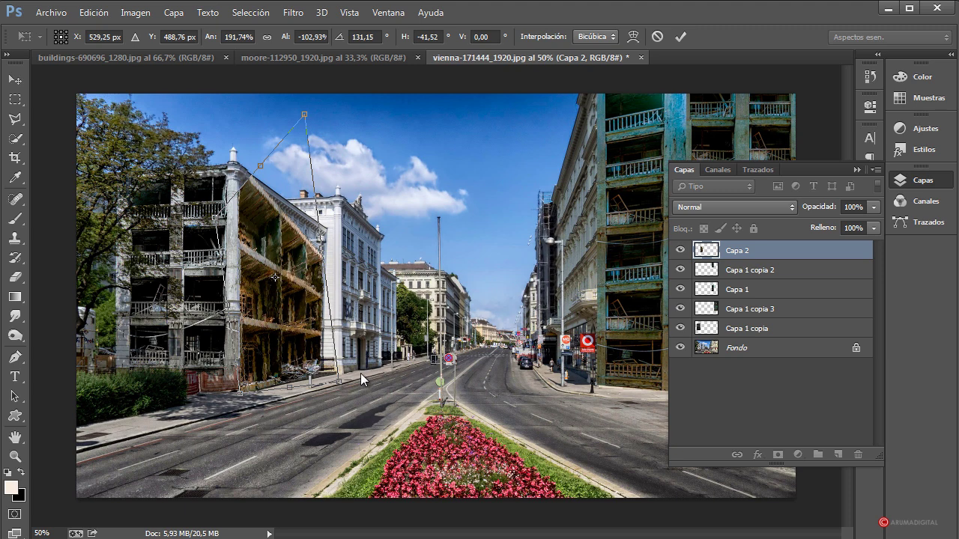
{"action": "key", "text": "Return"}
{"action": "key", "text": "l"}
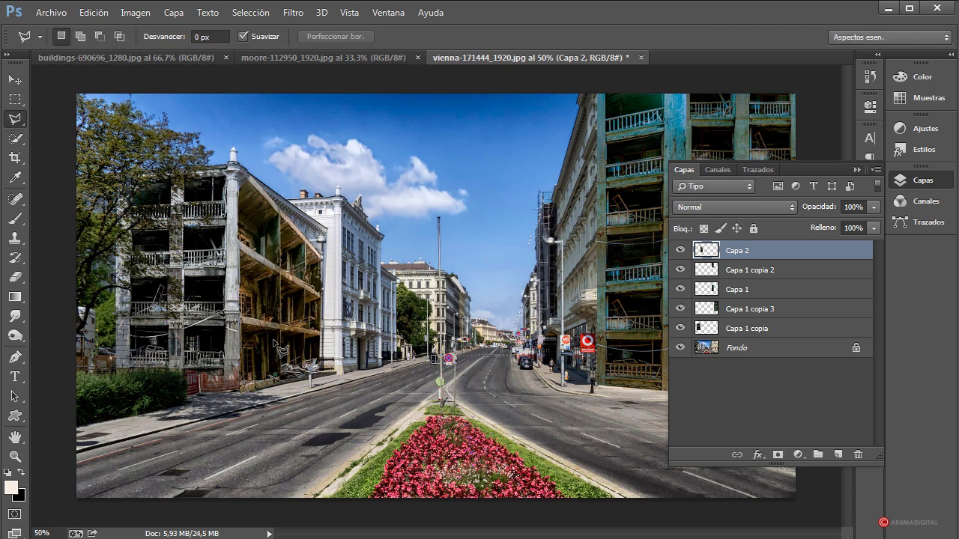
Distort the far corners of the Capa 2 facade again to fit the white building's street-side wall, and apply the transformation.
{"action": "right_click", "coordinate": [299, 268]}
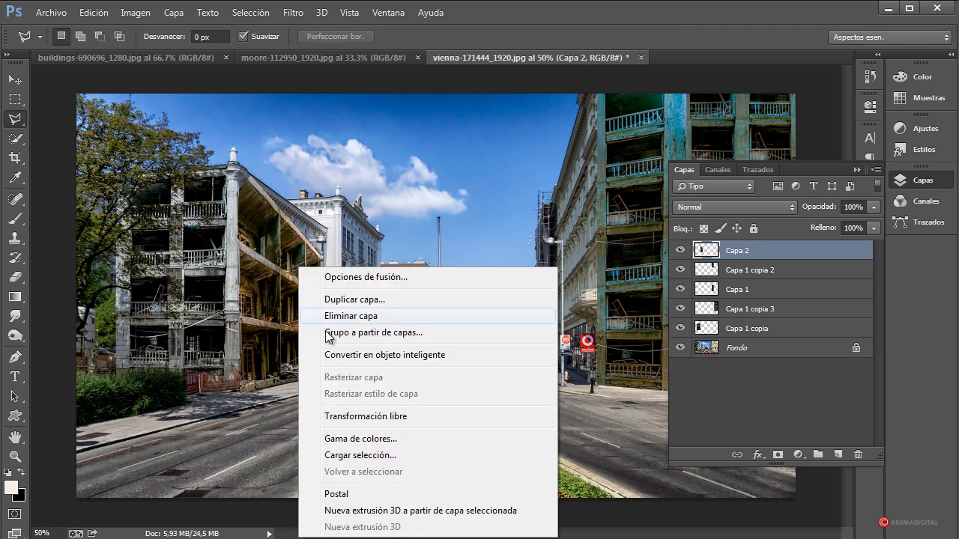
{"action": "left_click", "coordinate": [370, 417]}
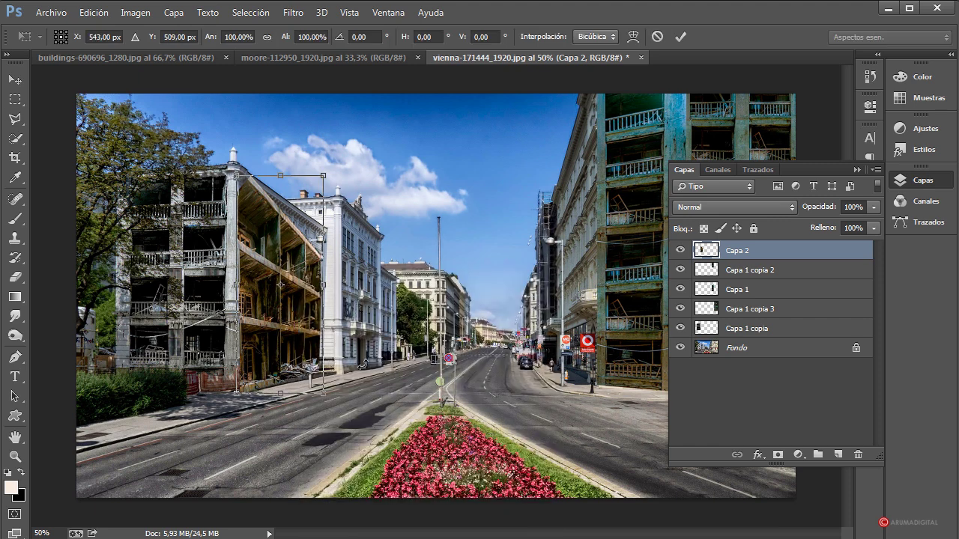
{"action": "right_click", "coordinate": [302, 253]}
{"action": "left_click", "coordinate": [387, 332]}
{"action": "left_click_drag", "start_coordinate": [324, 175], "coordinate": [334, 125]}
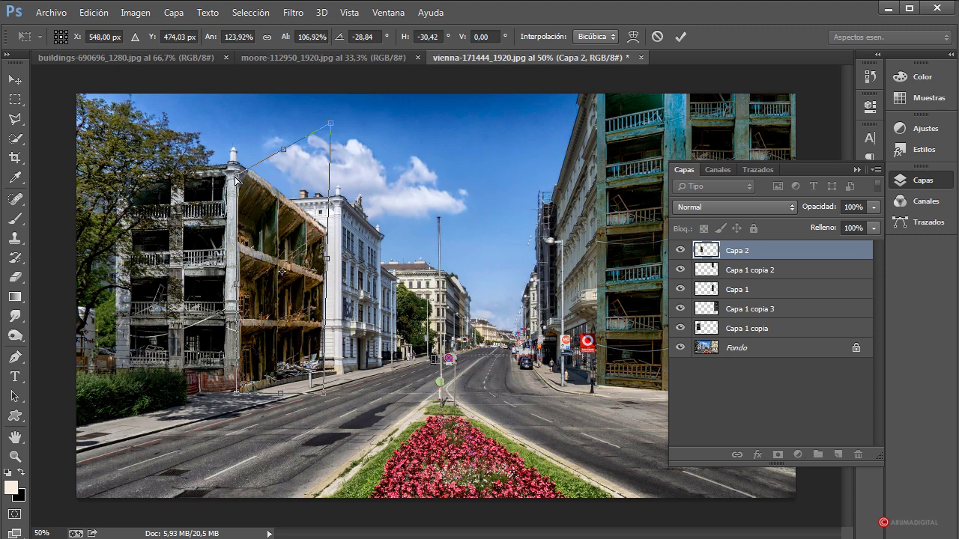
{"action": "left_click_drag", "start_coordinate": [325, 397], "coordinate": [330, 396]}
{"action": "left_click_drag", "start_coordinate": [329, 395], "coordinate": [330, 395]}
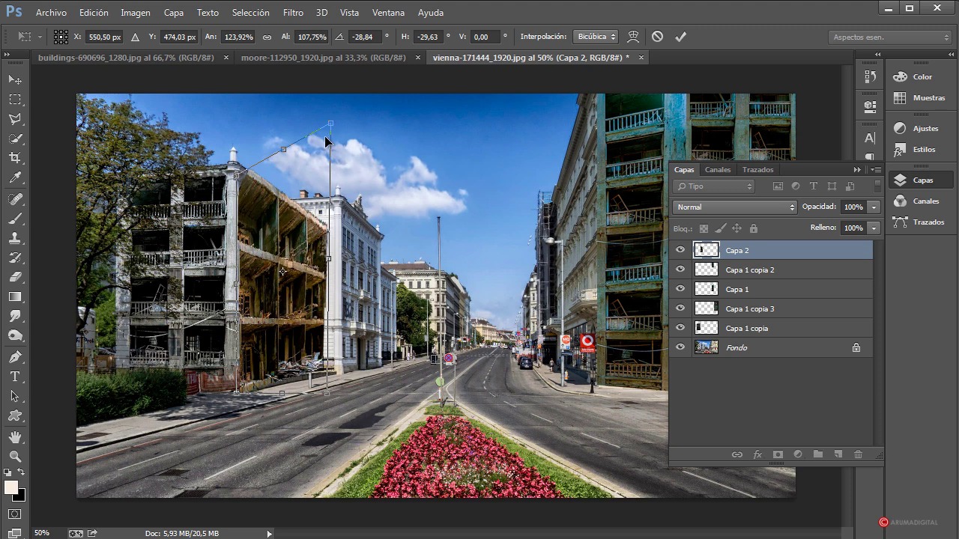
{"action": "left_click_drag", "start_coordinate": [327, 127], "coordinate": [331, 129]}
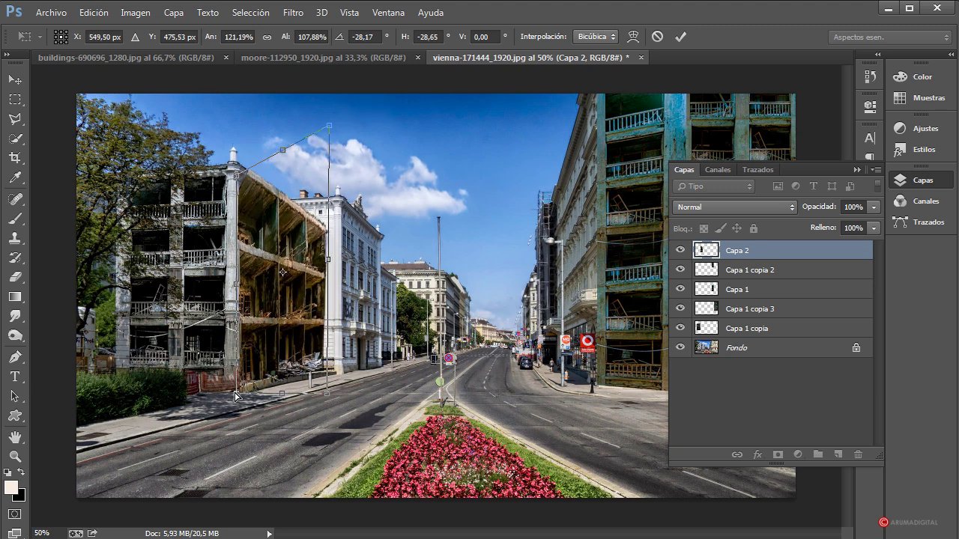
{"action": "key", "text": "Return"}
{"action": "key", "text": "l"}
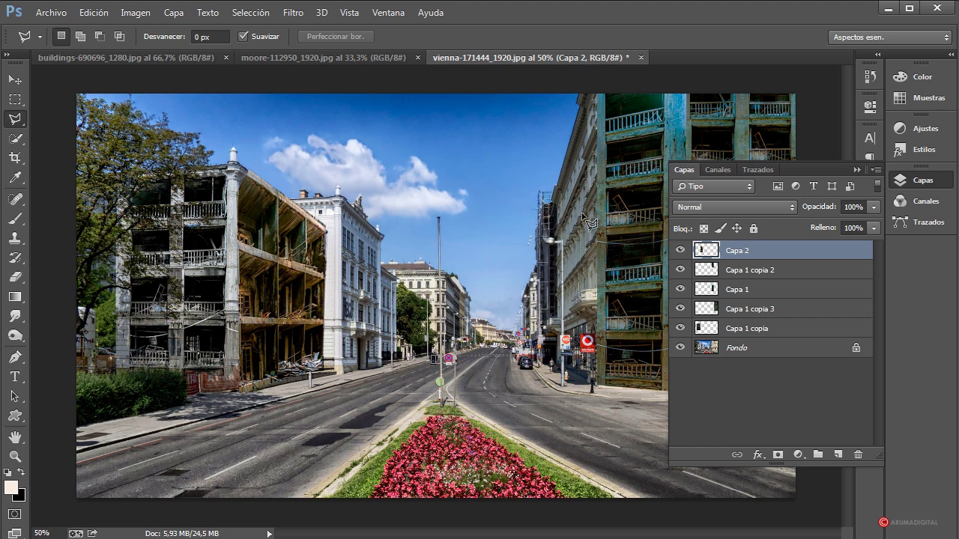
Switch to the buildings-690696_1280.jpg document and clear its existing selection.
{"action": "left_click", "coordinate": [285, 53]}
{"action": "left_click", "coordinate": [179, 54]}
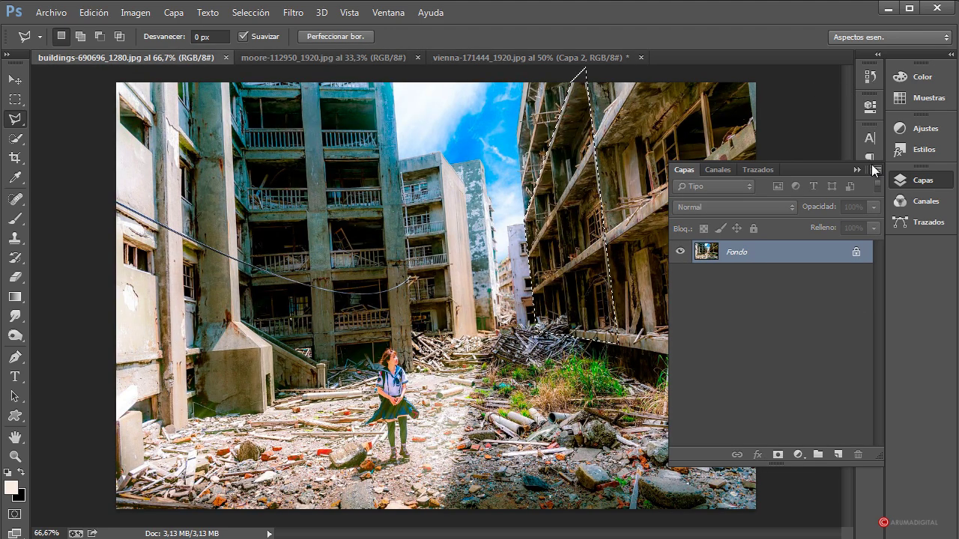
{"action": "left_click", "coordinate": [859, 169]}
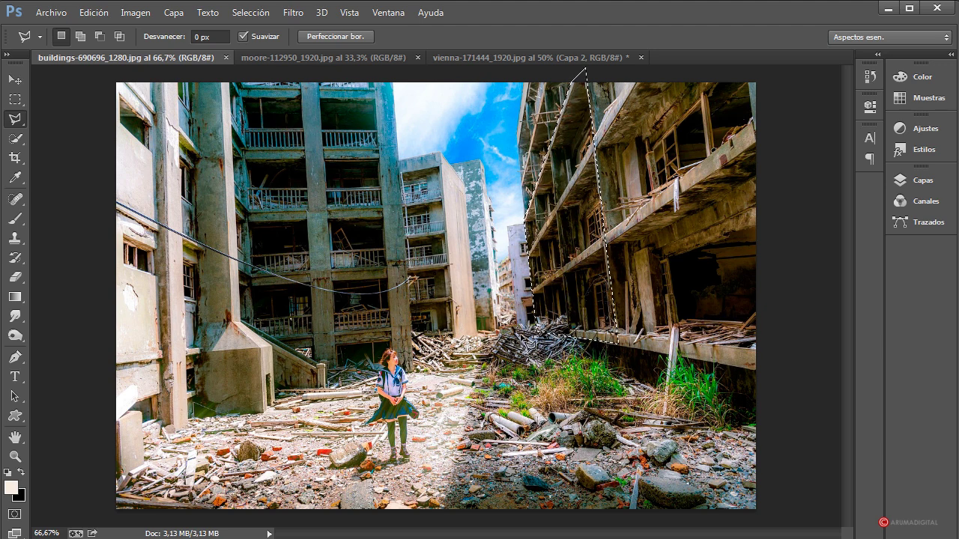
{"action": "key", "text": "Escape"}
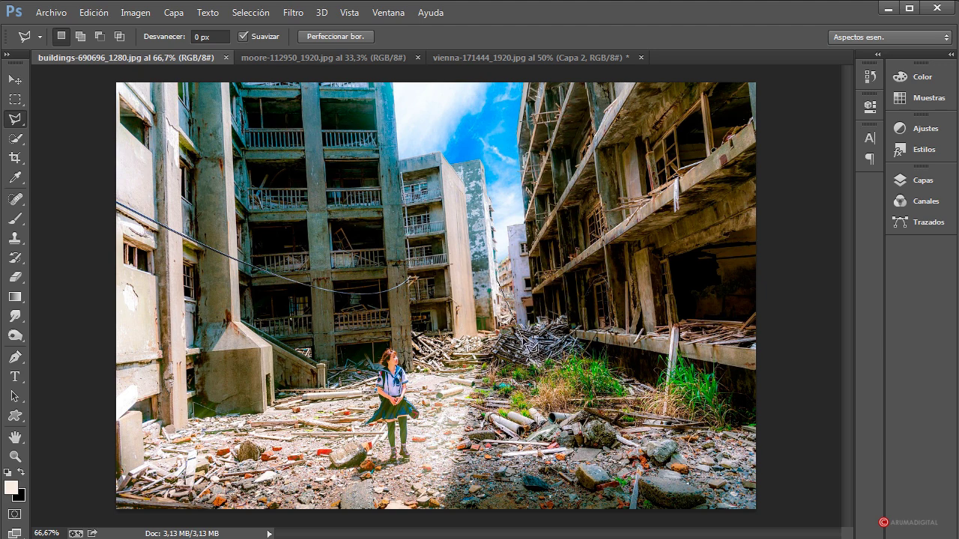
{"action": "left_click", "coordinate": [250, 12]}
{"action": "left_click", "coordinate": [268, 42]}
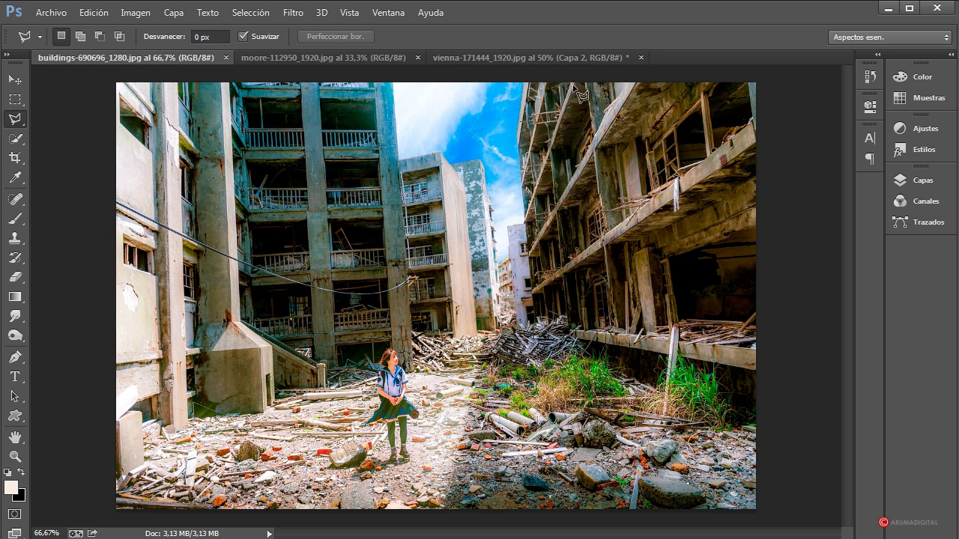
Outline the ruined building on the right of the photo with the Polygonal Lasso, from its sloping roof edge to the lowest ledge.
{"action": "left_click", "coordinate": [526, 219]}
{"action": "left_click", "coordinate": [571, 74]}
{"action": "left_click", "coordinate": [761, 74]}
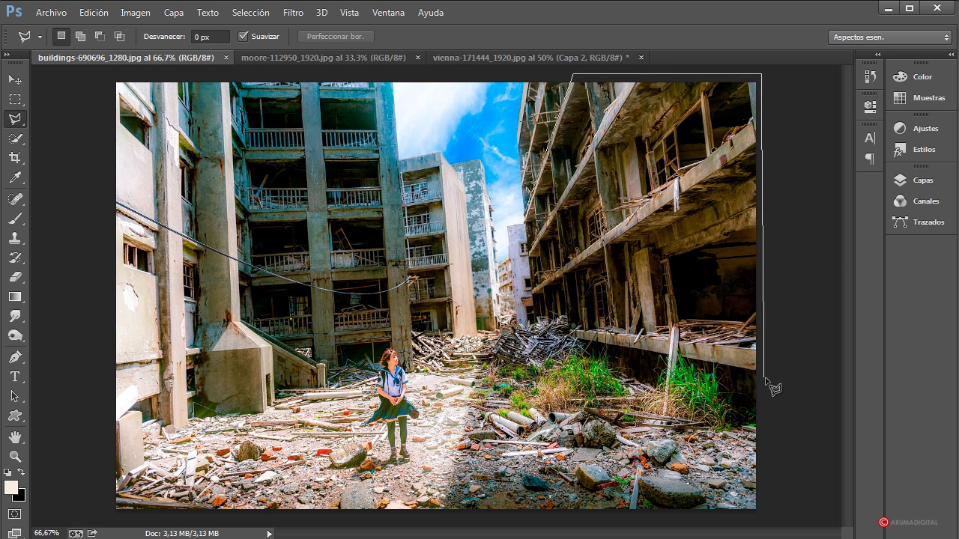
{"action": "left_click", "coordinate": [752, 356]}
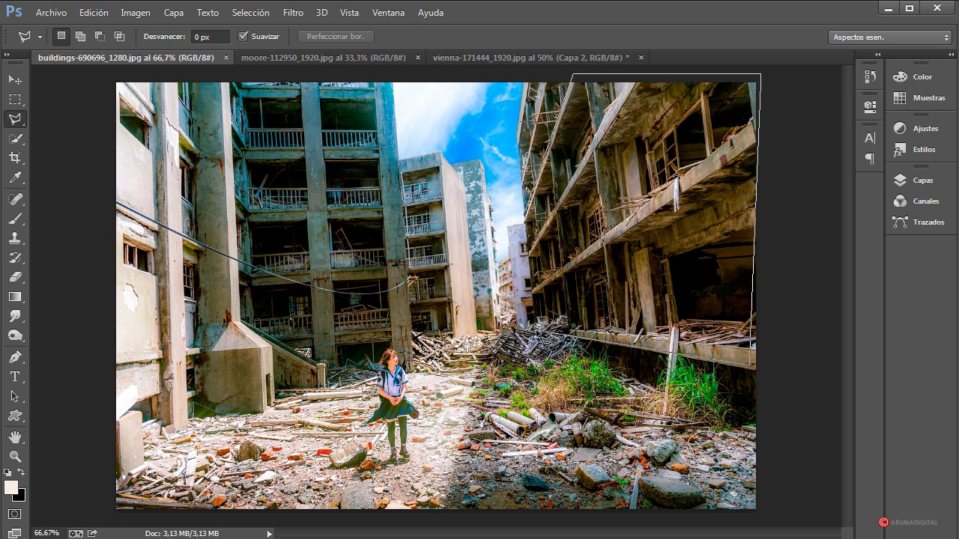
{"action": "left_click", "coordinate": [530, 225]}
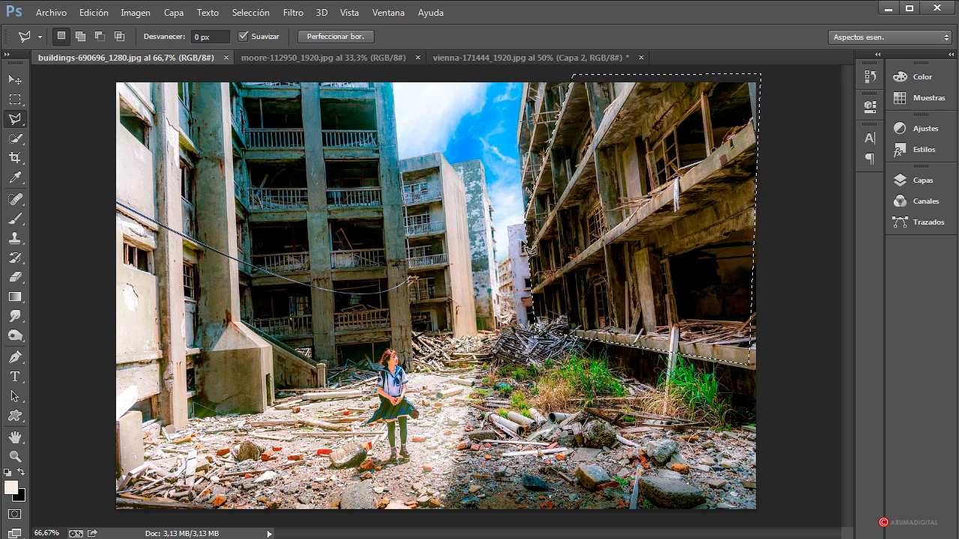
Paste the selected ruin into vienna-171444_1920.jpg as a new layer and move it over the cream building's street-side wall.
{"action": "left_click", "coordinate": [462, 63]}
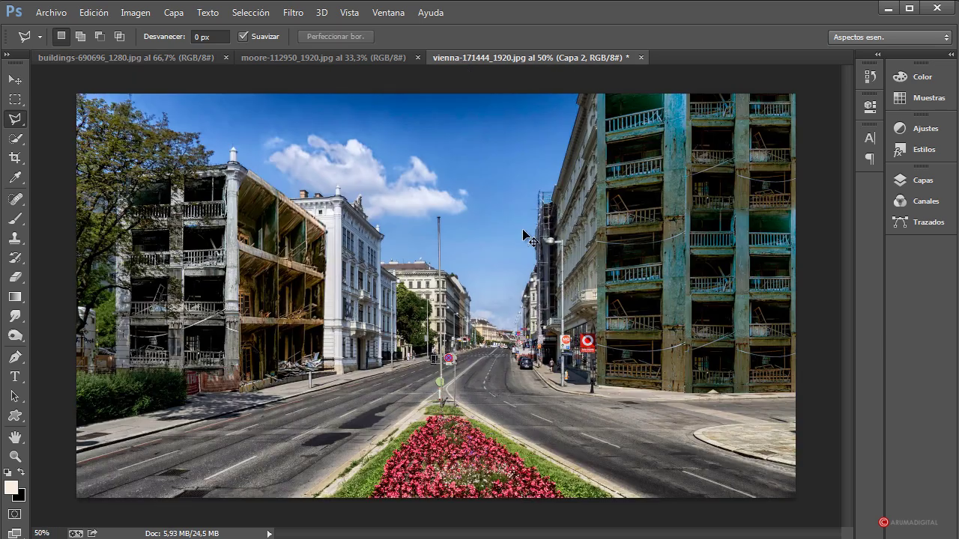
{"action": "key", "text": "ctrl+v"}
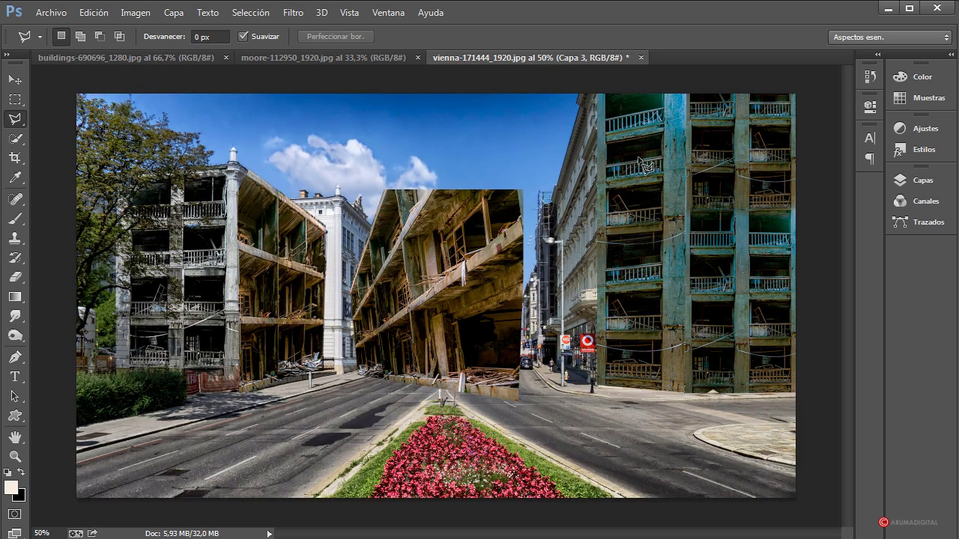
{"action": "right_click", "coordinate": [439, 257]}
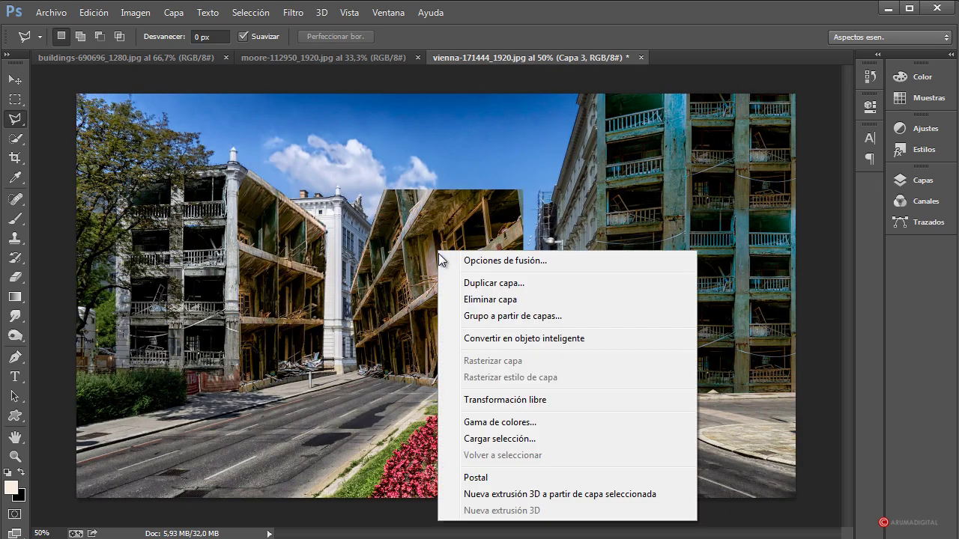
{"action": "left_click", "coordinate": [498, 399]}
{"action": "left_click_drag", "start_coordinate": [466, 281], "coordinate": [672, 220]}
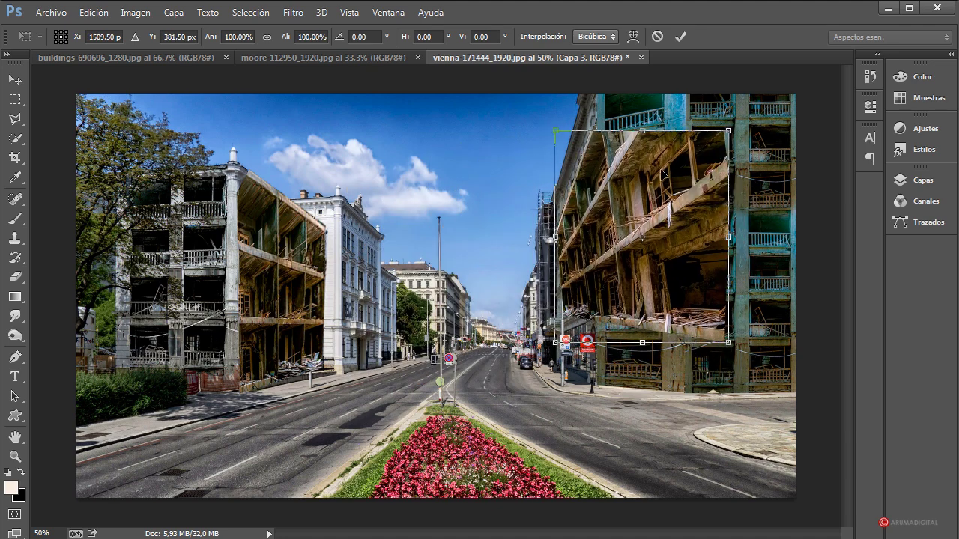
Distort the Capa 3 ruin, lowering its bottom corners and raising its far top corner to follow the cream building's perspective.
{"action": "right_click", "coordinate": [633, 294]}
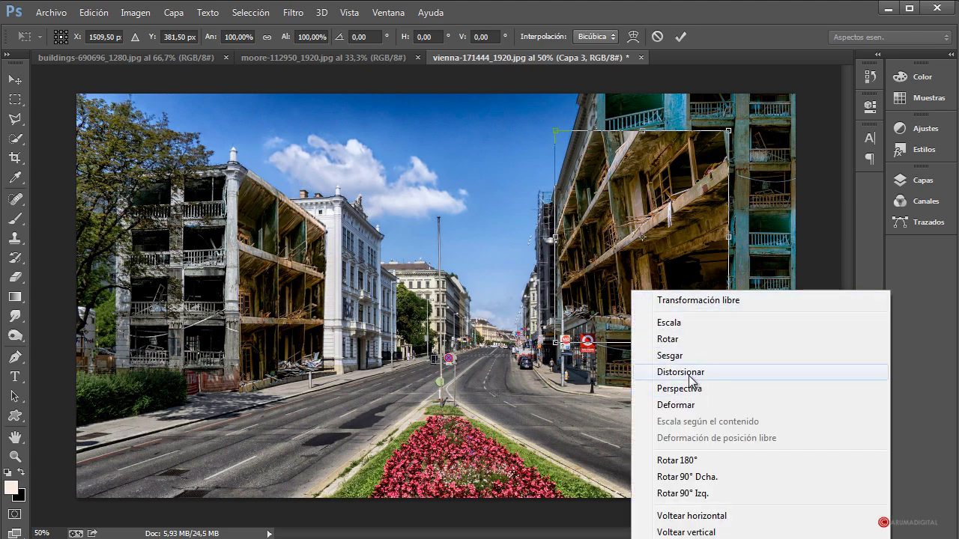
{"action": "left_click", "coordinate": [660, 368]}
{"action": "left_click_drag", "start_coordinate": [556, 344], "coordinate": [544, 353]}
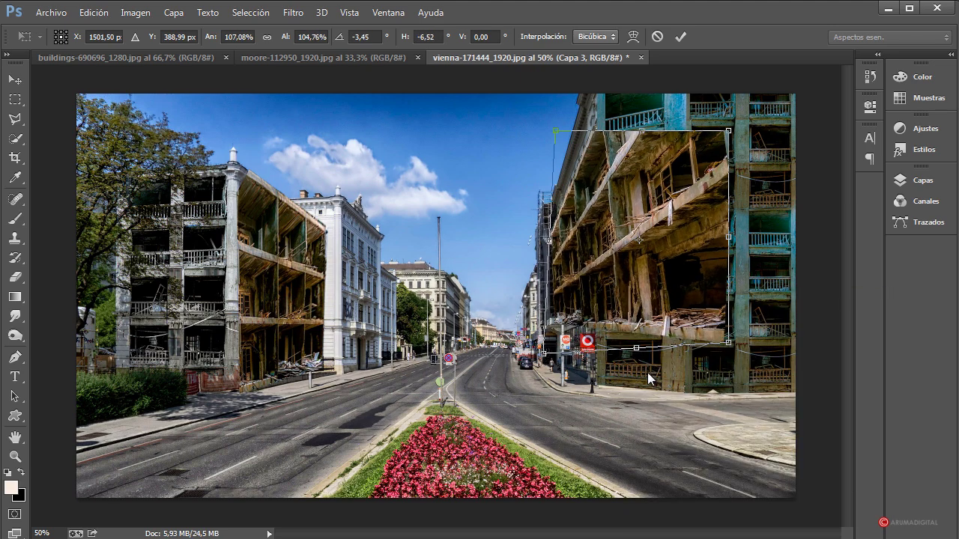
{"action": "left_click_drag", "start_coordinate": [726, 346], "coordinate": [688, 425]}
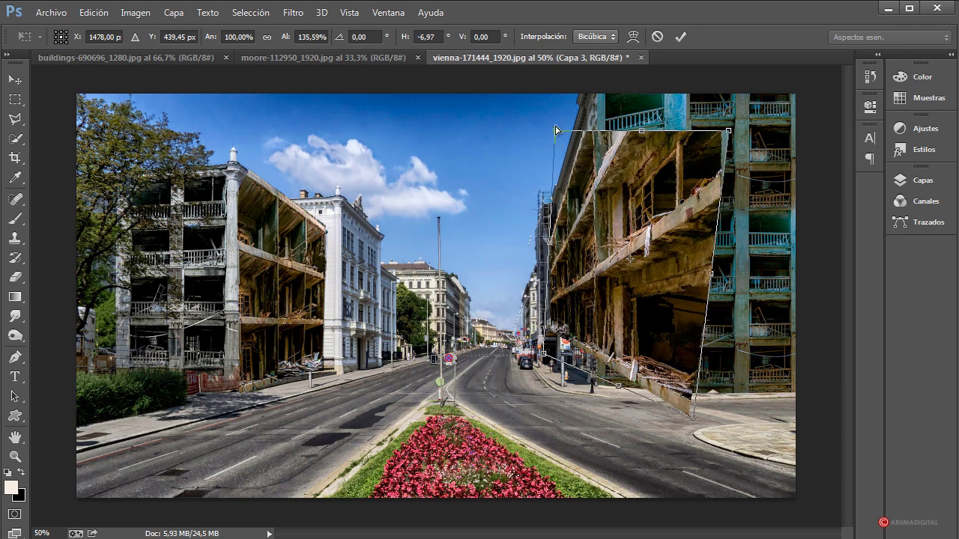
{"action": "left_click_drag", "start_coordinate": [555, 130], "coordinate": [551, 71]}
{"action": "left_click_drag", "start_coordinate": [547, 217], "coordinate": [550, 223]}
{"action": "left_click_drag", "start_coordinate": [547, 354], "coordinate": [552, 362]}
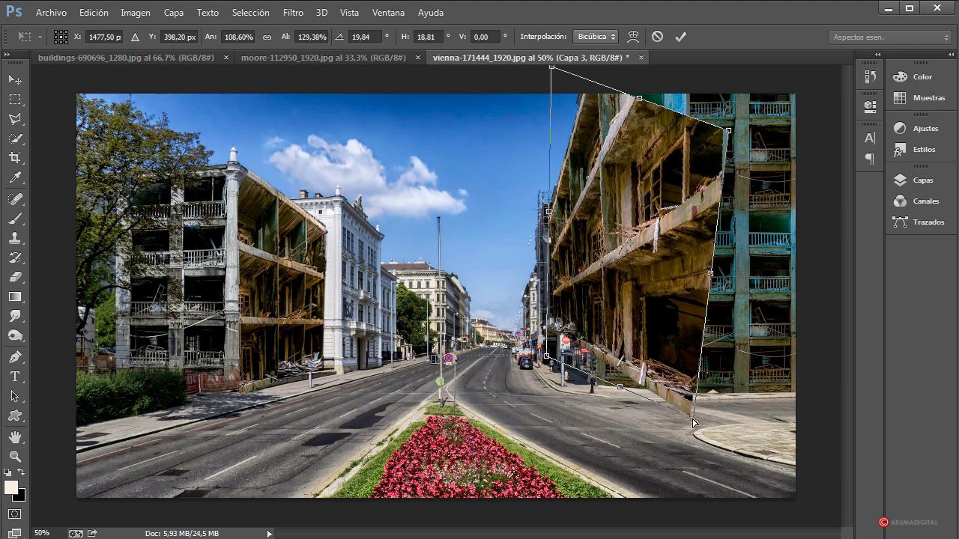
Pull Capa 3's near lower corner up to the teal facade's base, refine the far corners and apply the transformation.
{"action": "left_click_drag", "start_coordinate": [693, 423], "coordinate": [671, 378]}
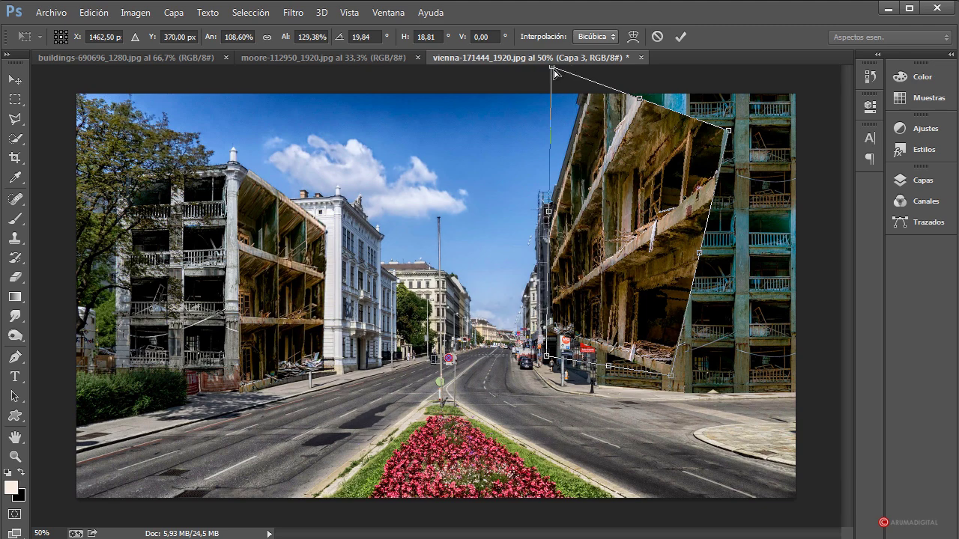
{"action": "left_click_drag", "start_coordinate": [553, 70], "coordinate": [546, 66]}
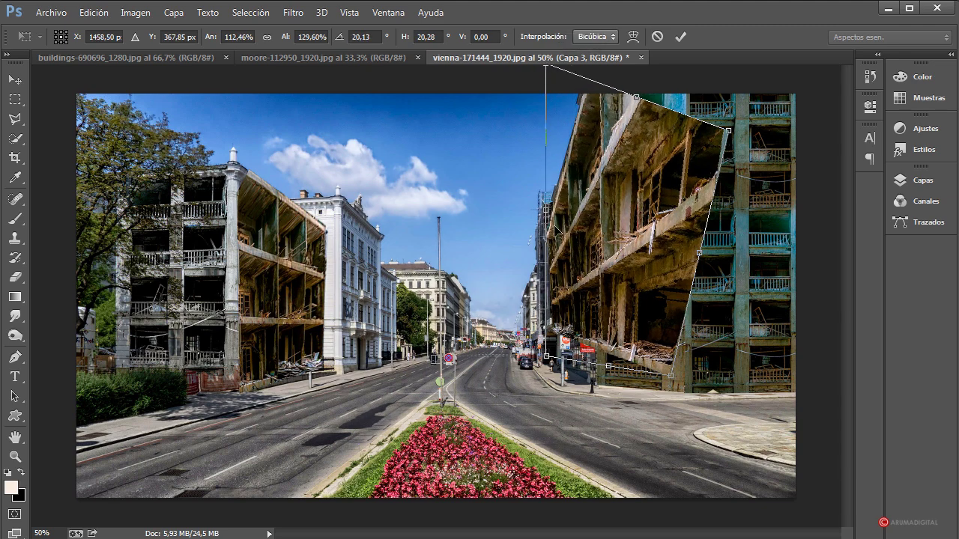
{"action": "left_click_drag", "start_coordinate": [543, 212], "coordinate": [544, 201]}
{"action": "mouse_move", "coordinate": [550, 348]}
{"action": "left_mouse_down"}
{"action": "mouse_move", "coordinate": [552, 375]}
{"action": "mouse_move", "coordinate": [549, 343]}
{"action": "left_mouse_up"}
{"action": "key", "text": "Return"}
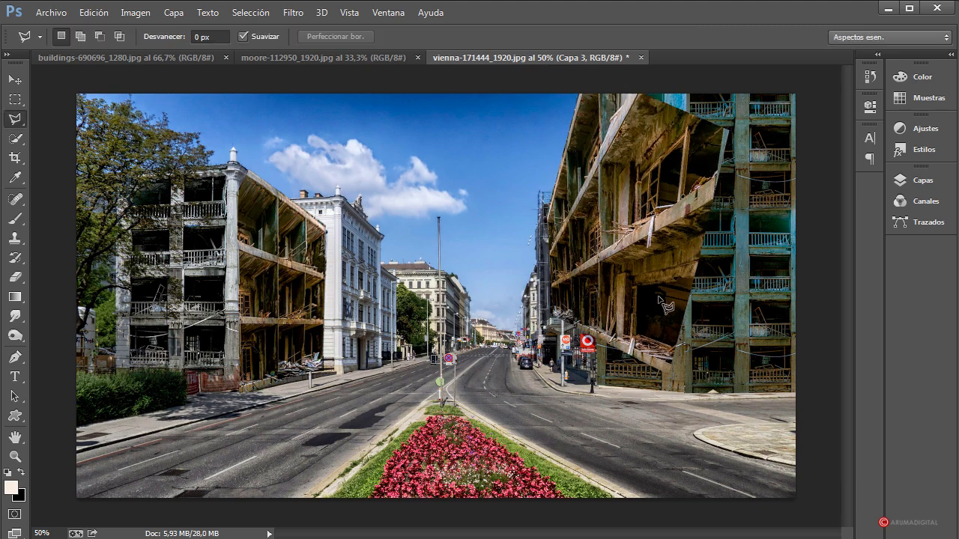
Distort all four corners of Capa 3 again so its base reaches the sidewalk and its near edge narrows, and apply the transformation.
{"action": "right_click", "coordinate": [599, 275]}
{"action": "left_click", "coordinate": [662, 424]}
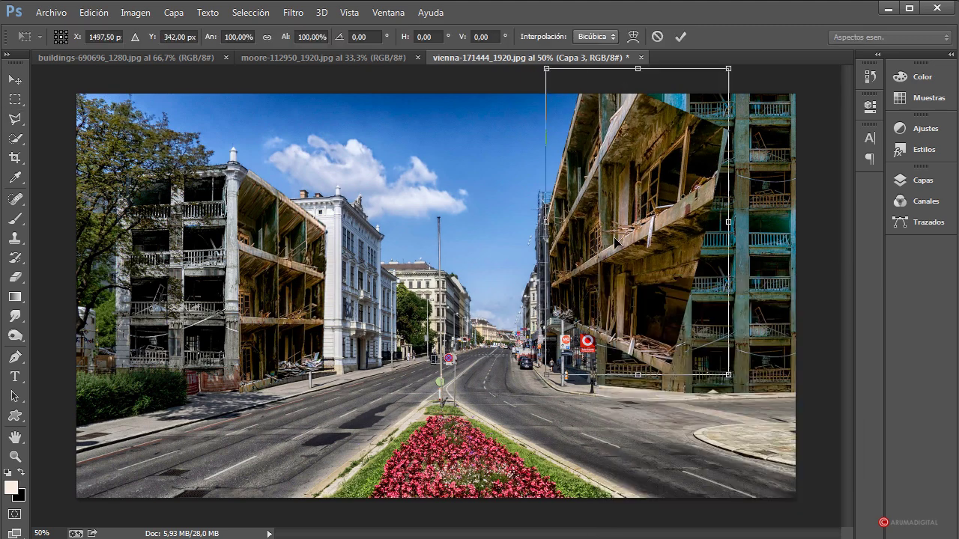
{"action": "right_click", "coordinate": [612, 238]}
{"action": "left_click", "coordinate": [661, 328]}
{"action": "left_click_drag", "start_coordinate": [547, 377], "coordinate": [540, 421]}
{"action": "left_click_drag", "start_coordinate": [552, 78], "coordinate": [561, 26]}
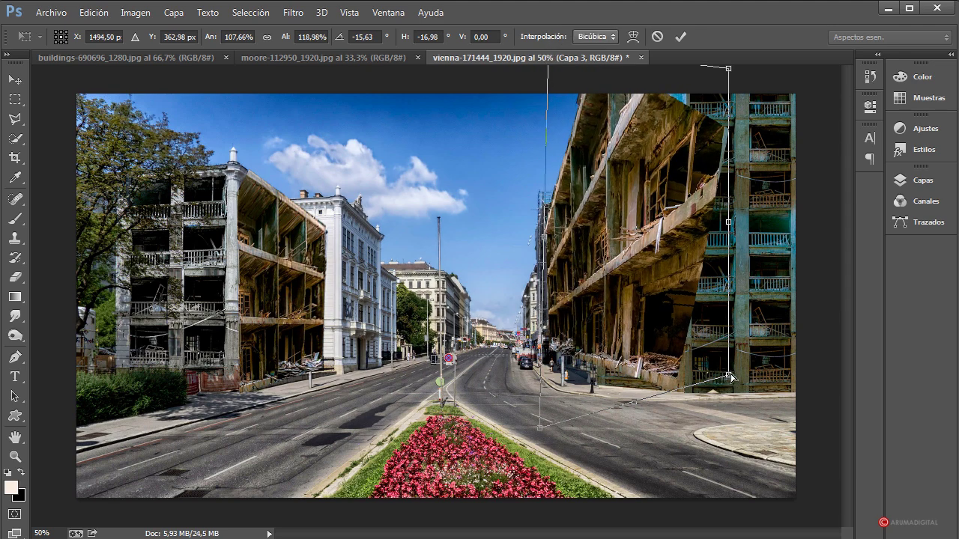
{"action": "left_click_drag", "start_coordinate": [730, 378], "coordinate": [710, 384]}
{"action": "left_click_drag", "start_coordinate": [728, 69], "coordinate": [712, 94]}
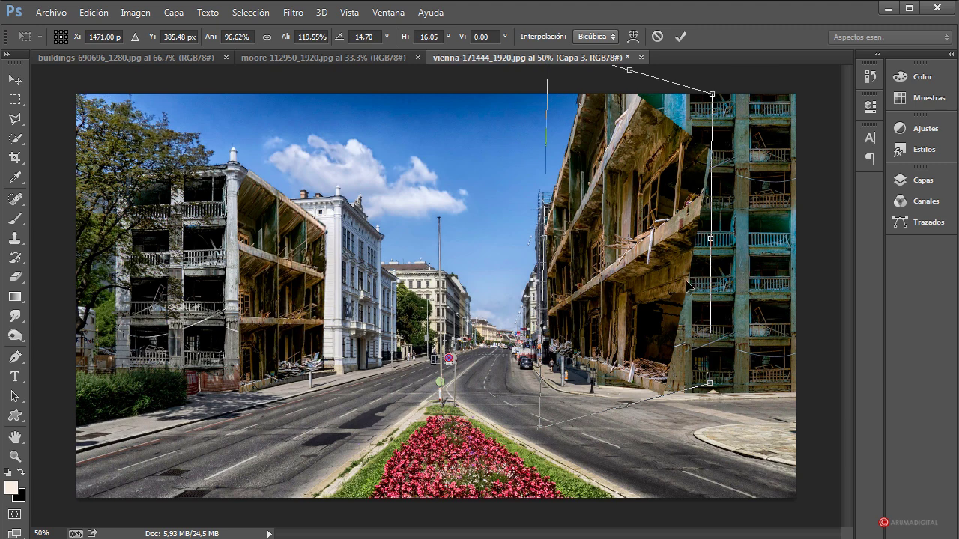
{"action": "key", "text": "Return"}
{"action": "key", "text": "l"}
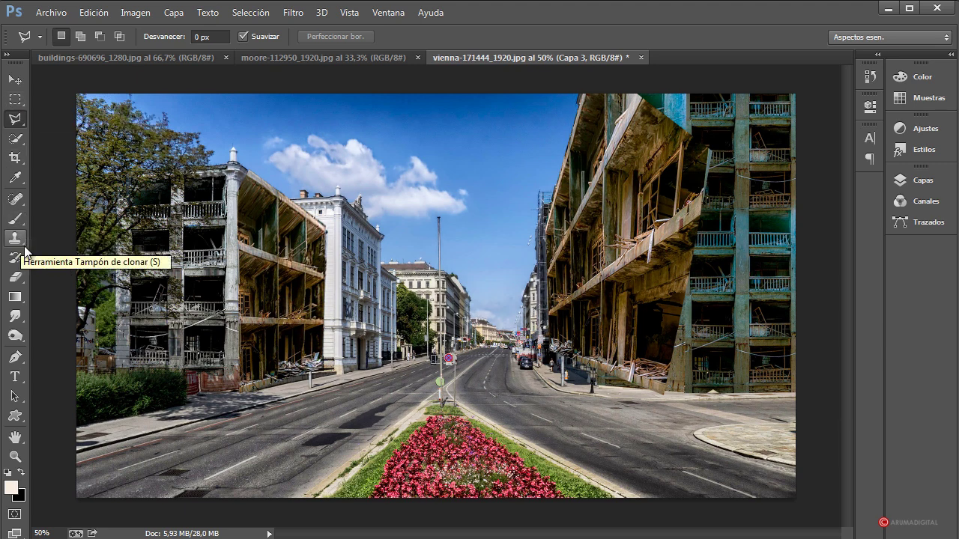
Erase the parts of Capa 3 overlapping the teal facade back to the building's corner, using eraser sizes 174 and 42.
{"action": "left_click", "coordinate": [15, 277]}
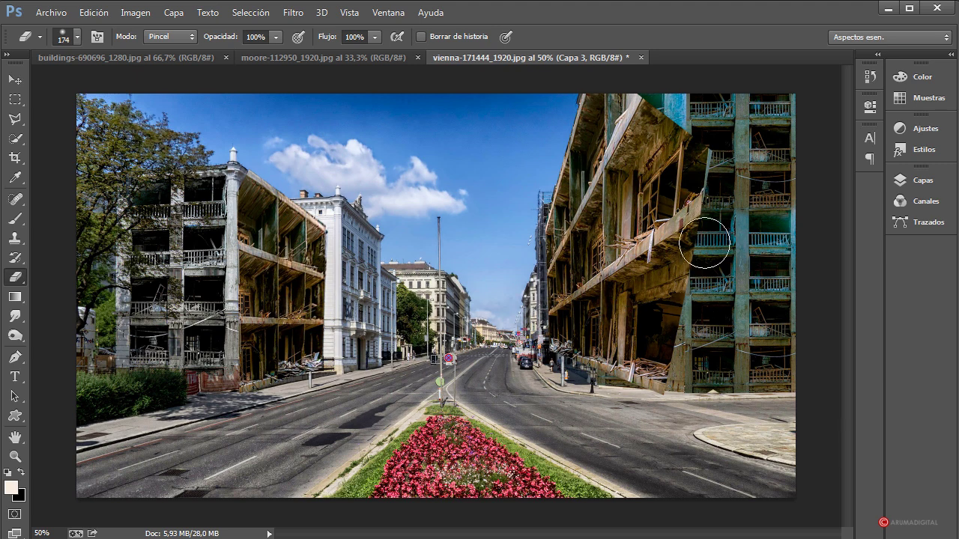
{"action": "mouse_move", "coordinate": [701, 233]}
{"action": "left_mouse_down"}
{"action": "mouse_move", "coordinate": [695, 163]}
{"action": "mouse_move", "coordinate": [677, 164]}
{"action": "mouse_move", "coordinate": [654, 92]}
{"action": "mouse_move", "coordinate": [682, 205]}
{"action": "mouse_move", "coordinate": [662, 158]}
{"action": "mouse_move", "coordinate": [677, 217]}
{"action": "mouse_move", "coordinate": [675, 337]}
{"action": "mouse_move", "coordinate": [670, 296]}
{"action": "left_mouse_up"}
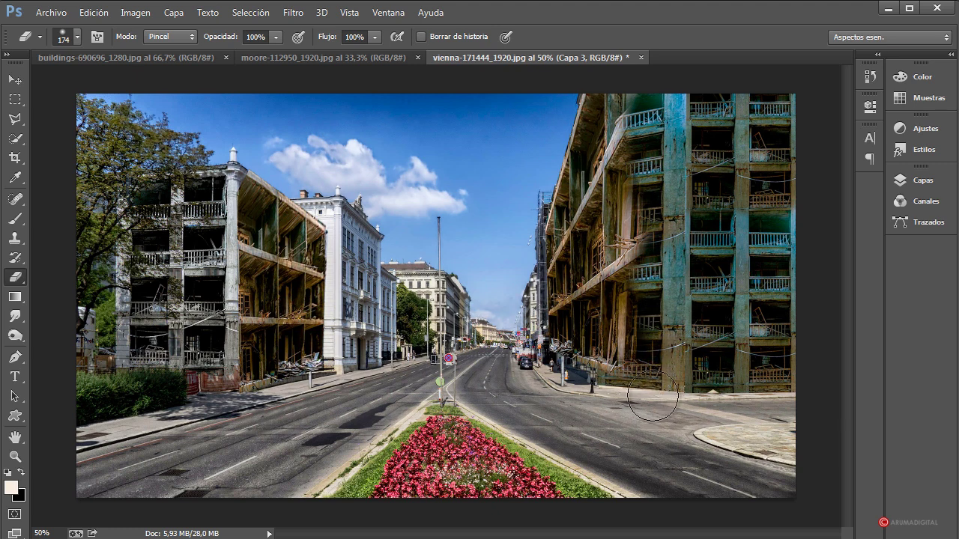
{"action": "left_click_drag", "start_coordinate": [650, 395], "coordinate": [622, 395]}
{"action": "mouse_move", "coordinate": [648, 238]}
{"action": "left_mouse_down"}
{"action": "mouse_move", "coordinate": [644, 255]}
{"action": "mouse_move", "coordinate": [642, 247]}
{"action": "mouse_move", "coordinate": [615, 259]}
{"action": "mouse_move", "coordinate": [629, 249]}
{"action": "mouse_move", "coordinate": [621, 133]}
{"action": "mouse_move", "coordinate": [632, 250]}
{"action": "left_mouse_up"}
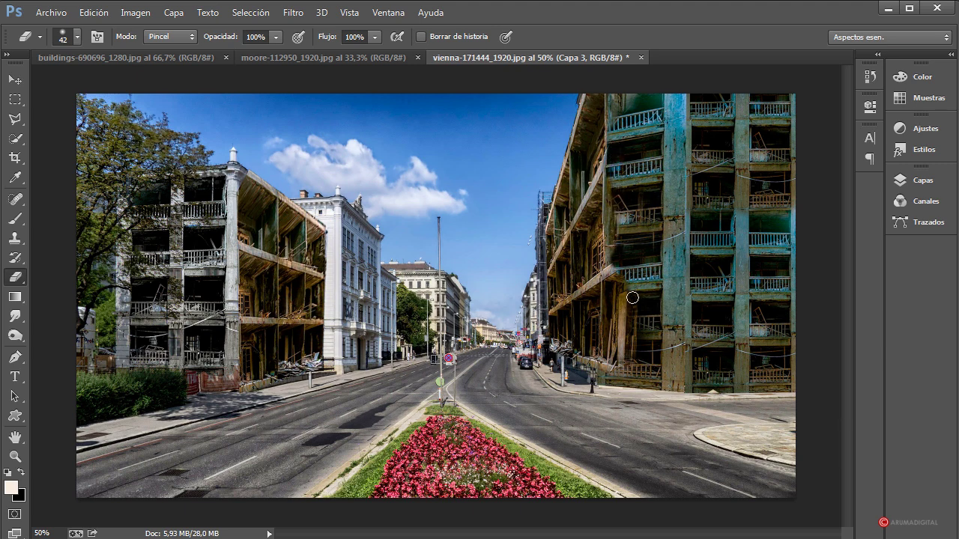
{"action": "mouse_move", "coordinate": [633, 298]}
{"action": "left_mouse_down"}
{"action": "mouse_move", "coordinate": [617, 253]}
{"action": "mouse_move", "coordinate": [610, 274]}
{"action": "mouse_move", "coordinate": [614, 264]}
{"action": "mouse_move", "coordinate": [620, 309]}
{"action": "mouse_move", "coordinate": [629, 273]}
{"action": "mouse_move", "coordinate": [625, 249]}
{"action": "mouse_move", "coordinate": [611, 262]}
{"action": "mouse_move", "coordinate": [613, 201]}
{"action": "mouse_move", "coordinate": [626, 338]}
{"action": "mouse_move", "coordinate": [618, 375]}
{"action": "left_mouse_up"}
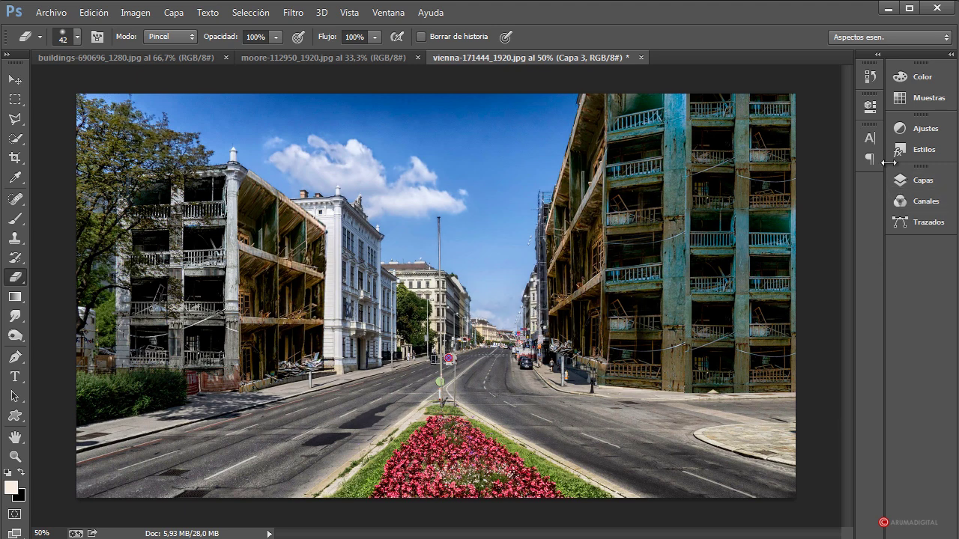
Duplicate the Capa 3 layer and flip the copy horizontally with a free transform.
{"action": "left_click", "coordinate": [921, 180]}
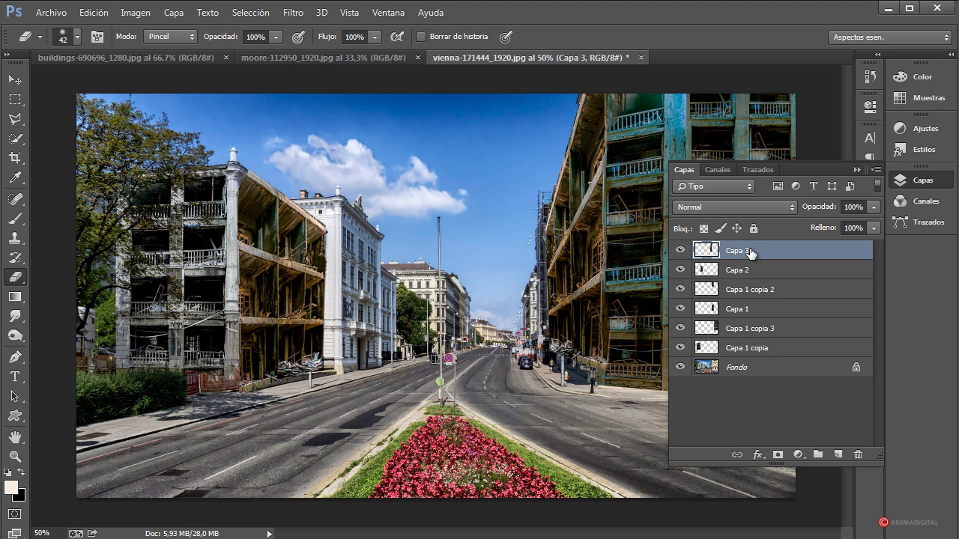
{"action": "left_click_drag", "start_coordinate": [751, 258], "coordinate": [838, 455]}
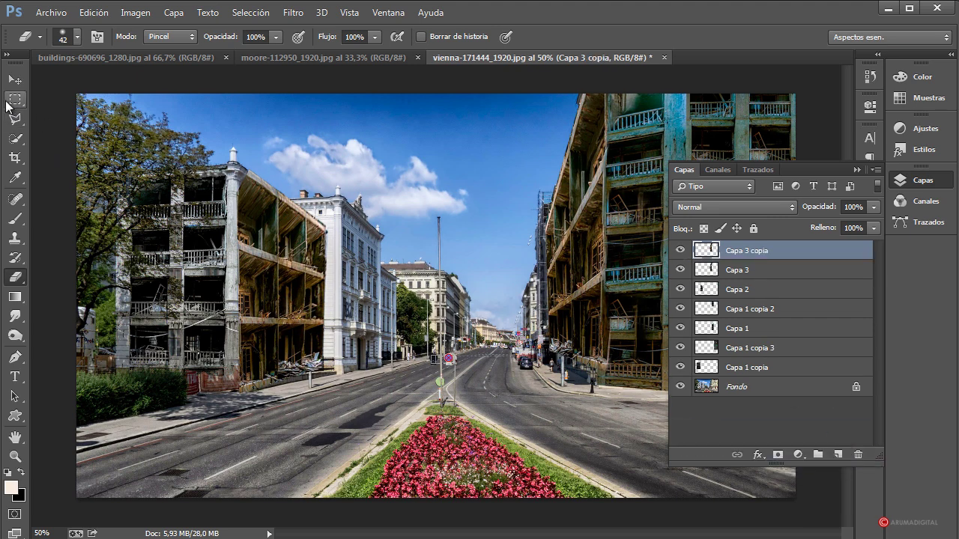
{"action": "left_click", "coordinate": [15, 99]}
{"action": "right_click", "coordinate": [562, 252]}
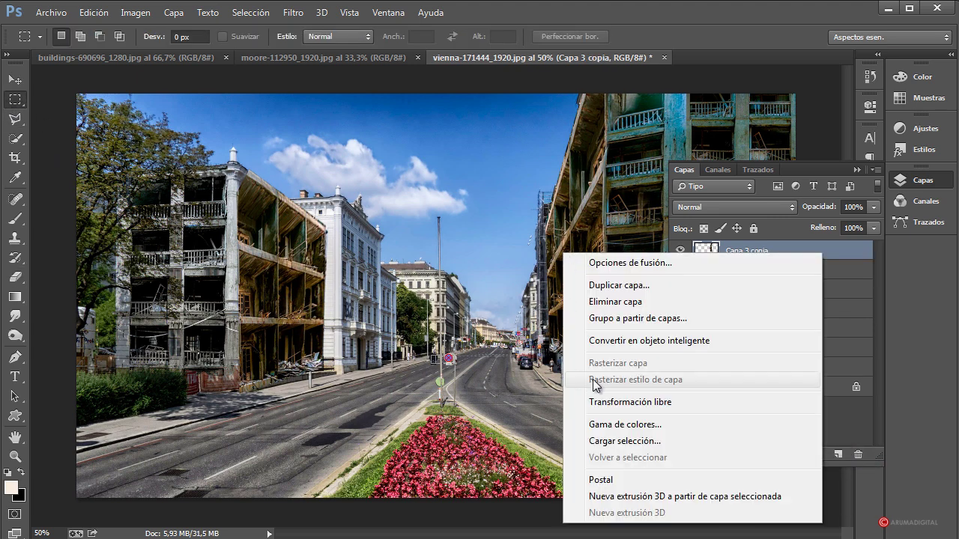
{"action": "left_click", "coordinate": [600, 401]}
{"action": "right_click", "coordinate": [585, 224]}
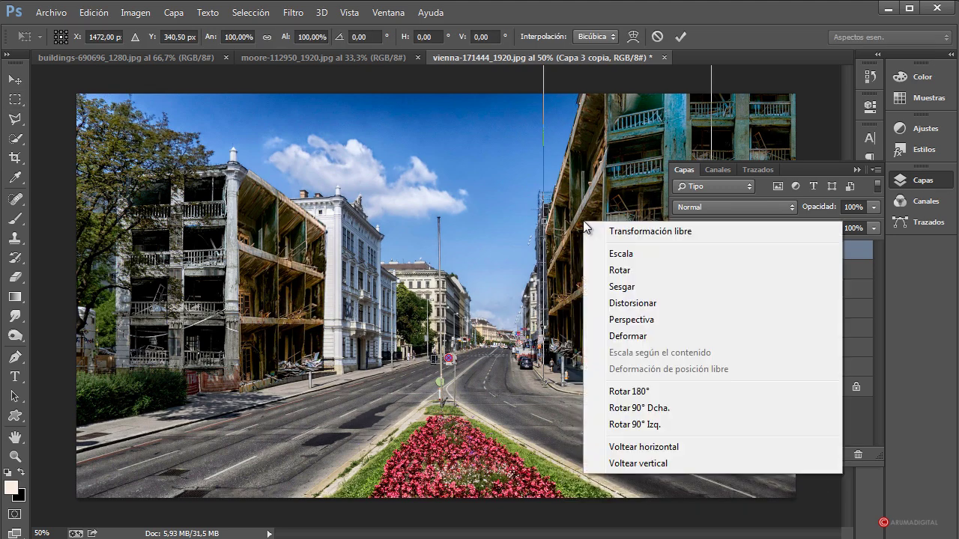
{"action": "left_click", "coordinate": [802, 446]}
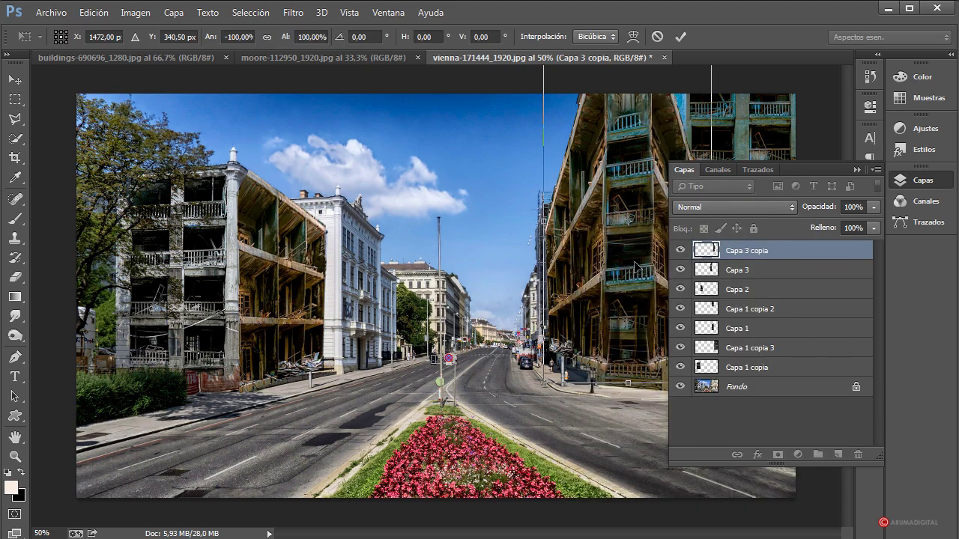
Move the flipped ruin onto the white building across the street and scale it to about 96,89% width and 60,55% height.
{"action": "left_click_drag", "start_coordinate": [636, 268], "coordinate": [337, 271]}
{"action": "left_click_drag", "start_coordinate": [314, 70], "coordinate": [319, 198]}
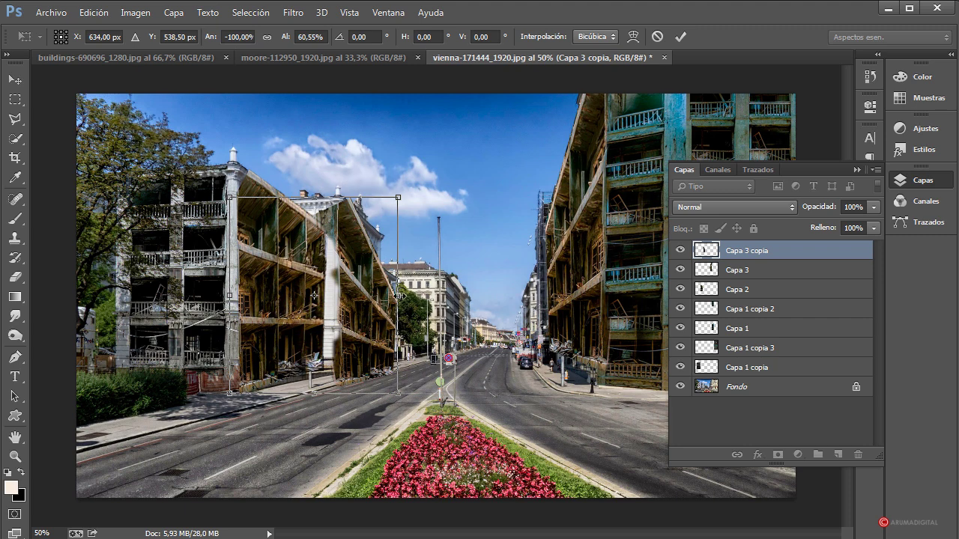
{"action": "left_click_drag", "start_coordinate": [397, 295], "coordinate": [396, 288]}
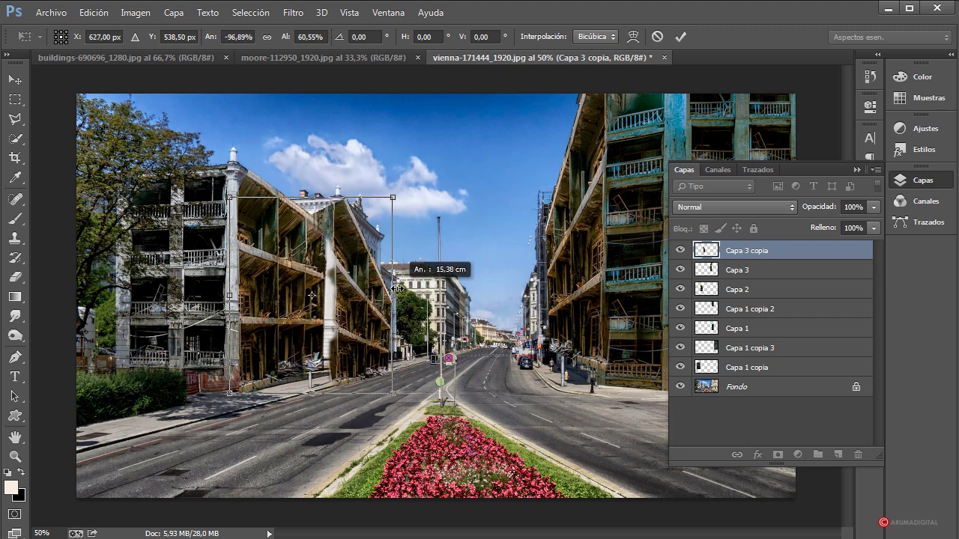
{"action": "mouse_move", "coordinate": [309, 389]}
{"action": "left_mouse_down"}
{"action": "mouse_move", "coordinate": [309, 330]}
{"action": "mouse_move", "coordinate": [310, 390]}
{"action": "left_mouse_up"}
Distort the flipped ruin, raising its far top corner well above the roofline and pulling both near corners inward.
{"action": "right_click", "coordinate": [363, 282]}
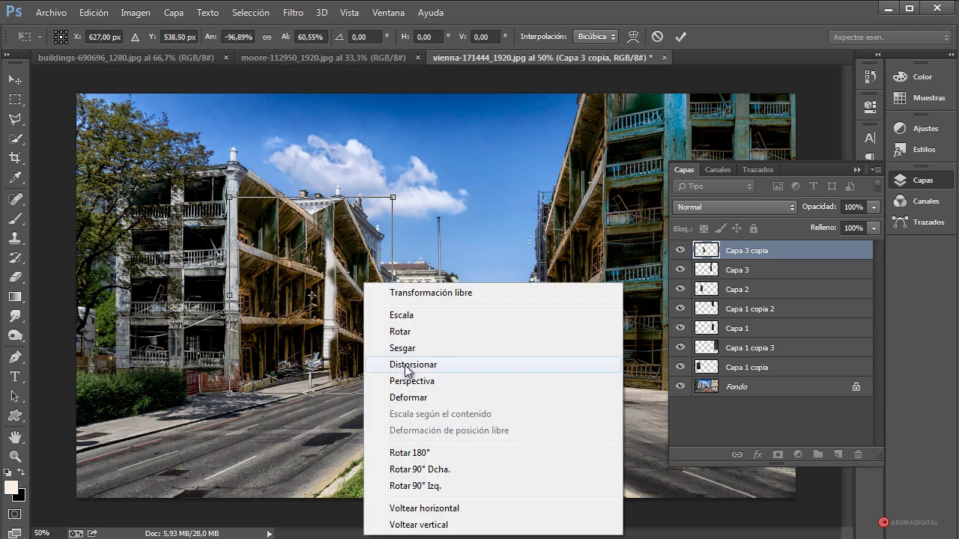
{"action": "left_click", "coordinate": [438, 368]}
{"action": "left_click_drag", "start_coordinate": [392, 197], "coordinate": [389, 172]}
{"action": "left_click_drag", "start_coordinate": [391, 399], "coordinate": [395, 418]}
{"action": "left_click_drag", "start_coordinate": [389, 175], "coordinate": [400, 95]}
{"action": "left_click_drag", "start_coordinate": [395, 417], "coordinate": [403, 392]}
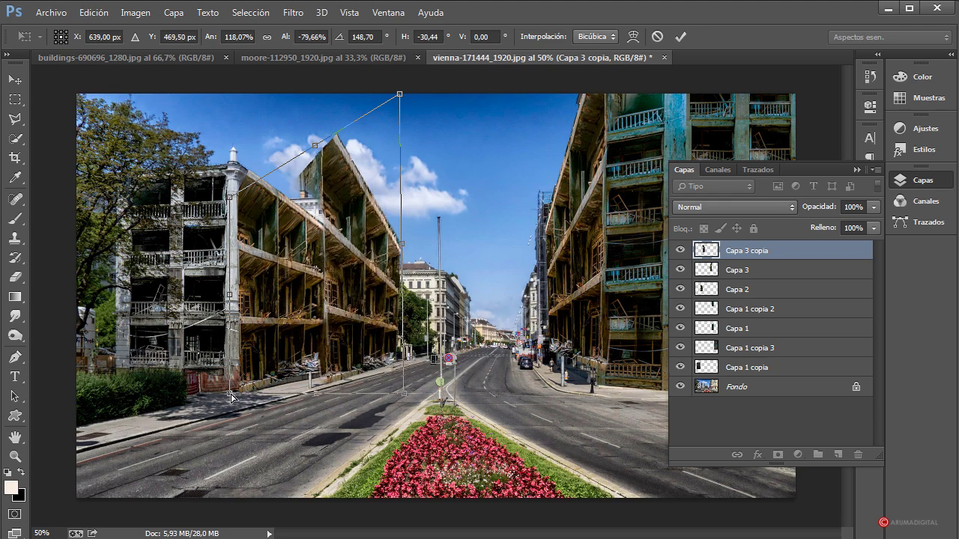
{"action": "left_click_drag", "start_coordinate": [231, 393], "coordinate": [258, 375]}
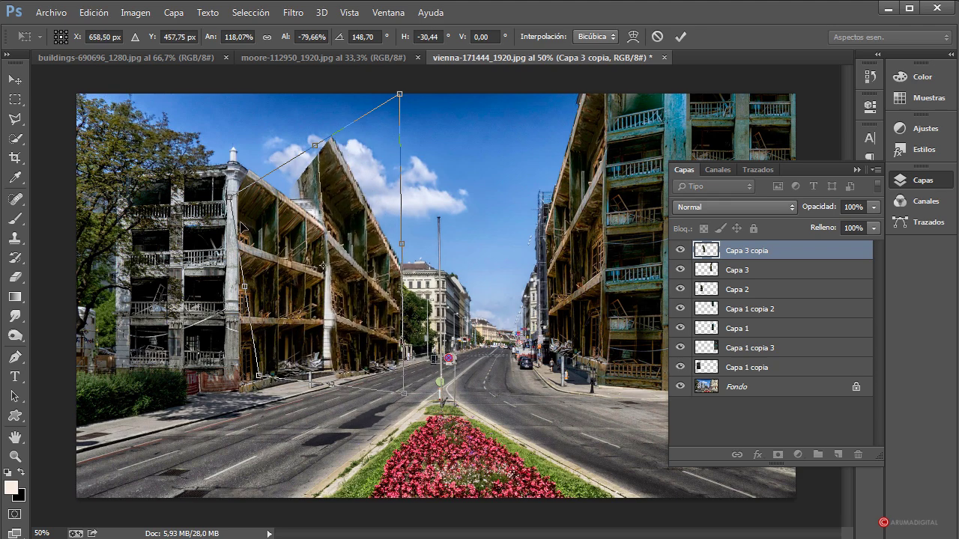
{"action": "left_click_drag", "start_coordinate": [229, 196], "coordinate": [257, 222]}
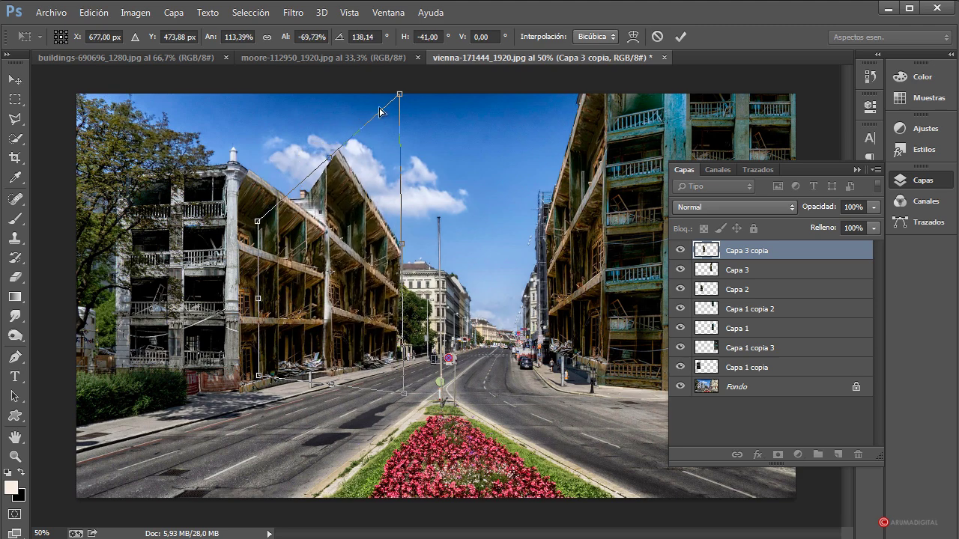
Lower the flipped ruin's far top corner, bring its far bottom corner to the white building's edge, adjust the near corners and apply the transformation.
{"action": "left_click_drag", "start_coordinate": [398, 98], "coordinate": [385, 180]}
{"action": "left_click_drag", "start_coordinate": [258, 377], "coordinate": [254, 363]}
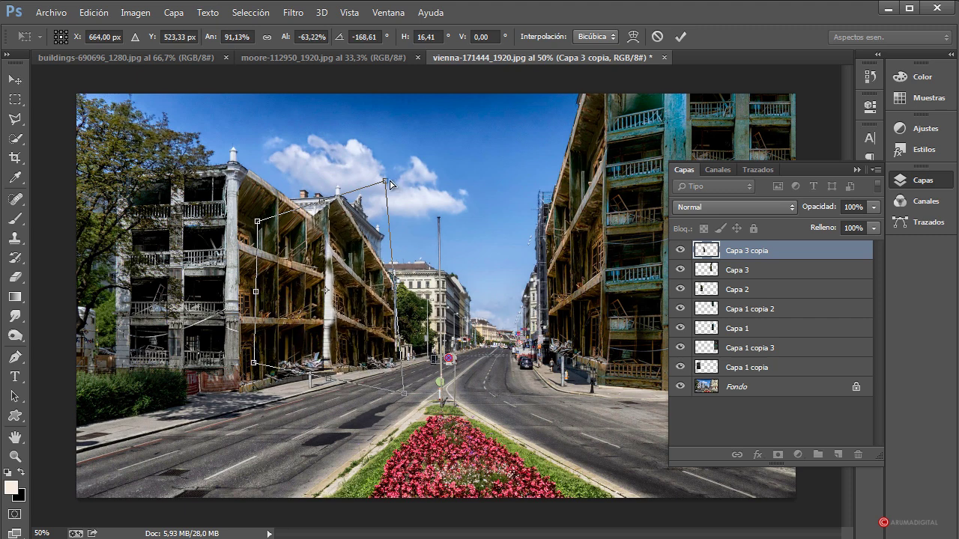
{"action": "left_click_drag", "start_coordinate": [387, 184], "coordinate": [398, 182]}
{"action": "left_click_drag", "start_coordinate": [404, 394], "coordinate": [388, 367]}
{"action": "left_click_drag", "start_coordinate": [392, 183], "coordinate": [382, 169]}
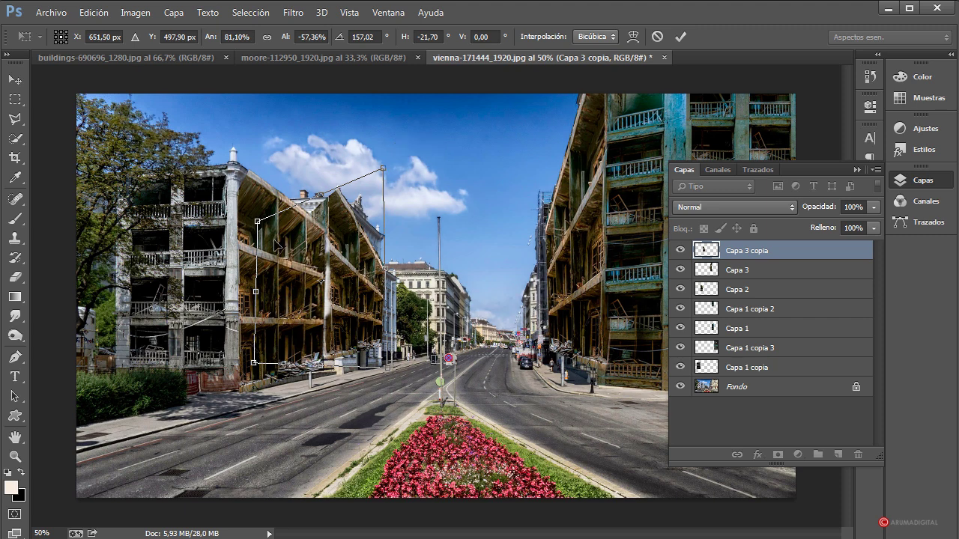
{"action": "left_click_drag", "start_coordinate": [258, 226], "coordinate": [274, 239]}
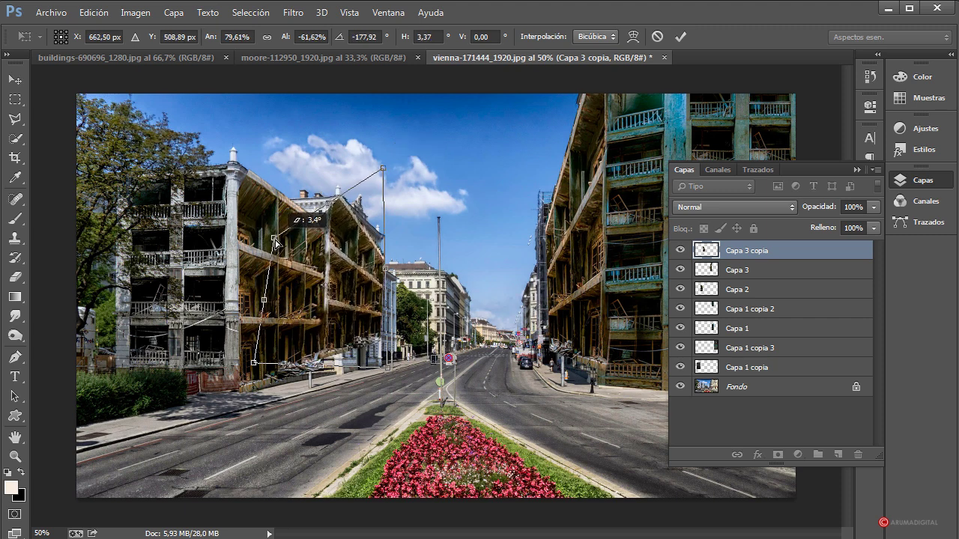
{"action": "left_click_drag", "start_coordinate": [255, 368], "coordinate": [269, 391]}
{"action": "key", "text": "Return"}
Distort Capa 3 copia again, raising its far top corner, lowering its far bottom corner and moving the near corners inward.
{"action": "right_click", "coordinate": [382, 277]}
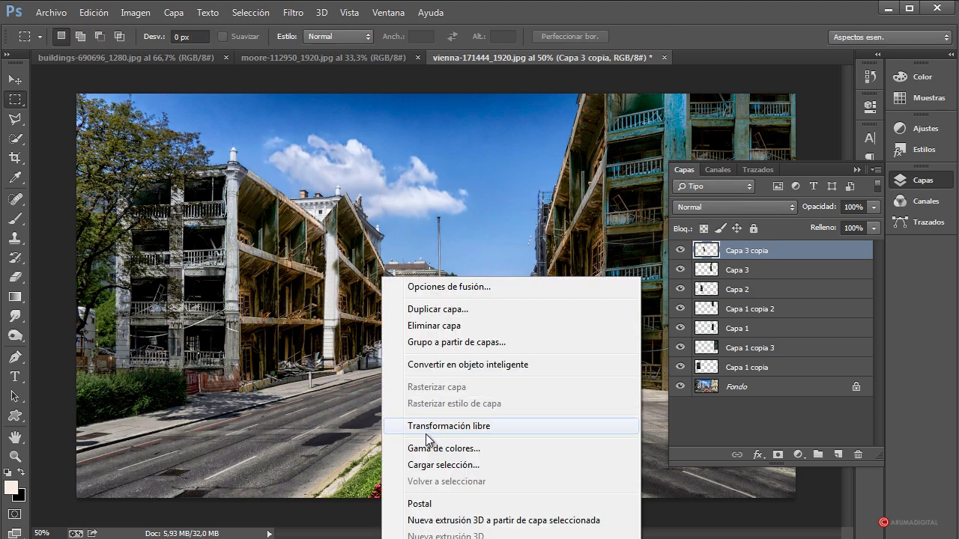
{"action": "left_click", "coordinate": [441, 427]}
{"action": "right_click", "coordinate": [369, 259]}
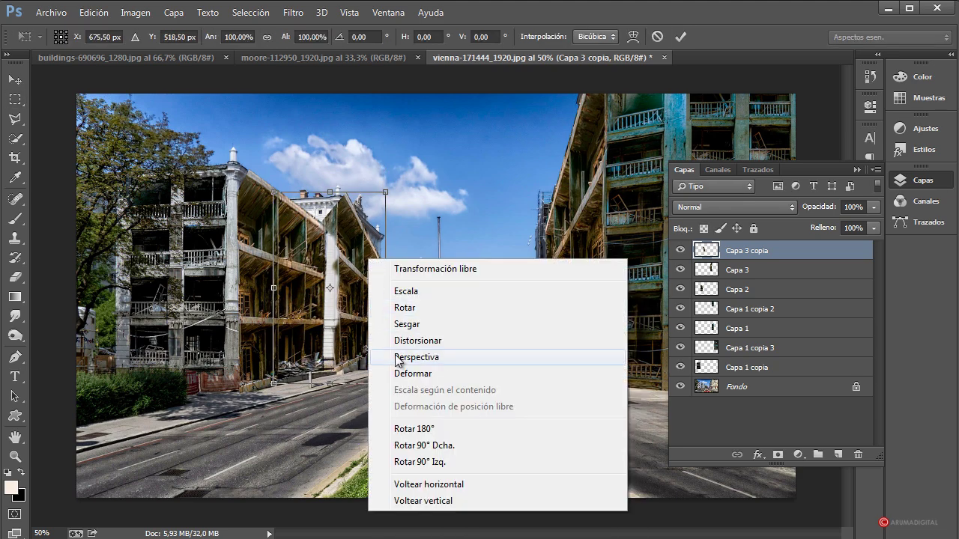
{"action": "left_click", "coordinate": [434, 338]}
{"action": "left_click_drag", "start_coordinate": [385, 195], "coordinate": [388, 141]}
{"action": "left_click_drag", "start_coordinate": [275, 218], "coordinate": [282, 243]}
{"action": "left_click_drag", "start_coordinate": [391, 392], "coordinate": [399, 423]}
{"action": "left_click_drag", "start_coordinate": [274, 388], "coordinate": [291, 374]}
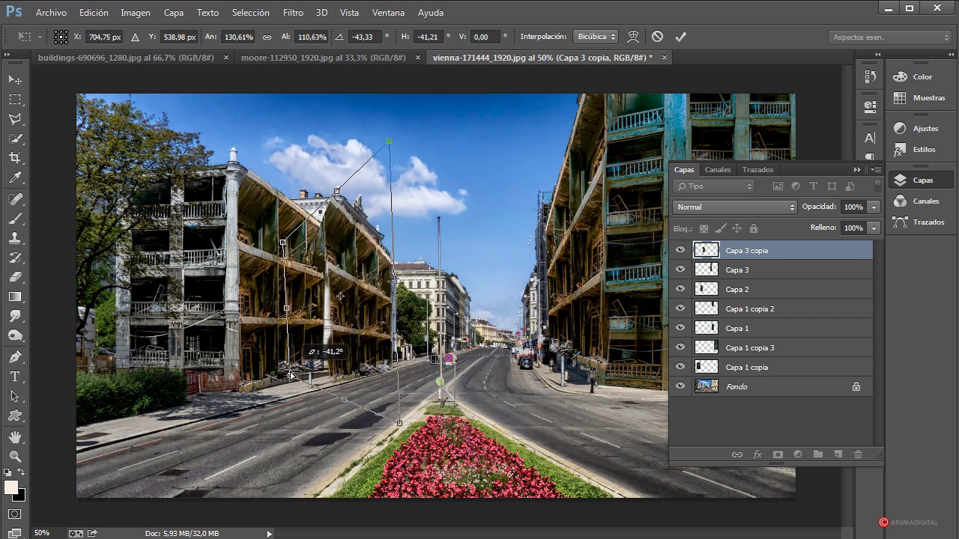
Fine-tune the four corners of Capa 3 copia to follow the white building's side wall and sidewalk, and apply the transformation.
{"action": "left_click_drag", "start_coordinate": [399, 423], "coordinate": [397, 413]}
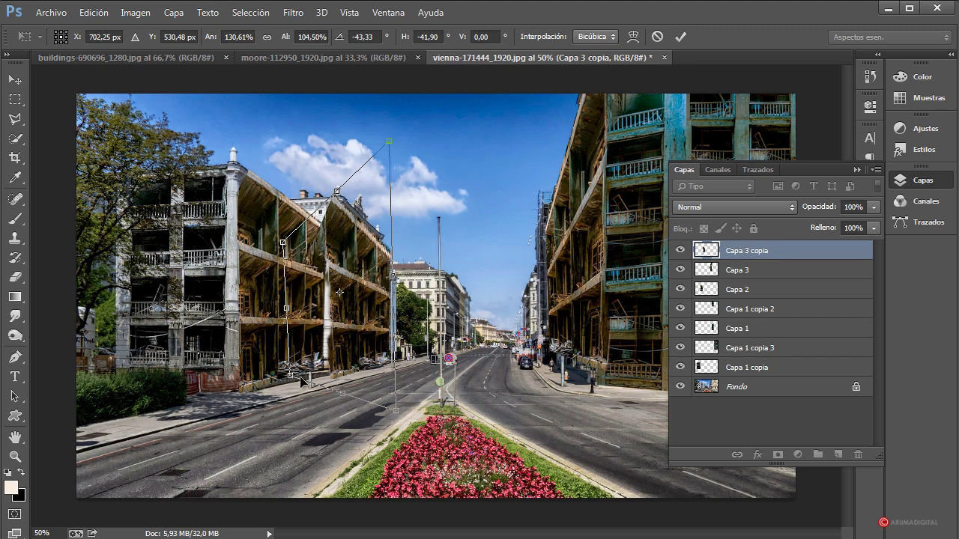
{"action": "left_click_drag", "start_coordinate": [292, 378], "coordinate": [295, 369]}
{"action": "left_click_drag", "start_coordinate": [283, 243], "coordinate": [293, 240]}
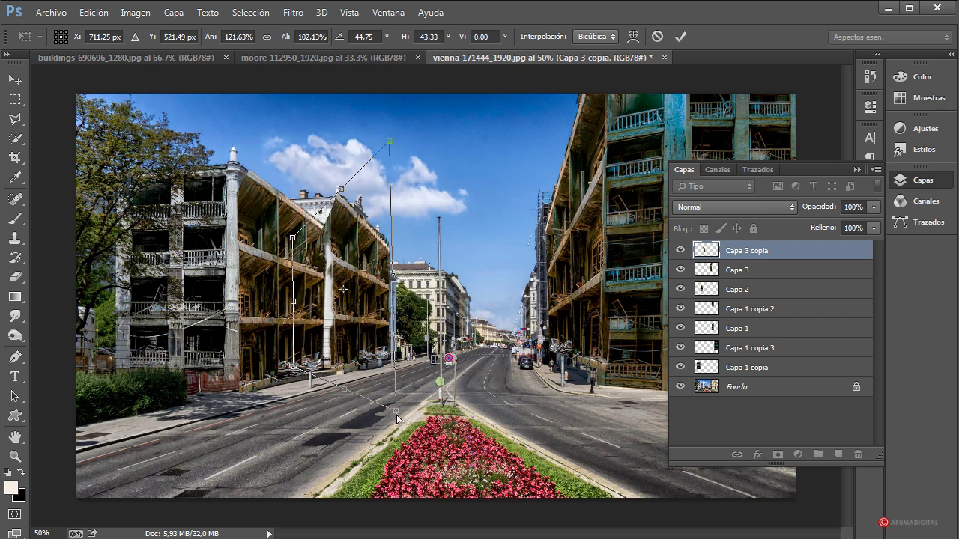
{"action": "left_click_drag", "start_coordinate": [395, 418], "coordinate": [395, 414]}
{"action": "left_click_drag", "start_coordinate": [390, 147], "coordinate": [387, 147]}
{"action": "key", "text": "Return"}
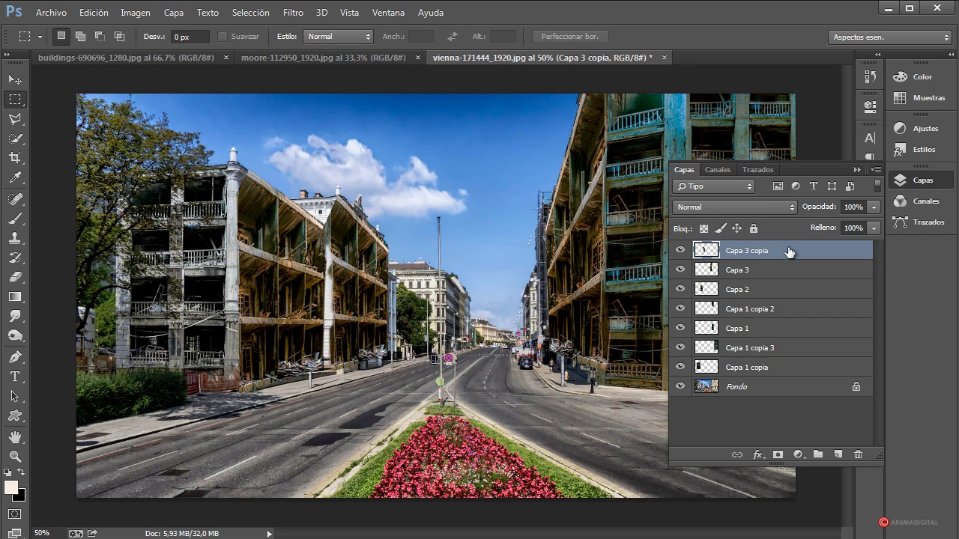
Check which facade Capa 1 copia holds by toggling its visibility, and duplicate that layer.
{"action": "left_click", "coordinate": [755, 349]}
{"action": "left_click", "coordinate": [680, 367]}
{"action": "left_click", "coordinate": [681, 367]}
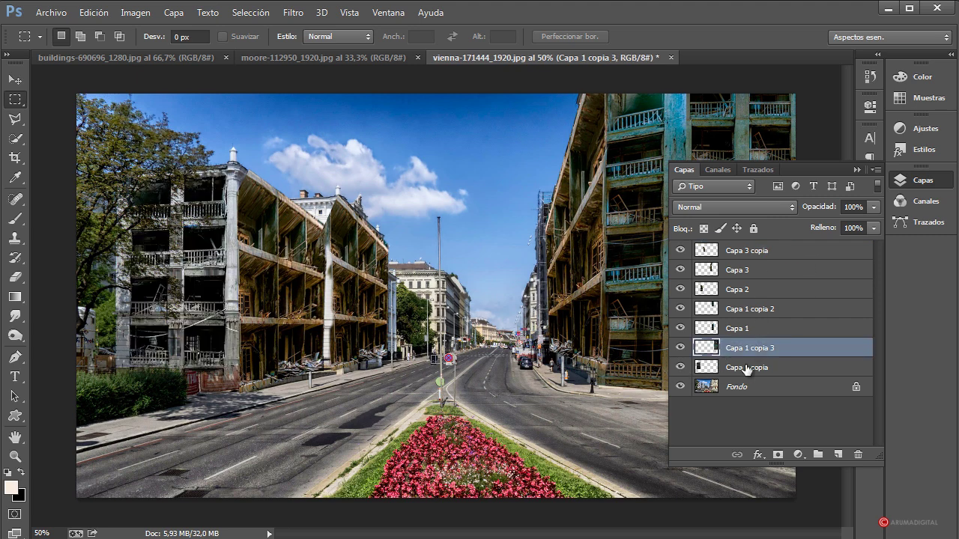
{"action": "left_click", "coordinate": [746, 367]}
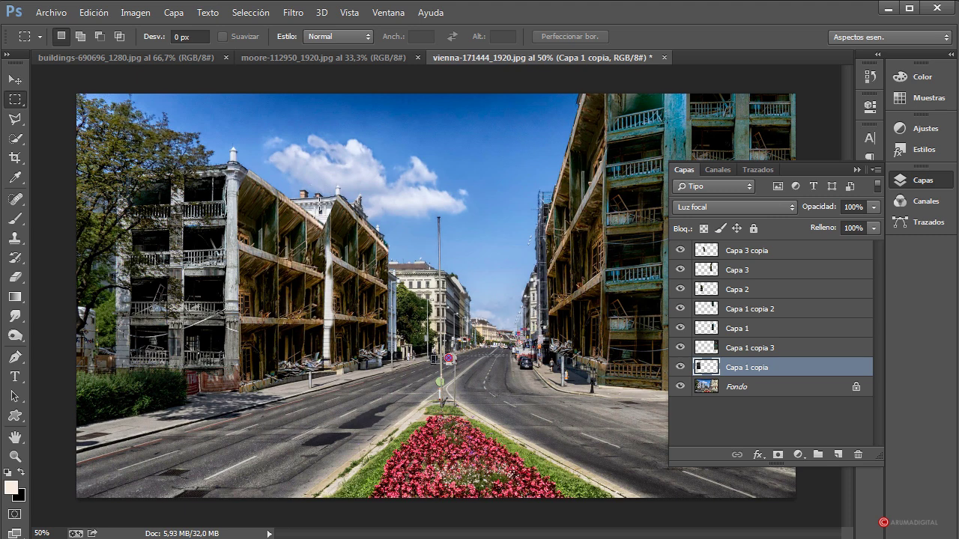
{"action": "left_click_drag", "start_coordinate": [754, 368], "coordinate": [836, 454]}
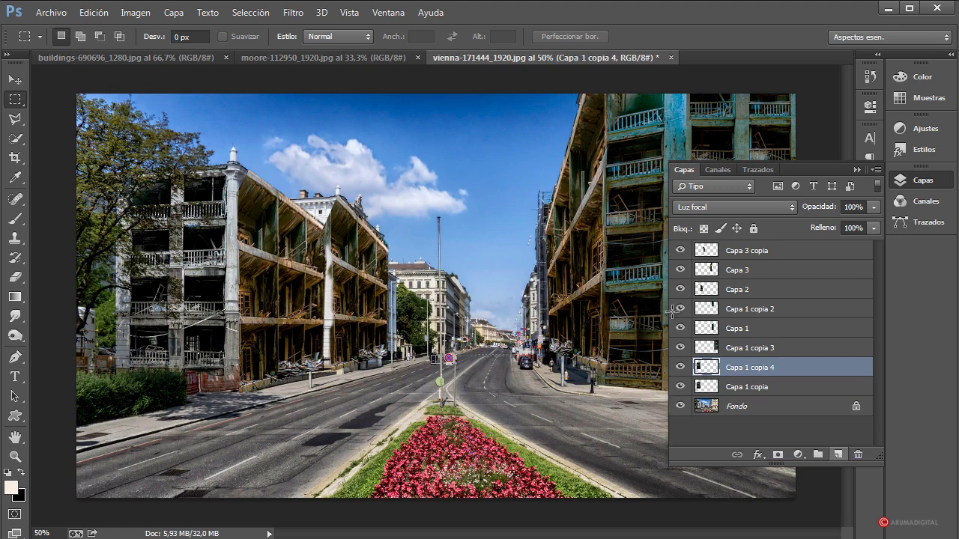
Move the duplicated facade over the white building's front and scale it to about 81,79% width and 88,12% height, applying the transformation.
{"action": "right_click", "coordinate": [208, 227]}
{"action": "left_click", "coordinate": [264, 374]}
{"action": "left_click_drag", "start_coordinate": [259, 296], "coordinate": [325, 300]}
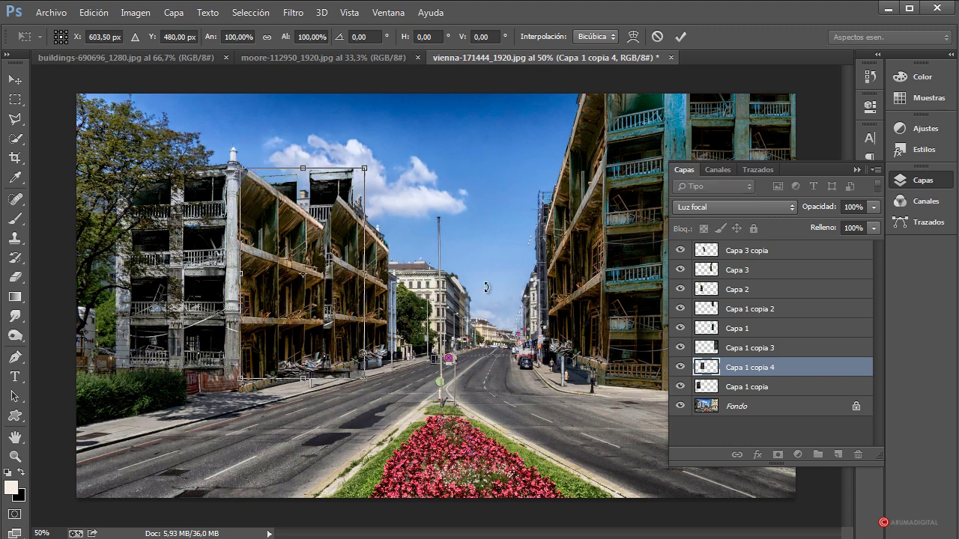
{"action": "left_click_drag", "start_coordinate": [364, 168], "coordinate": [350, 192]}
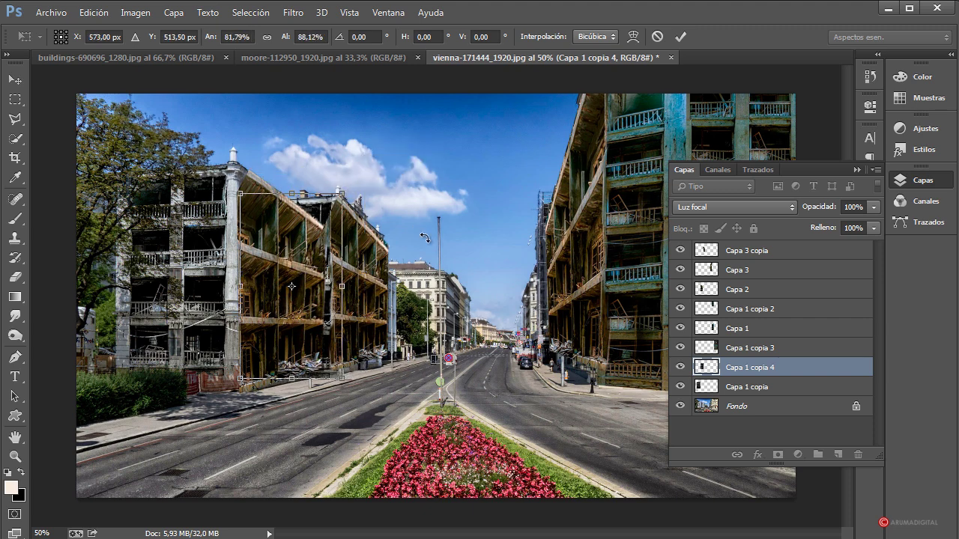
{"action": "key", "text": "Return"}
{"action": "key", "text": "m"}
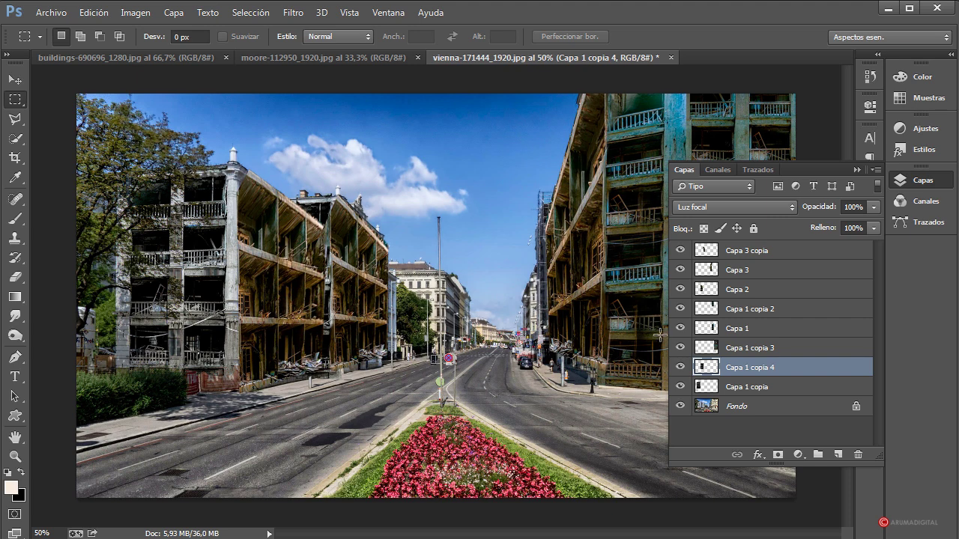
Set the blend mode of Capa 1 copia 4 to Normal and brighten it with Levels, using midtones 1,68 and white input 231.
{"action": "left_click", "coordinate": [752, 207]}
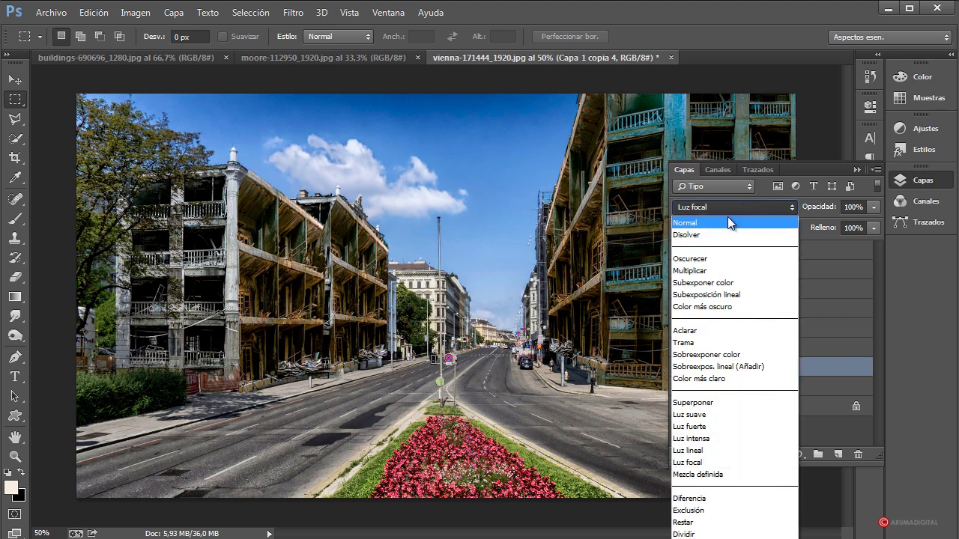
{"action": "left_click", "coordinate": [712, 225]}
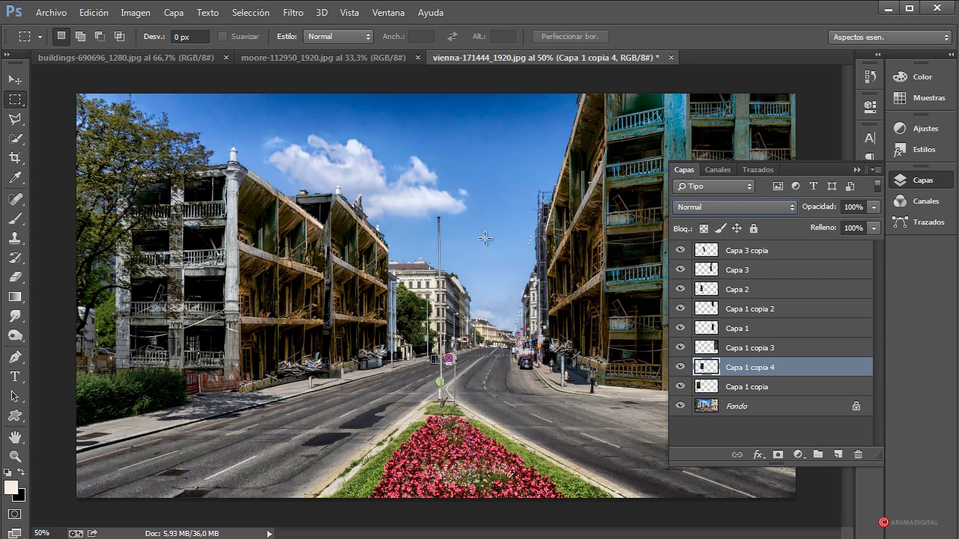
{"action": "left_click", "coordinate": [154, 13]}
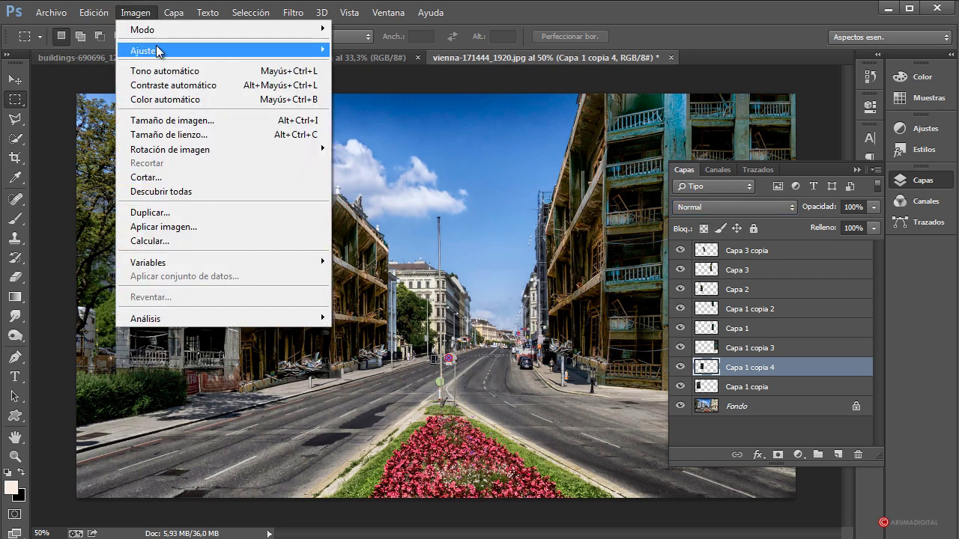
{"action": "mouse_move", "coordinate": [157, 51]}
{"action": "left_click", "coordinate": [378, 74]}
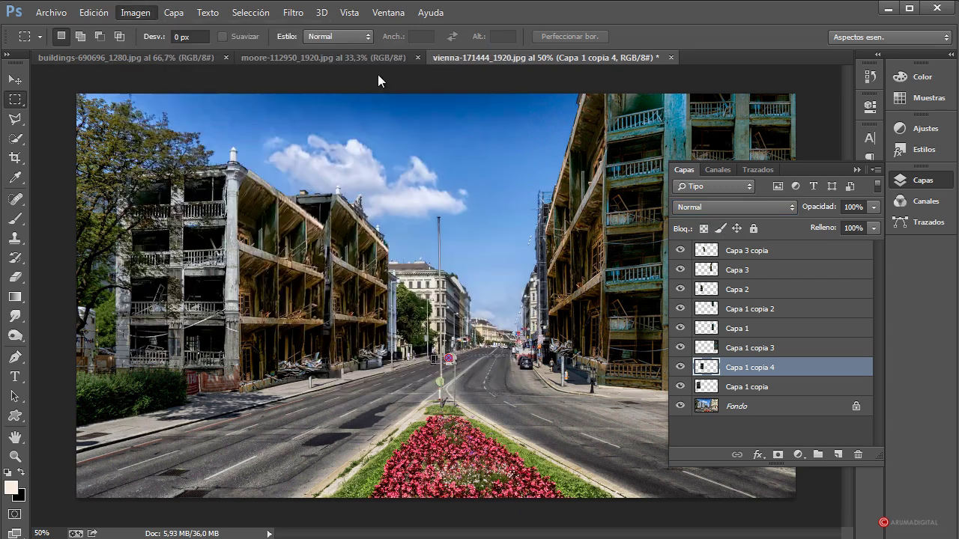
{"action": "key", "text": "ctrl+l"}
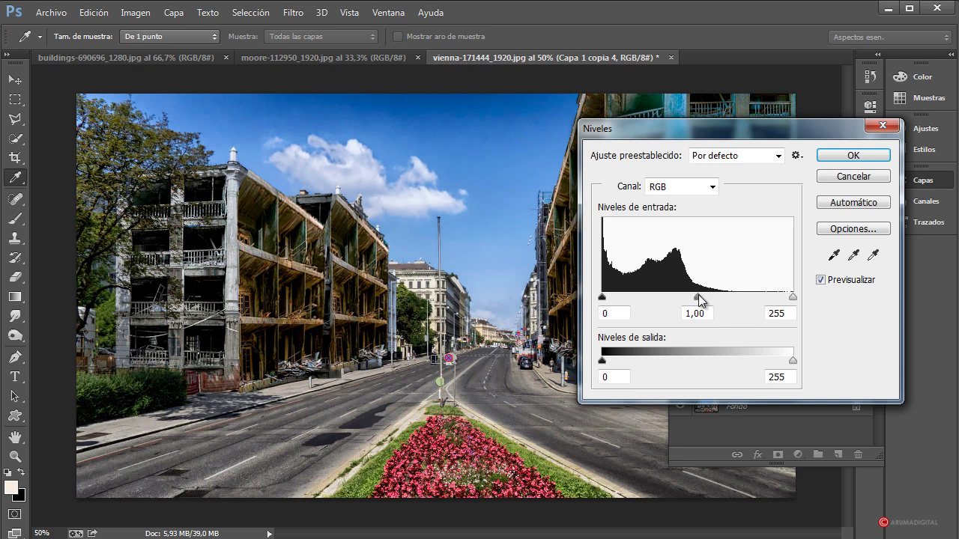
{"action": "left_click_drag", "start_coordinate": [698, 295], "coordinate": [661, 286]}
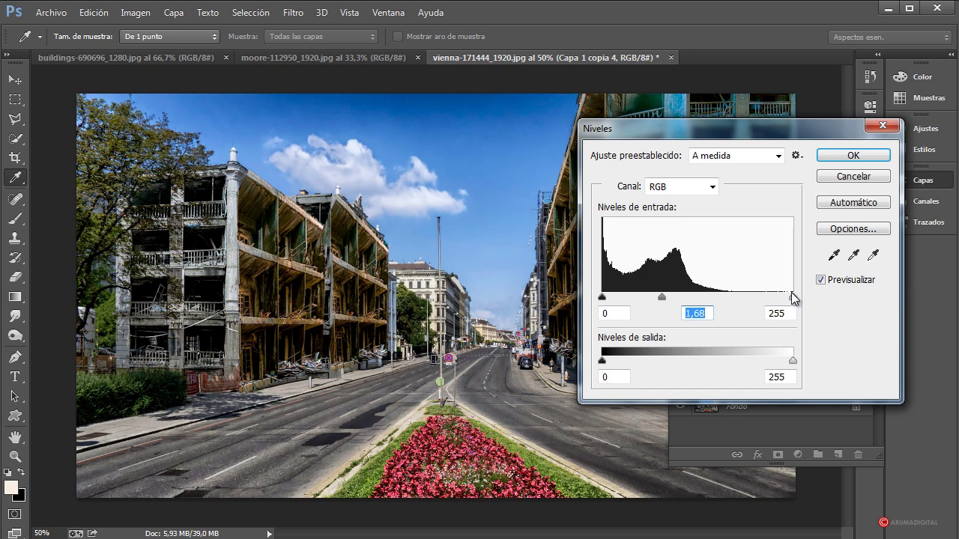
{"action": "left_click_drag", "start_coordinate": [792, 295], "coordinate": [774, 297]}
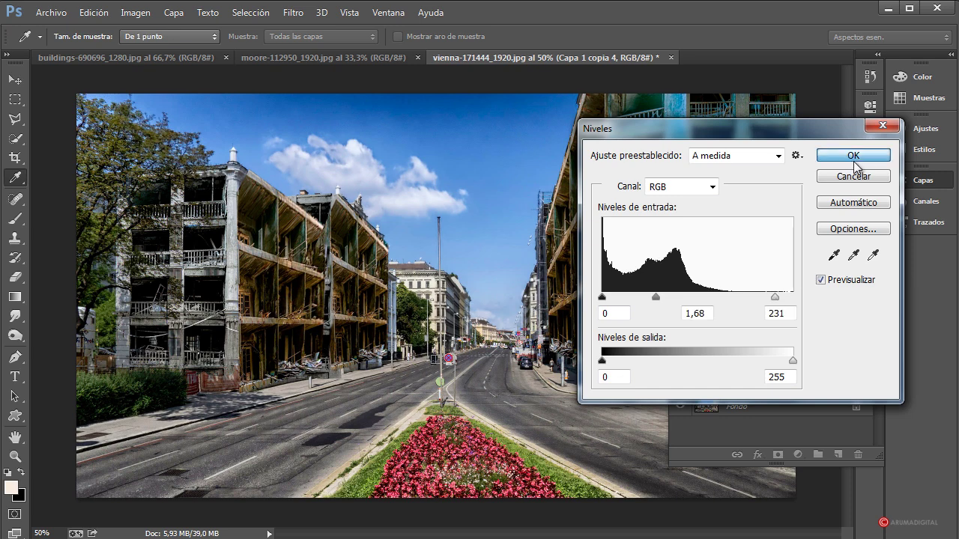
{"action": "left_click", "coordinate": [854, 157]}
{"action": "key", "text": "m"}
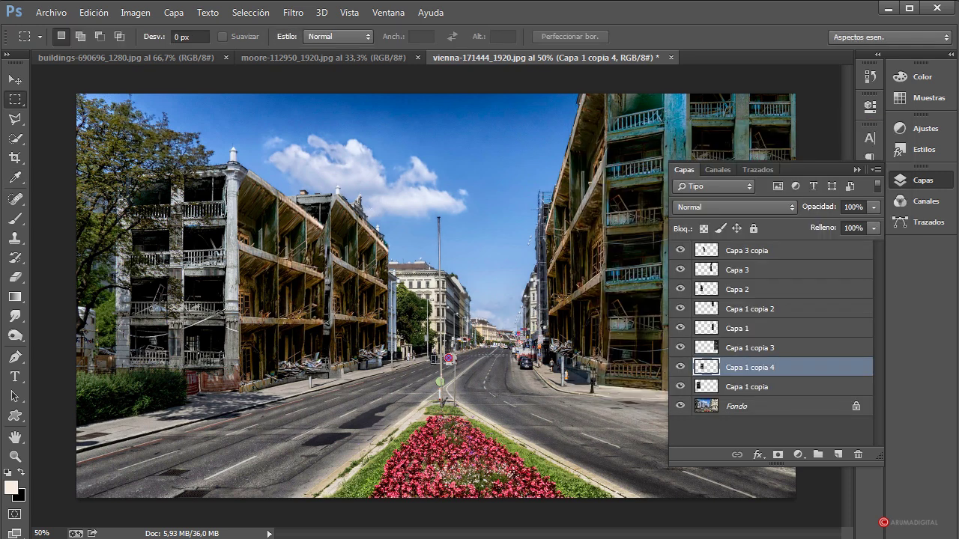
{"action": "left_click_drag", "start_coordinate": [285, 165], "coordinate": [332, 418]}
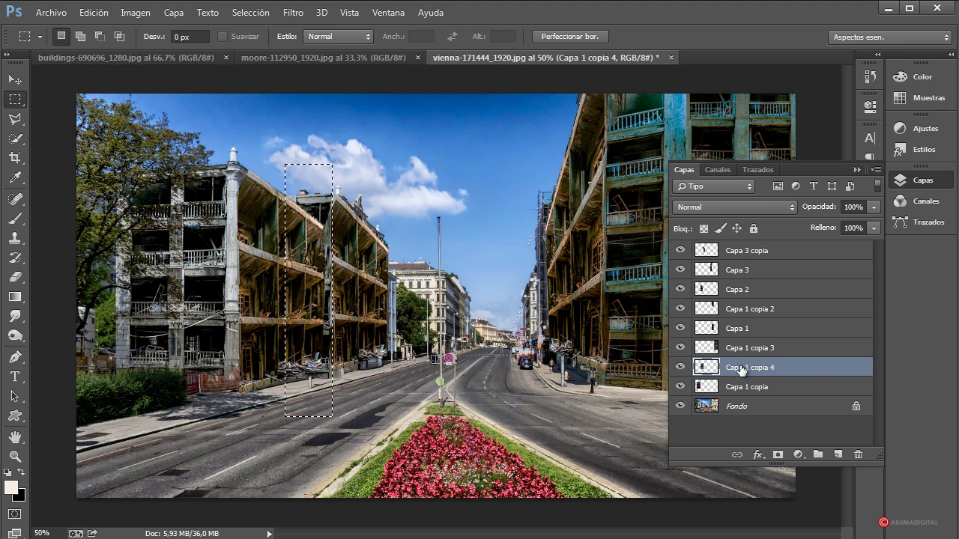
{"action": "left_click", "coordinate": [750, 251]}
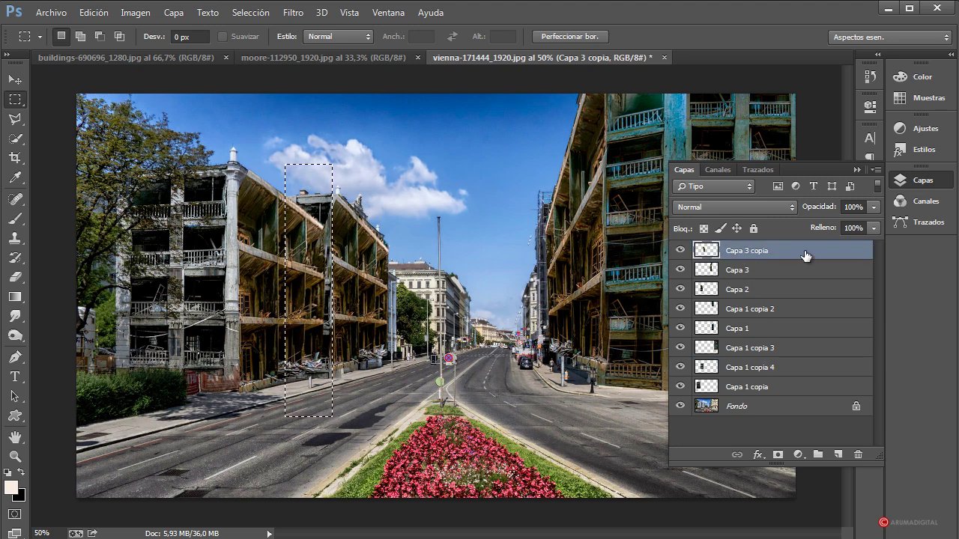
{"action": "left_click", "coordinate": [465, 364]}
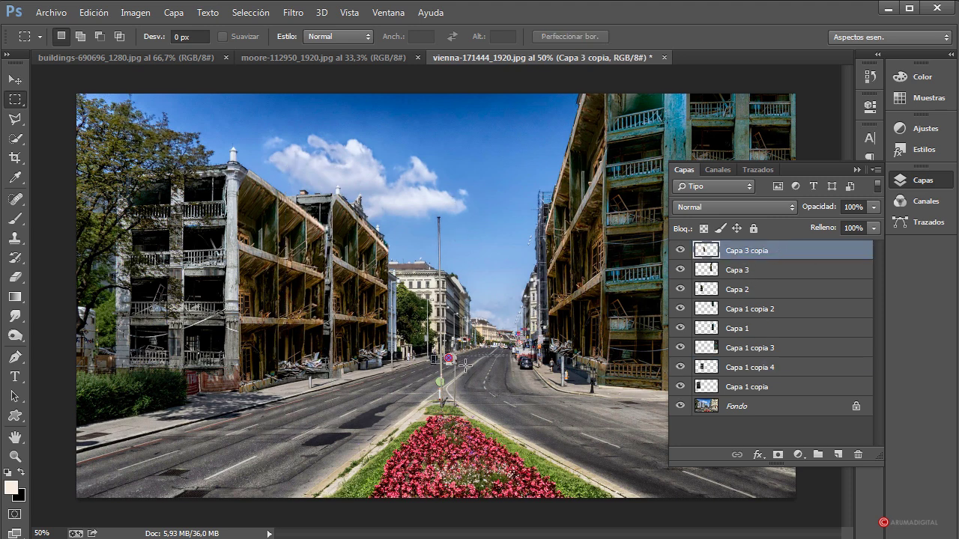
{"action": "left_click", "coordinate": [744, 291]}
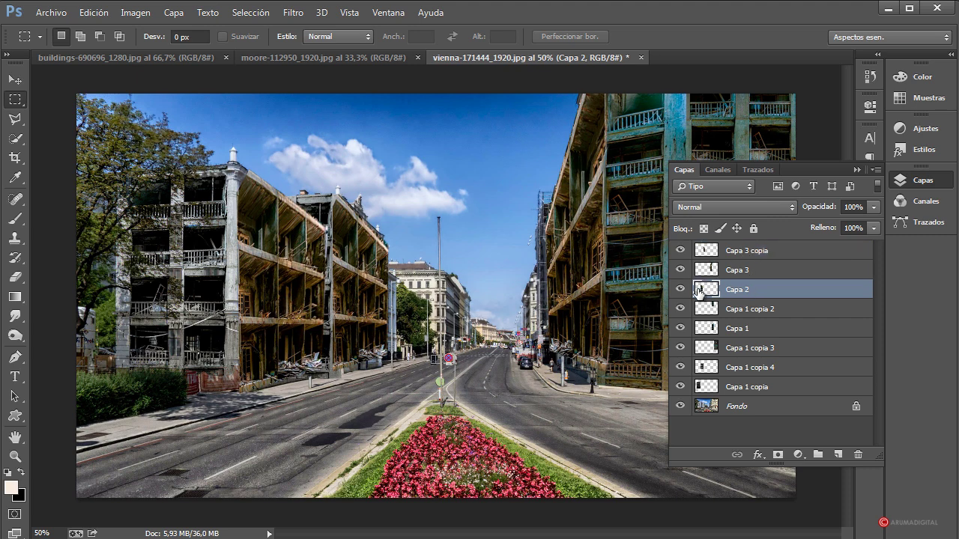
{"action": "left_click", "coordinate": [680, 289]}
{"action": "left_click", "coordinate": [680, 289]}
{"action": "left_click_drag", "start_coordinate": [359, 184], "coordinate": [323, 404]}
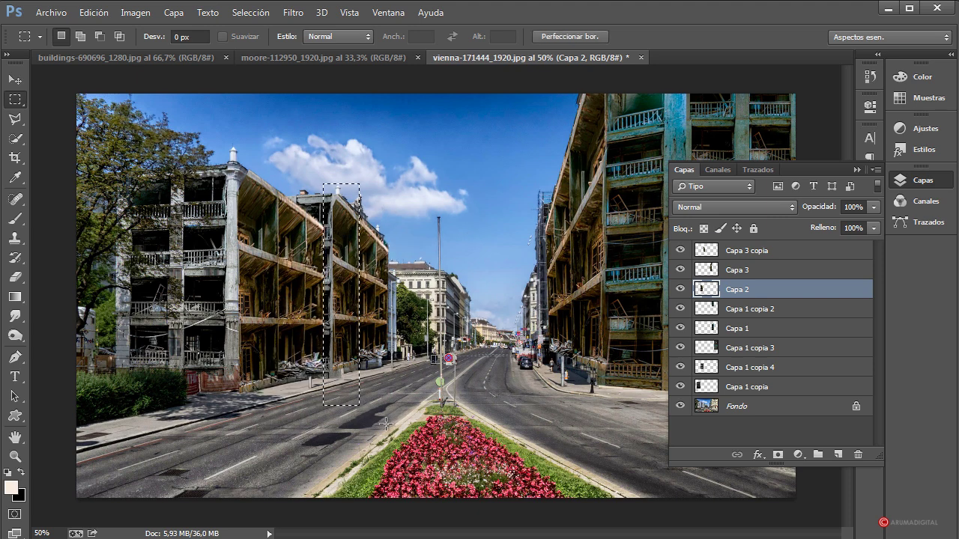
{"action": "left_click", "coordinate": [489, 403]}
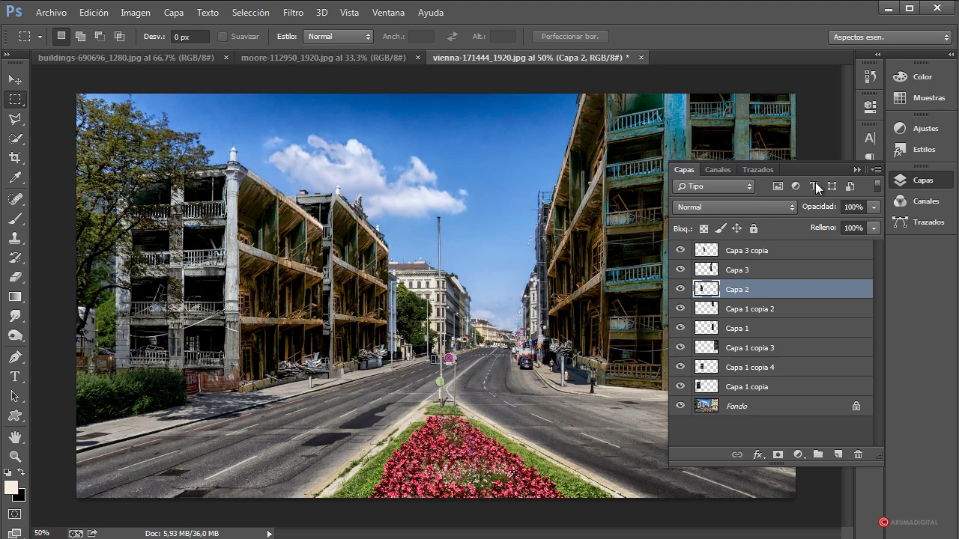
Copy the rubble photo from moore-112950_1920.jpg over the whole Vienna street image and place its layer directly above Fondo.
{"action": "left_click", "coordinate": [857, 170]}
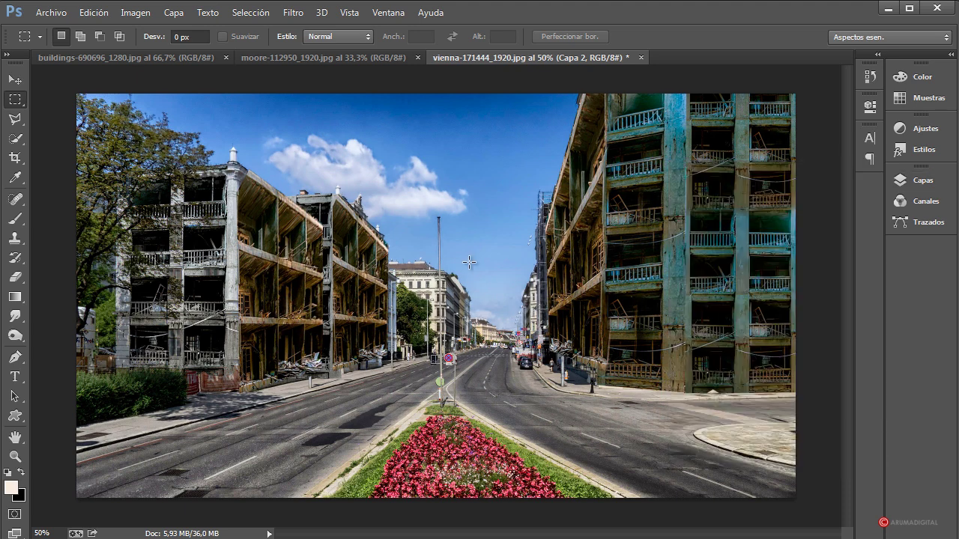
{"action": "left_click", "coordinate": [282, 57]}
{"action": "left_click", "coordinate": [429, 59]}
{"action": "left_click", "coordinate": [271, 56]}
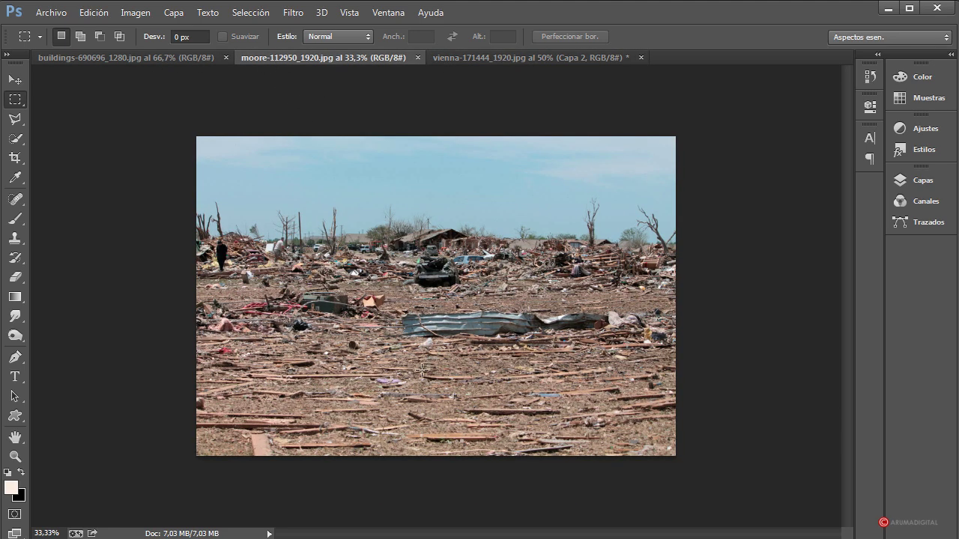
{"action": "left_click", "coordinate": [15, 79]}
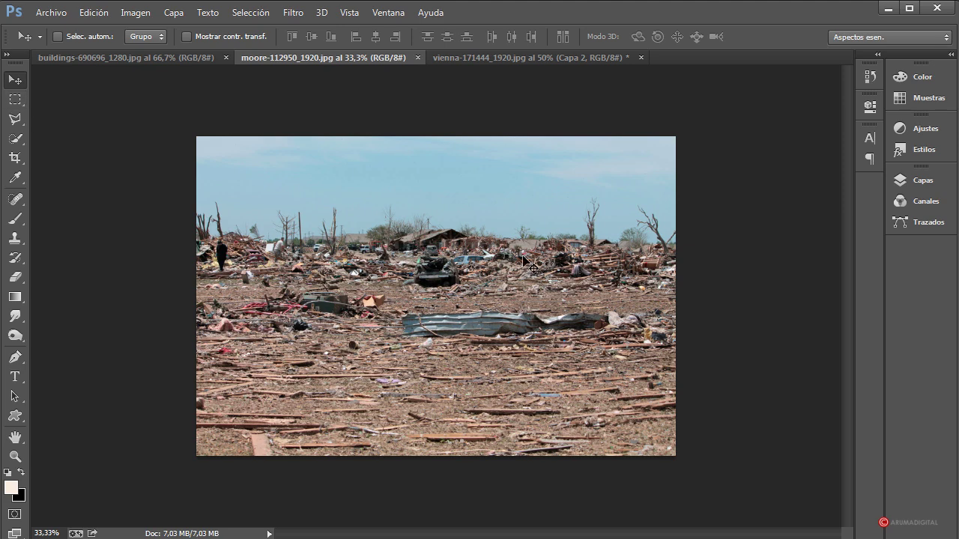
{"action": "left_click_drag", "start_coordinate": [462, 283], "coordinate": [516, 108]}
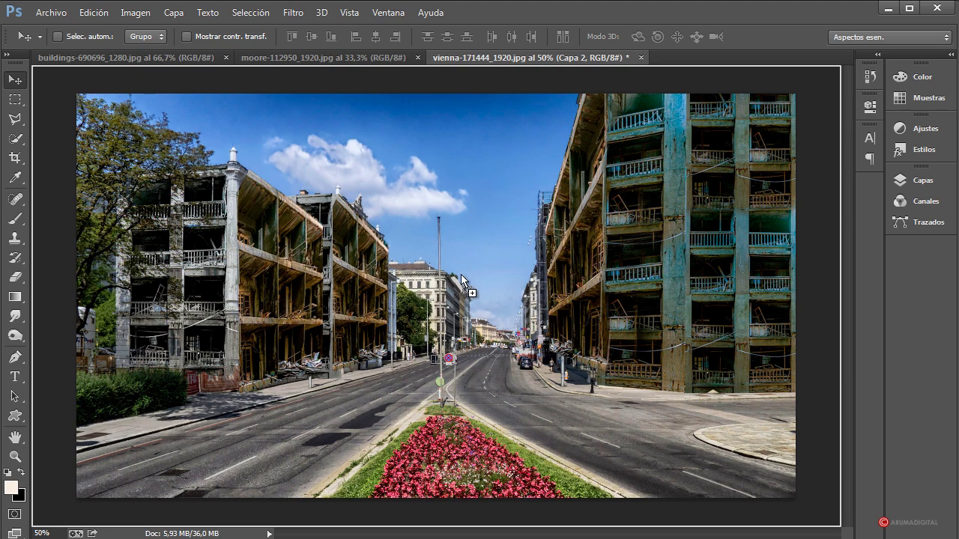
{"action": "left_click_drag", "start_coordinate": [460, 274], "coordinate": [481, 235]}
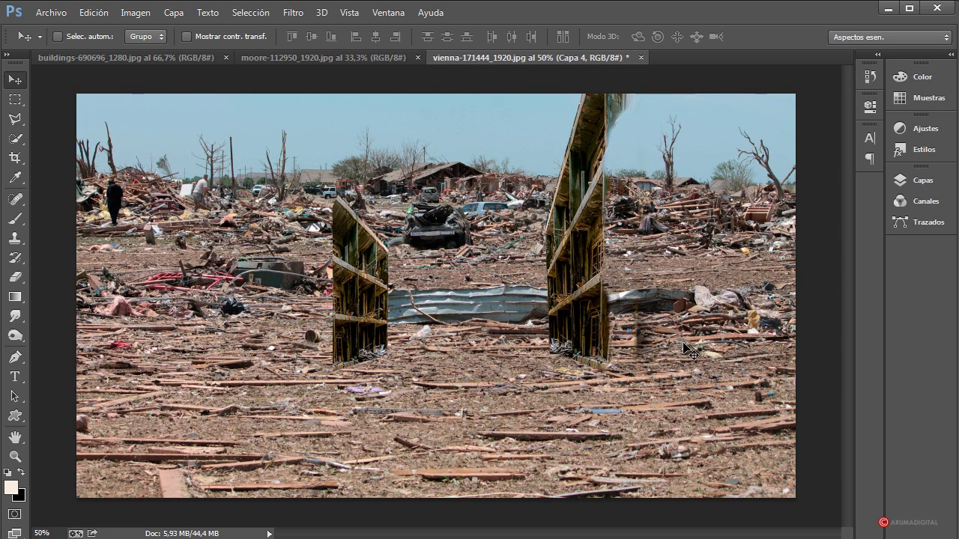
{"action": "left_click", "coordinate": [907, 181]}
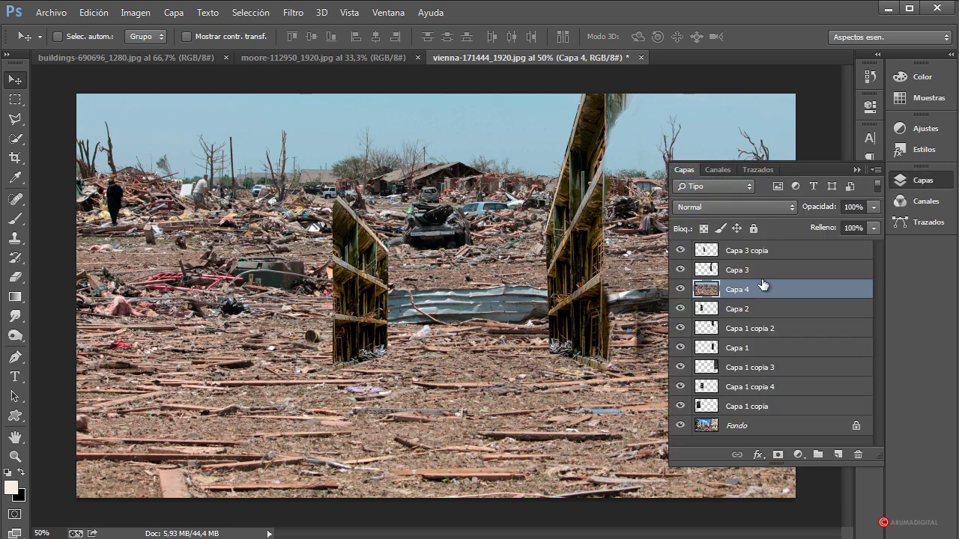
{"action": "left_click_drag", "start_coordinate": [762, 281], "coordinate": [769, 413]}
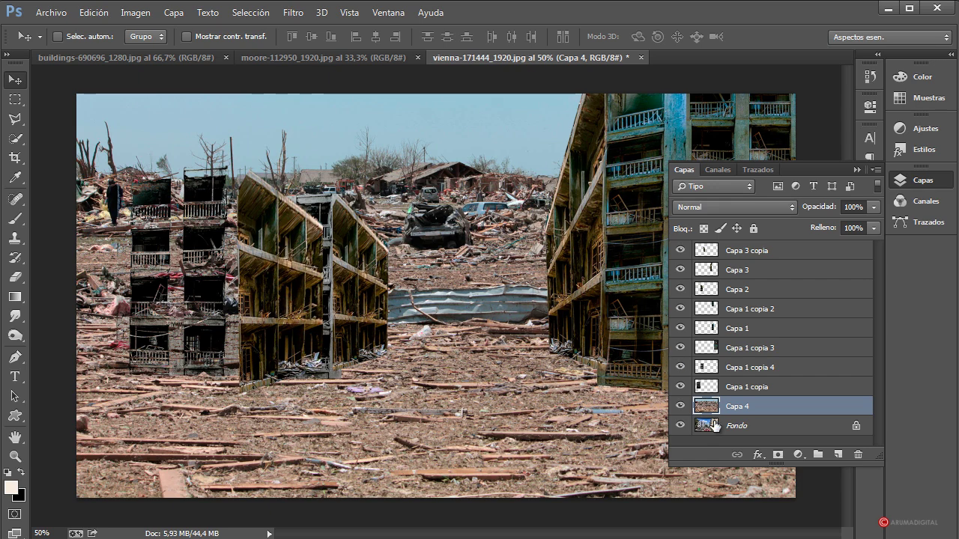
Convert the Fondo background into a regular layer named Capa 0 and move it to the top of the layer stack.
{"action": "double_click", "coordinate": [759, 426]}
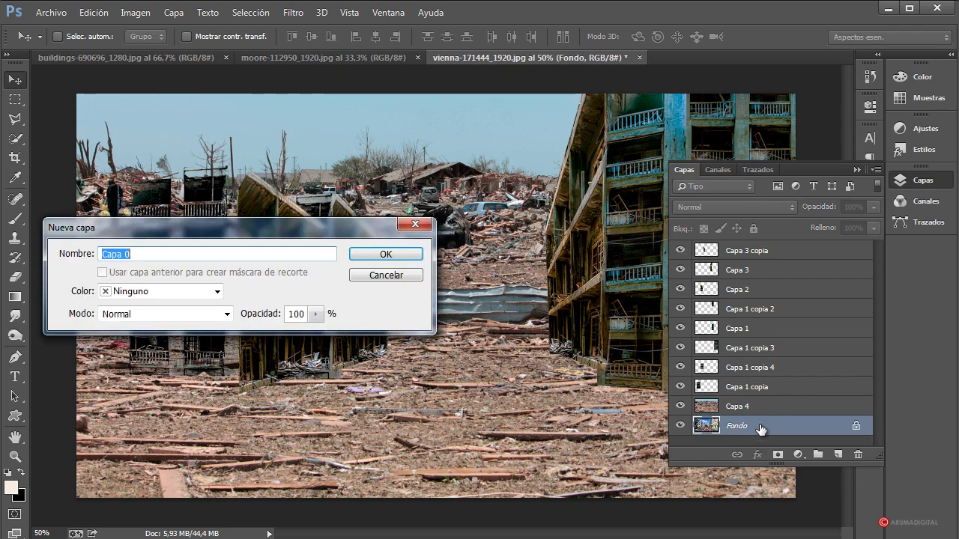
{"action": "left_click", "coordinate": [376, 258]}
{"action": "left_click_drag", "start_coordinate": [783, 427], "coordinate": [786, 247]}
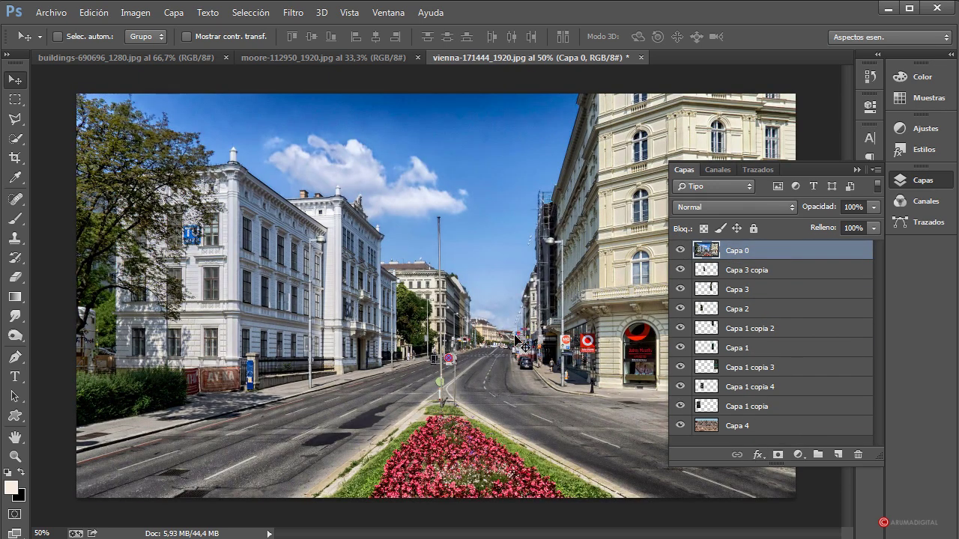
Select the road, sidewalks and central flower bed on Capa 0 with the Quick Selection tool.
{"action": "left_click", "coordinate": [18, 141]}
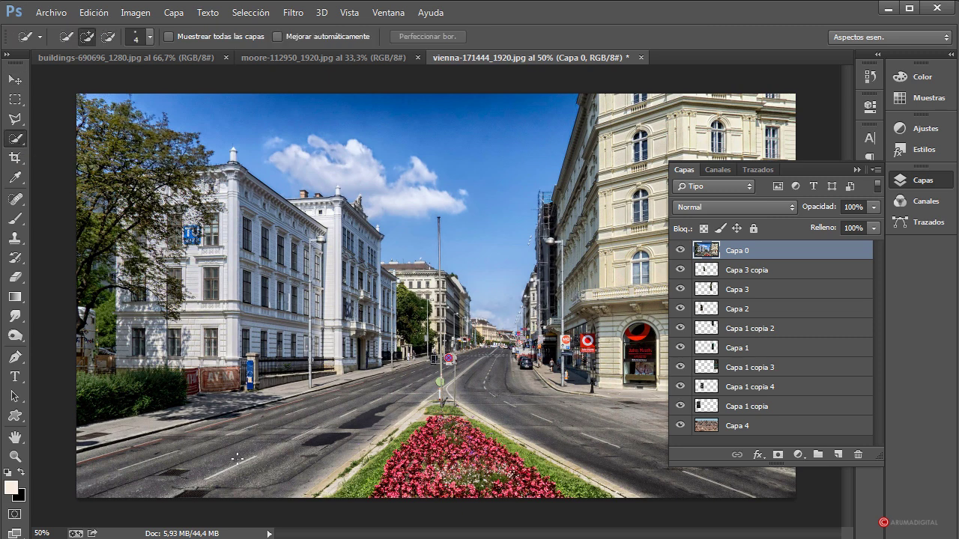
{"action": "mouse_move", "coordinate": [92, 474]}
{"action": "left_mouse_down"}
{"action": "mouse_move", "coordinate": [117, 459]}
{"action": "mouse_move", "coordinate": [122, 438]}
{"action": "mouse_move", "coordinate": [333, 372]}
{"action": "mouse_move", "coordinate": [425, 356]}
{"action": "mouse_move", "coordinate": [503, 379]}
{"action": "mouse_move", "coordinate": [525, 417]}
{"action": "mouse_move", "coordinate": [553, 416]}
{"action": "mouse_move", "coordinate": [543, 403]}
{"action": "mouse_move", "coordinate": [577, 405]}
{"action": "mouse_move", "coordinate": [585, 391]}
{"action": "mouse_move", "coordinate": [650, 406]}
{"action": "left_mouse_up"}
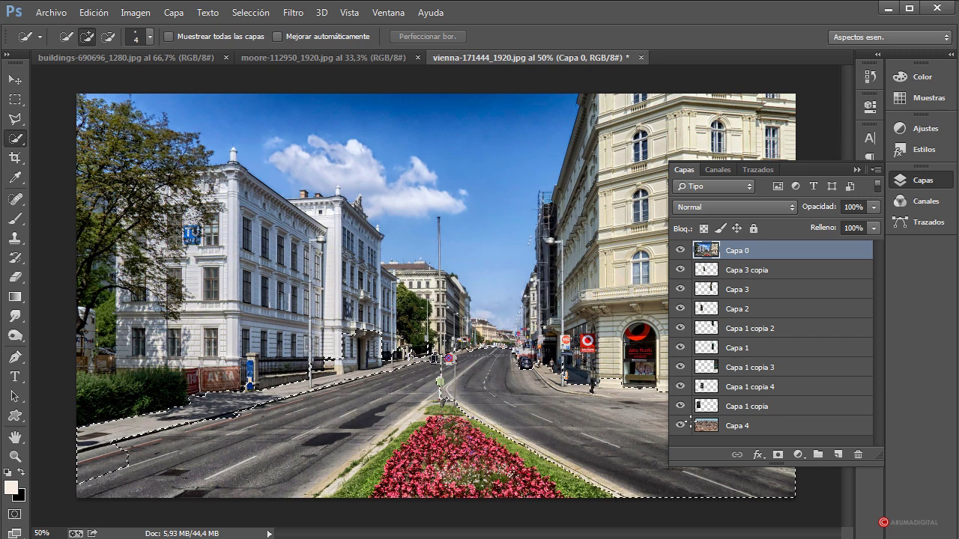
{"action": "mouse_move", "coordinate": [632, 486]}
{"action": "left_mouse_down"}
{"action": "mouse_move", "coordinate": [359, 484]}
{"action": "mouse_move", "coordinate": [442, 442]}
{"action": "mouse_move", "coordinate": [449, 413]}
{"action": "mouse_move", "coordinate": [427, 386]}
{"action": "left_mouse_up"}
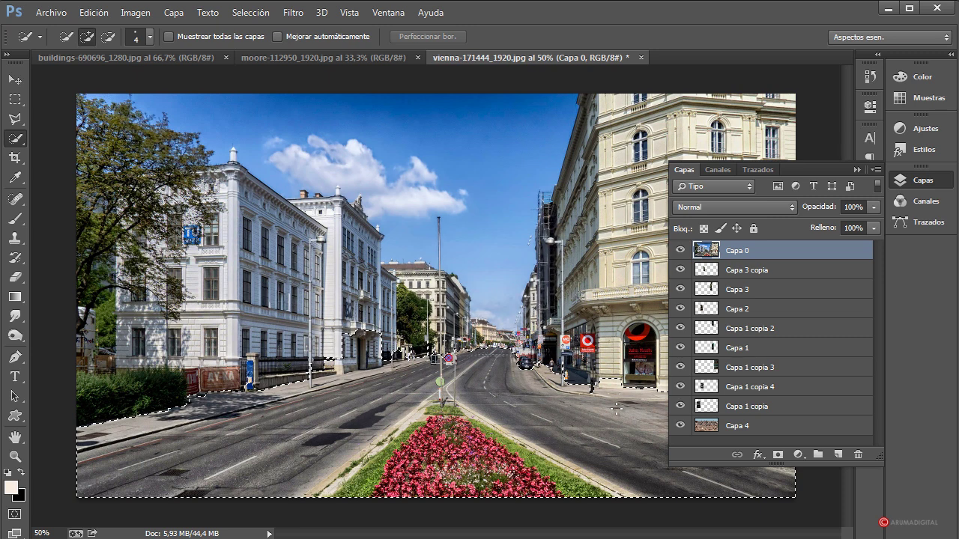
{"action": "left_click_drag", "start_coordinate": [631, 405], "coordinate": [296, 297]}
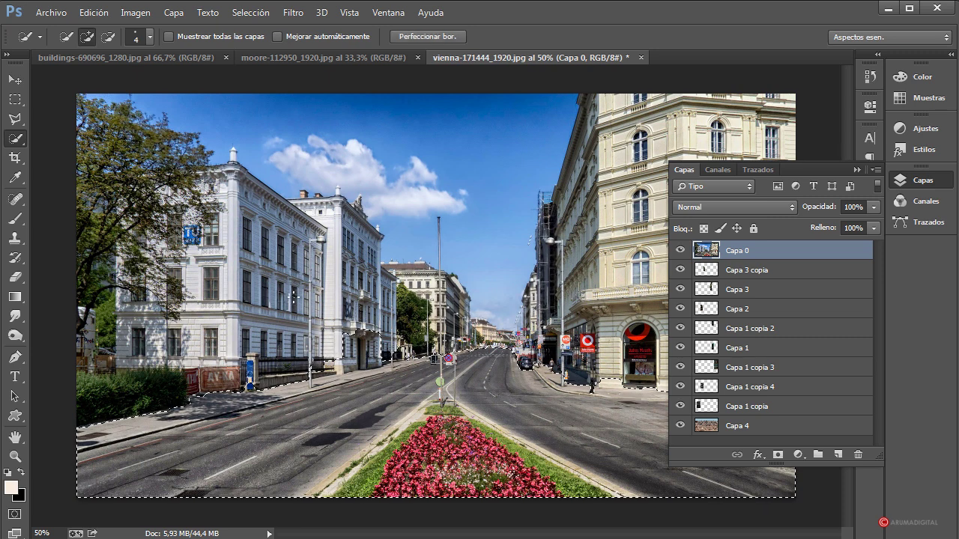
Subtract the stray area at the white building's entrance from the selection so it follows the sidewalk edge.
{"action": "key", "text": "alt"}
{"action": "mouse_move", "coordinate": [378, 324]}
{"action": "left_mouse_down"}
{"action": "mouse_move", "coordinate": [345, 344]}
{"action": "mouse_move", "coordinate": [373, 324]}
{"action": "mouse_move", "coordinate": [371, 346]}
{"action": "left_mouse_up"}
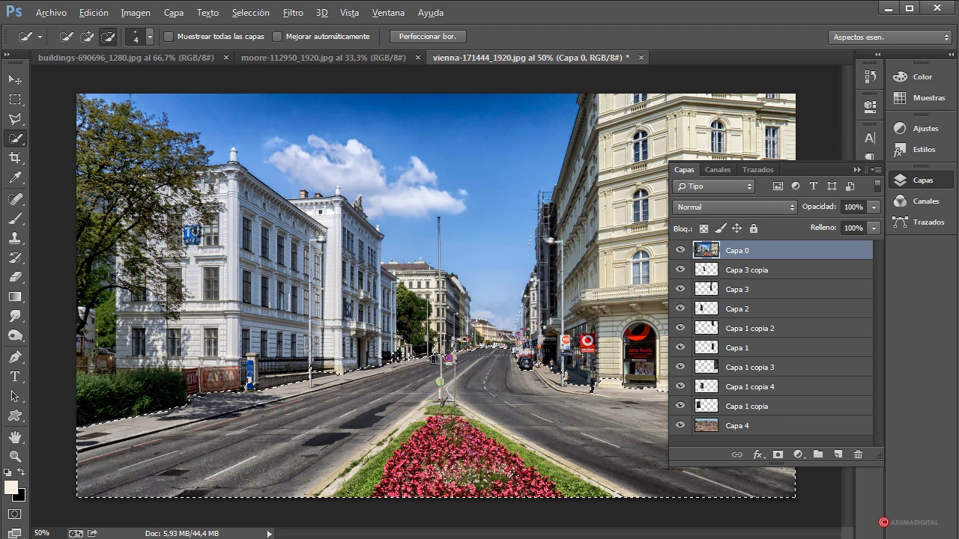
{"action": "key", "text": "alt"}
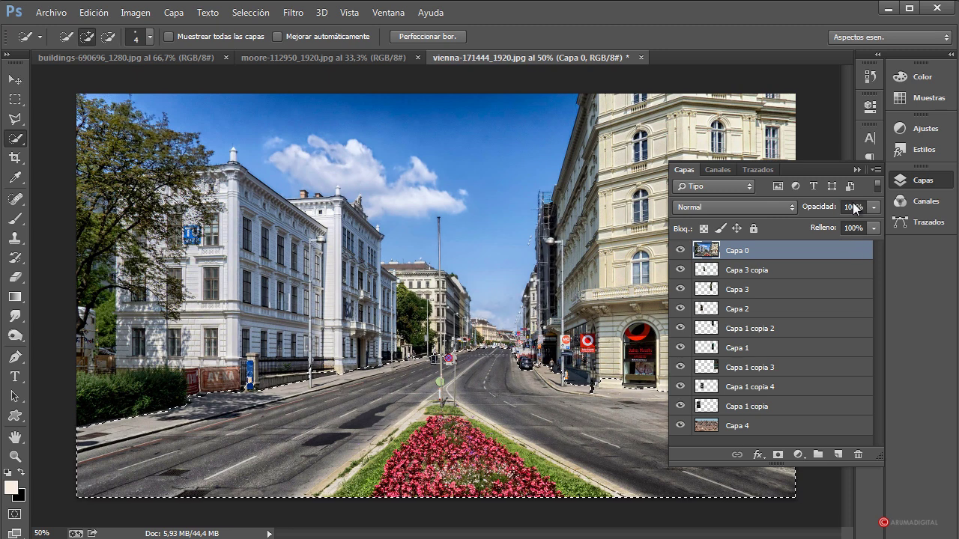
{"action": "left_click", "coordinate": [862, 164]}
{"action": "key", "text": "alt"}
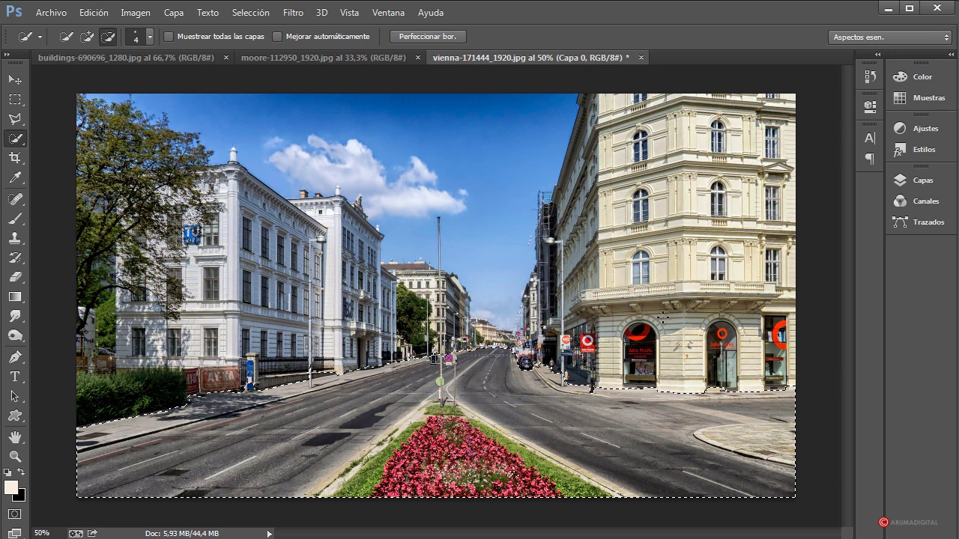
{"action": "key", "text": "alt"}
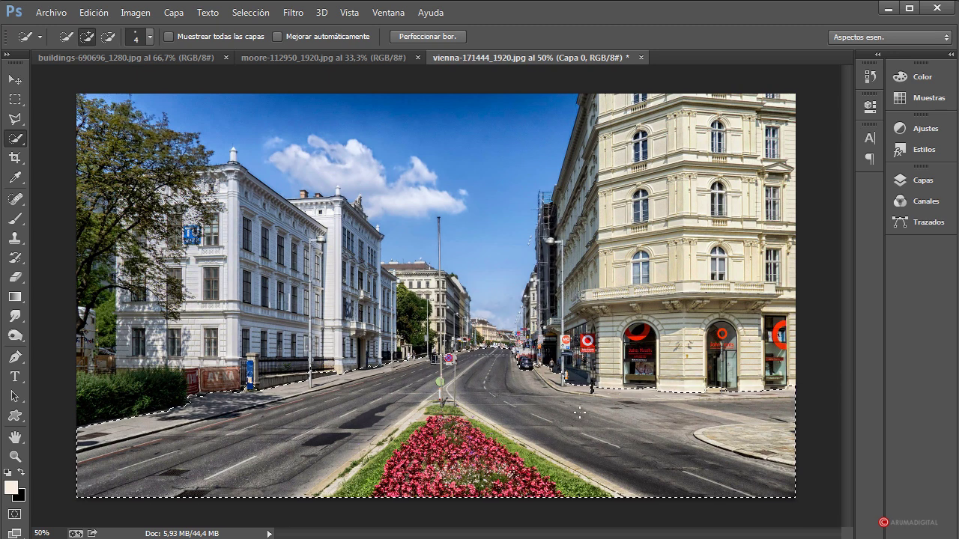
Move Capa 0 back to the bottom of the stack and mask Capa 4 with the ground selection.
{"action": "left_click", "coordinate": [916, 179]}
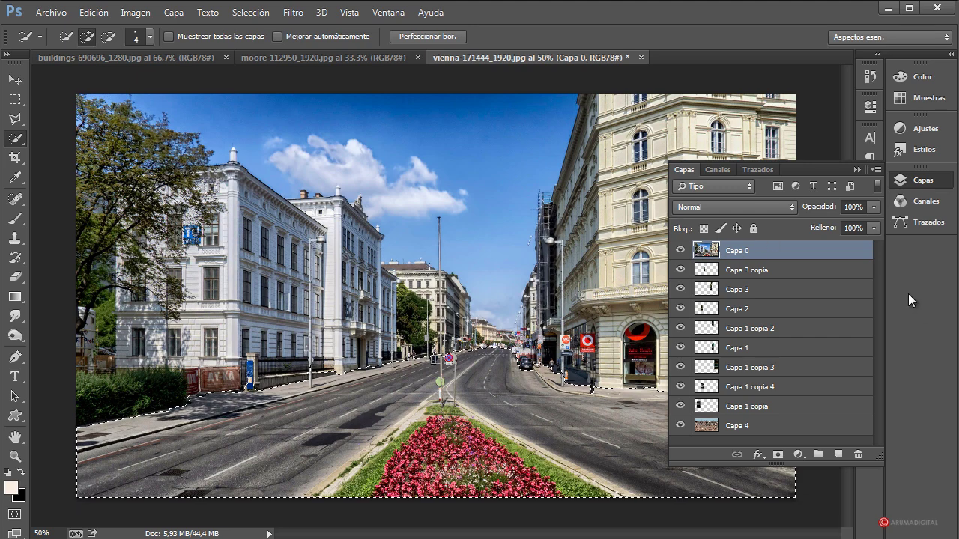
{"action": "left_click_drag", "start_coordinate": [779, 255], "coordinate": [789, 439]}
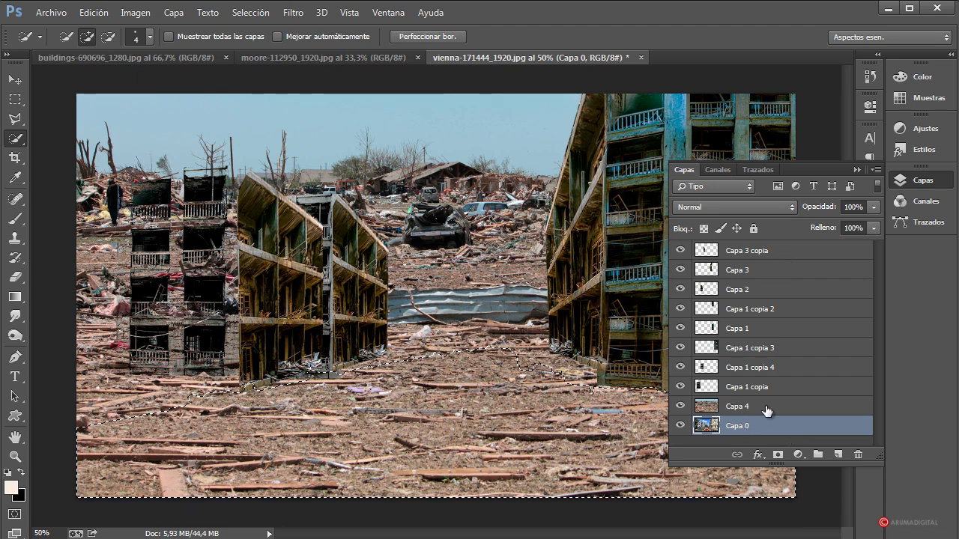
{"action": "left_click", "coordinate": [766, 410]}
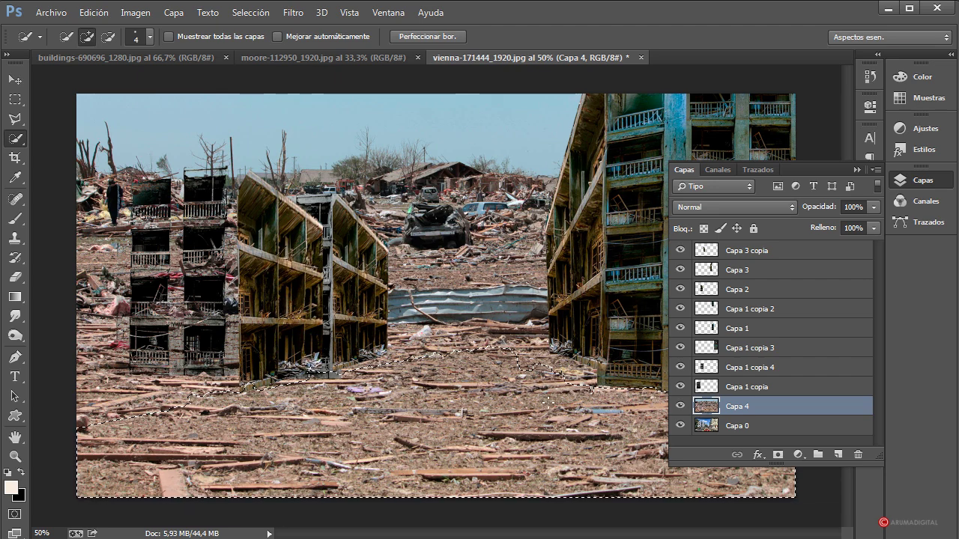
{"action": "left_click", "coordinate": [778, 454]}
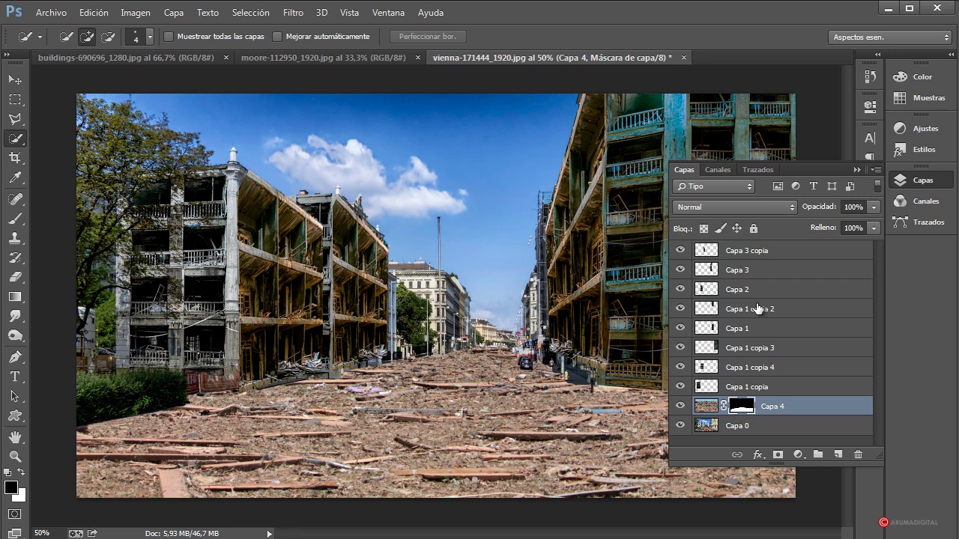
Try the blend modes Luz suave, Luz fuerte and Luz intensa on Capa 4, and set it to Luz focal.
{"action": "left_click", "coordinate": [725, 208]}
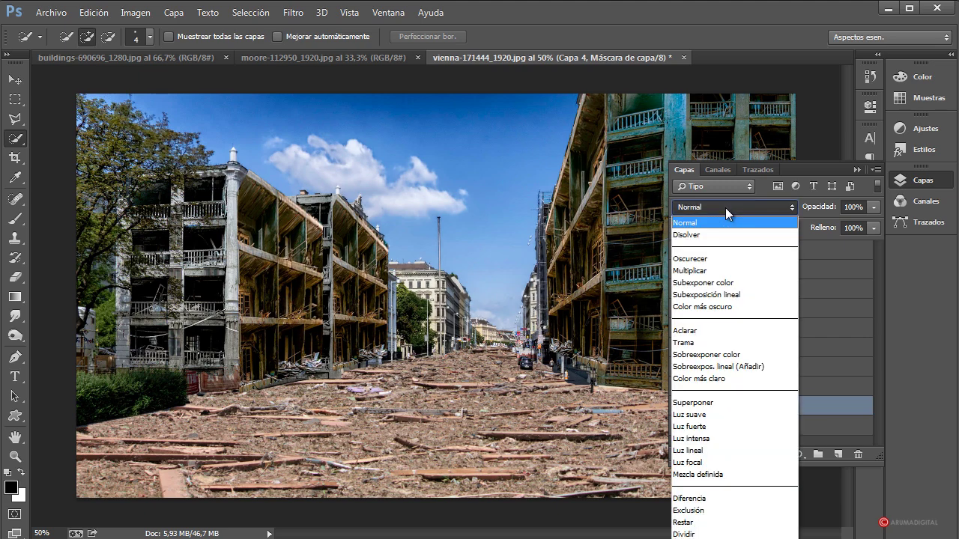
{"action": "left_click", "coordinate": [696, 416]}
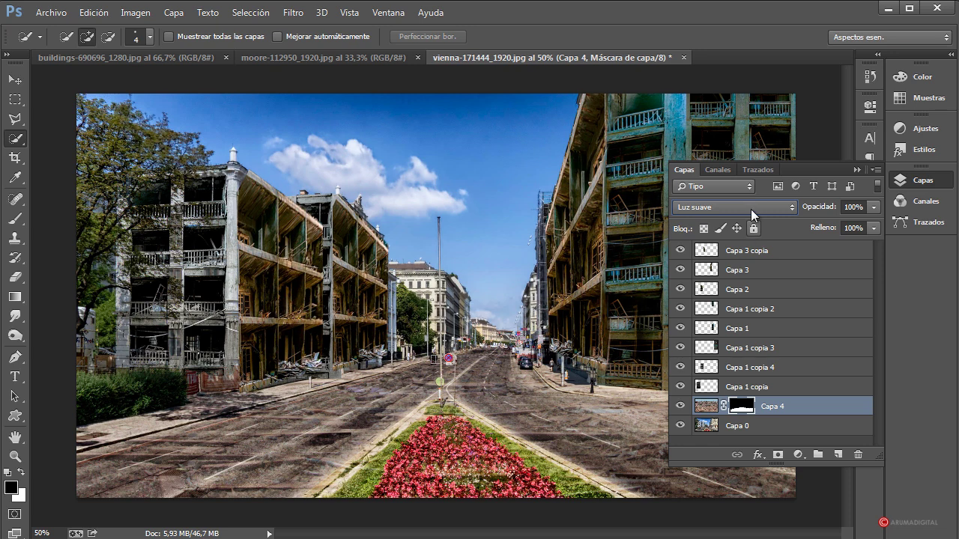
{"action": "left_click", "coordinate": [723, 213]}
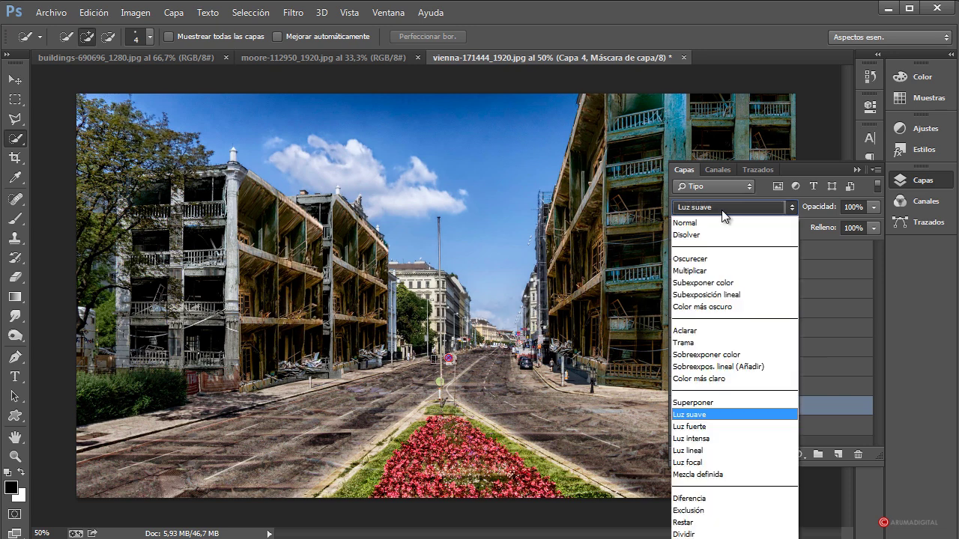
{"action": "left_click", "coordinate": [700, 426]}
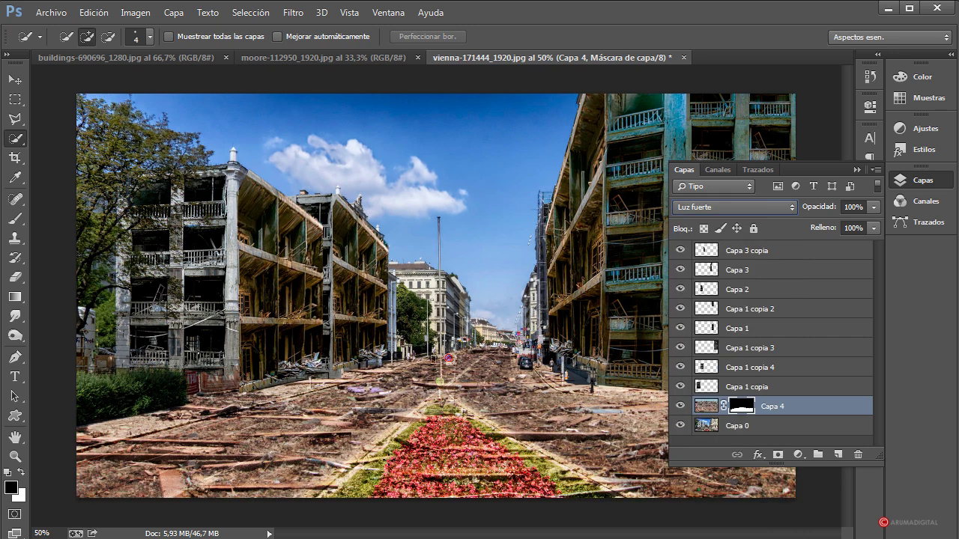
{"action": "left_click", "coordinate": [724, 206]}
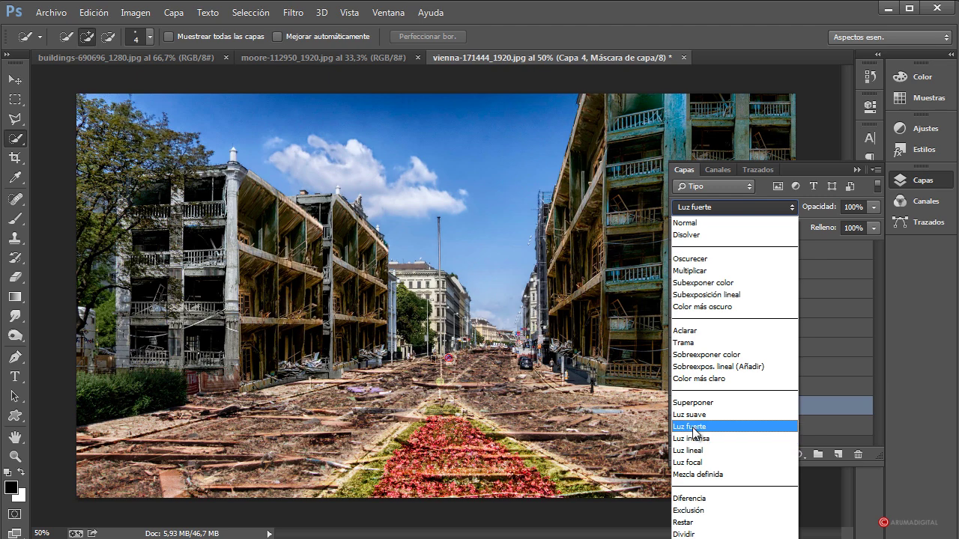
{"action": "left_click", "coordinate": [693, 427]}
{"action": "left_click", "coordinate": [742, 207]}
{"action": "left_click", "coordinate": [701, 438]}
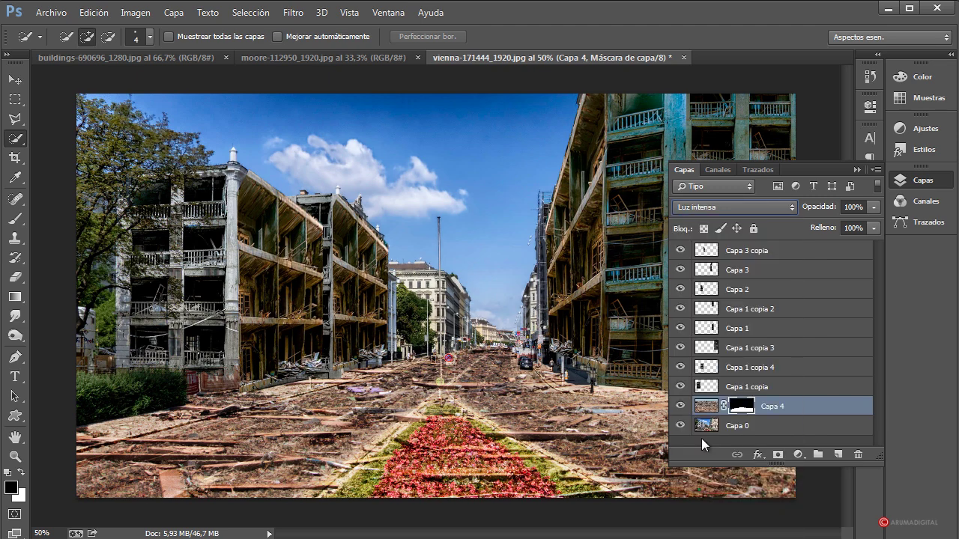
{"action": "left_click", "coordinate": [721, 207]}
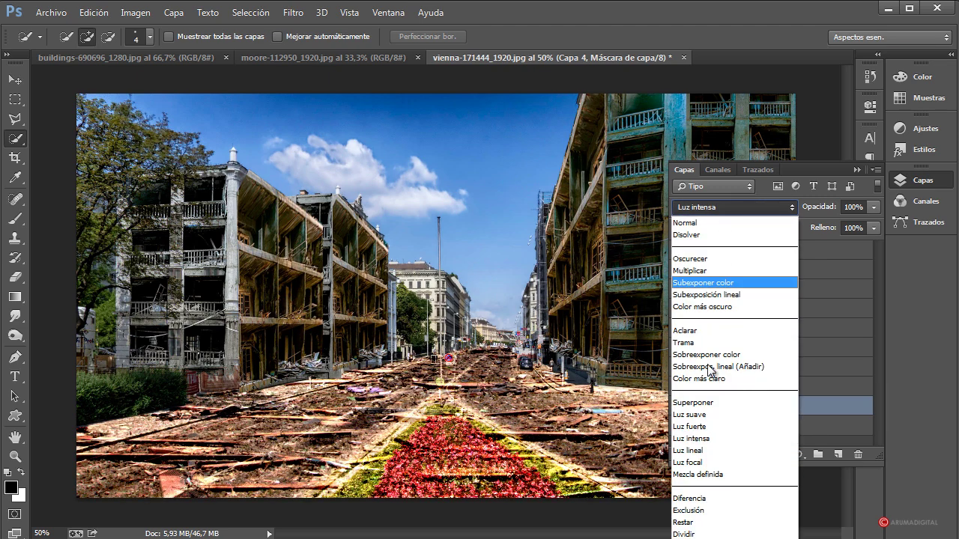
{"action": "left_click", "coordinate": [697, 462]}
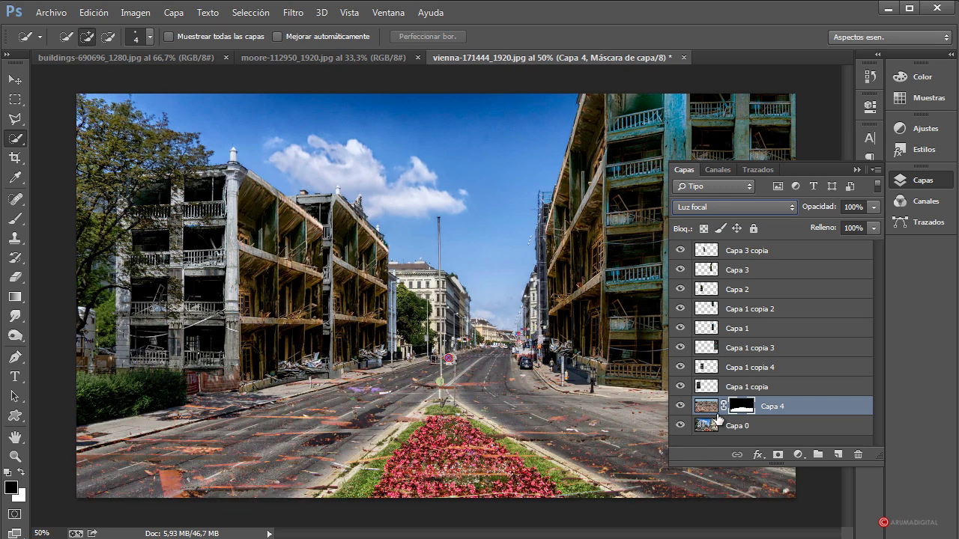
Set the blend mode of the debris layer Capa 4 to Luz lineal.
{"action": "key", "text": "Up"}
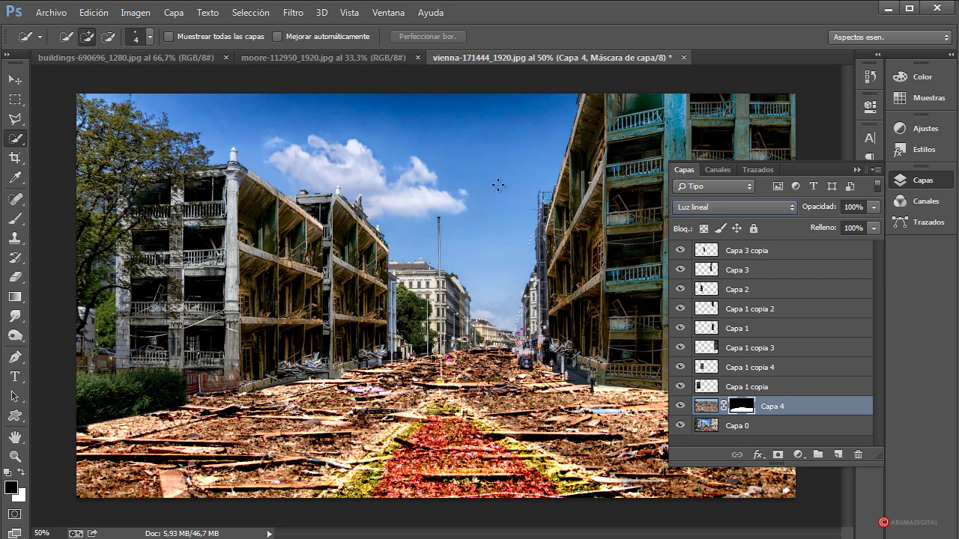
{"action": "left_click", "coordinate": [857, 170]}
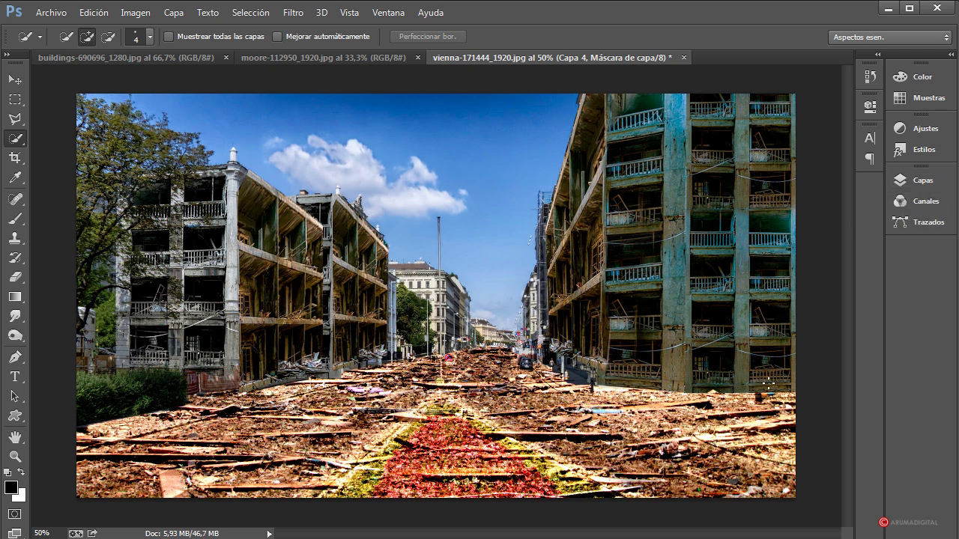
Identify the front facade layers of the turquoise building by toggling their visibility, and make Capa 1 copia 3 the active layer.
{"action": "left_click", "coordinate": [14, 237]}
{"action": "left_click", "coordinate": [910, 182]}
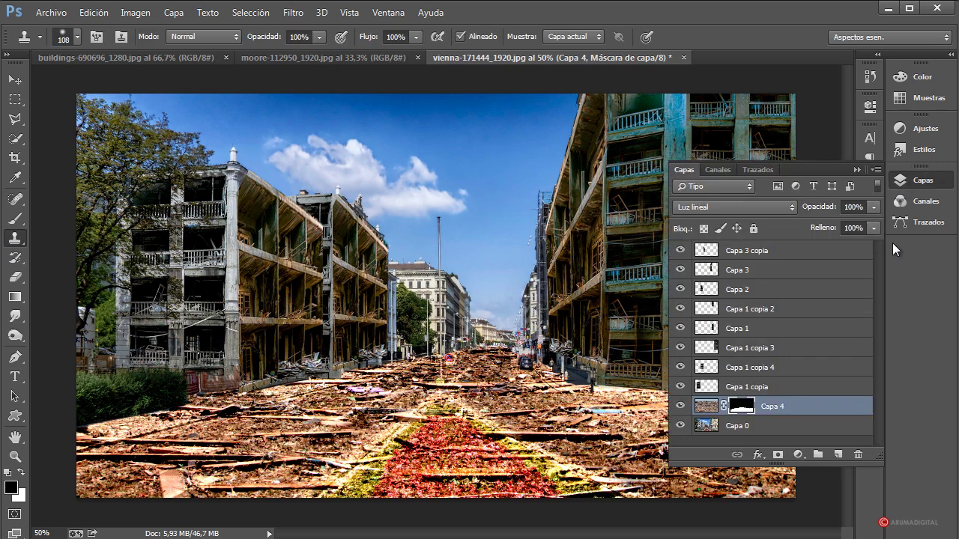
{"action": "left_click", "coordinate": [680, 387]}
{"action": "left_click", "coordinate": [680, 348]}
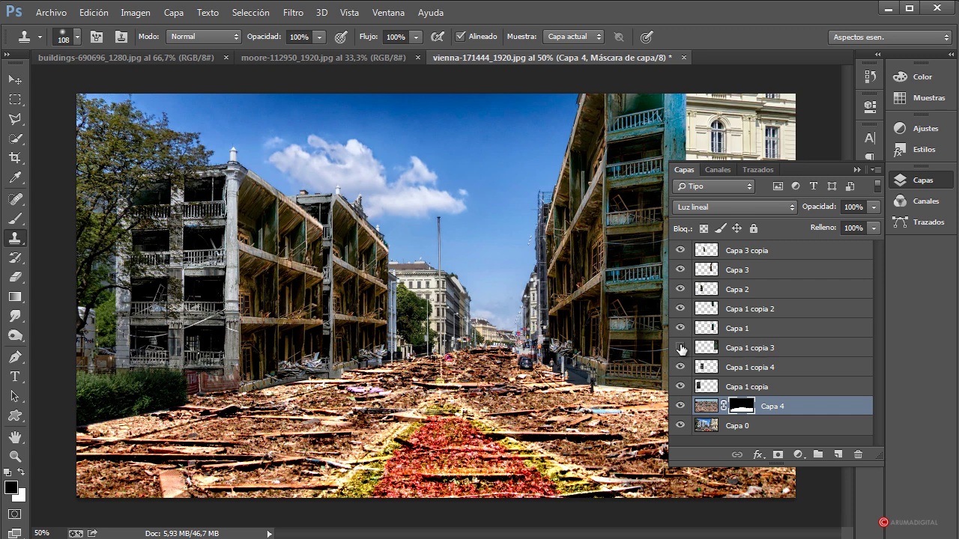
{"action": "left_click", "coordinate": [680, 347]}
{"action": "left_click", "coordinate": [680, 329]}
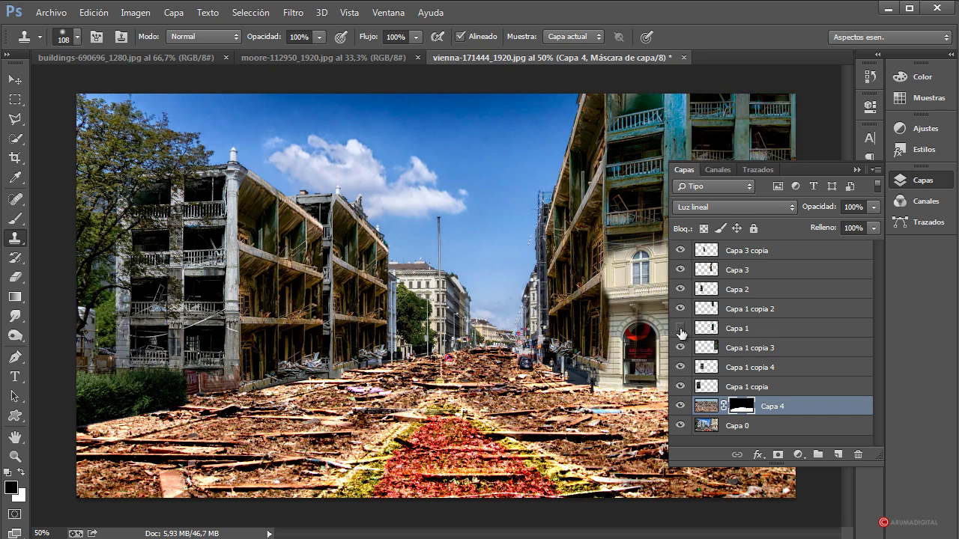
{"action": "left_click", "coordinate": [680, 330]}
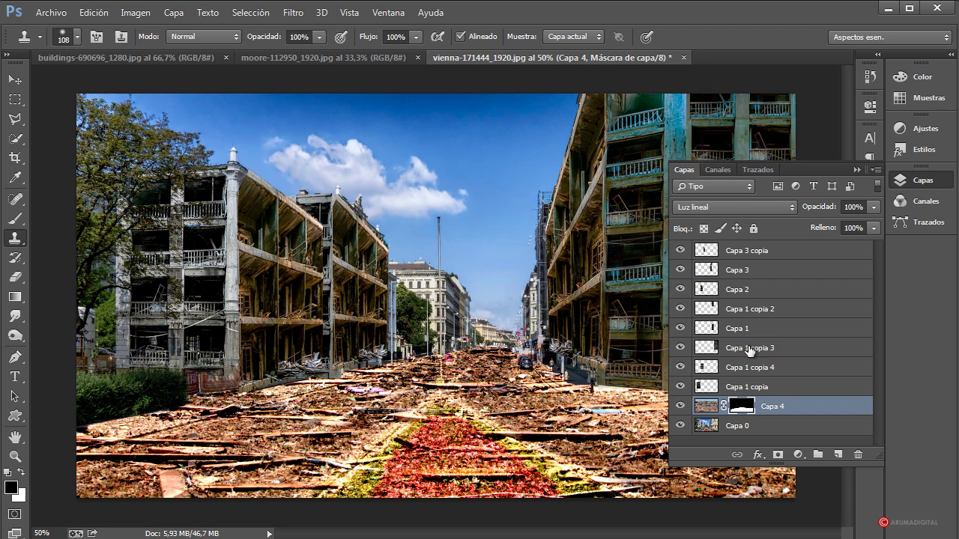
{"action": "left_click", "coordinate": [751, 349]}
{"action": "left_click", "coordinate": [857, 170]}
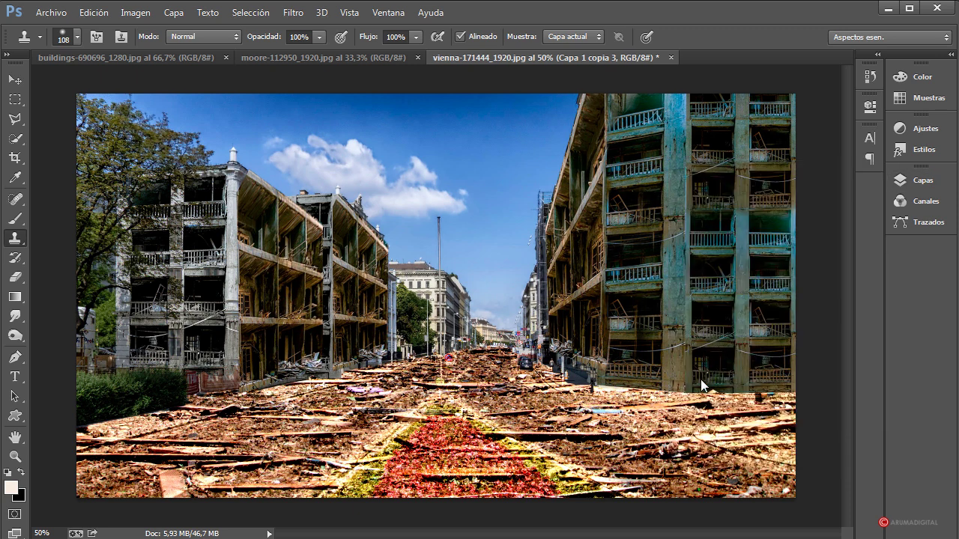
{"action": "left_click_drag", "start_coordinate": [701, 380], "coordinate": [684, 379]}
{"action": "left_click", "coordinate": [695, 396]}
{"action": "left_click", "coordinate": [479, 230]}
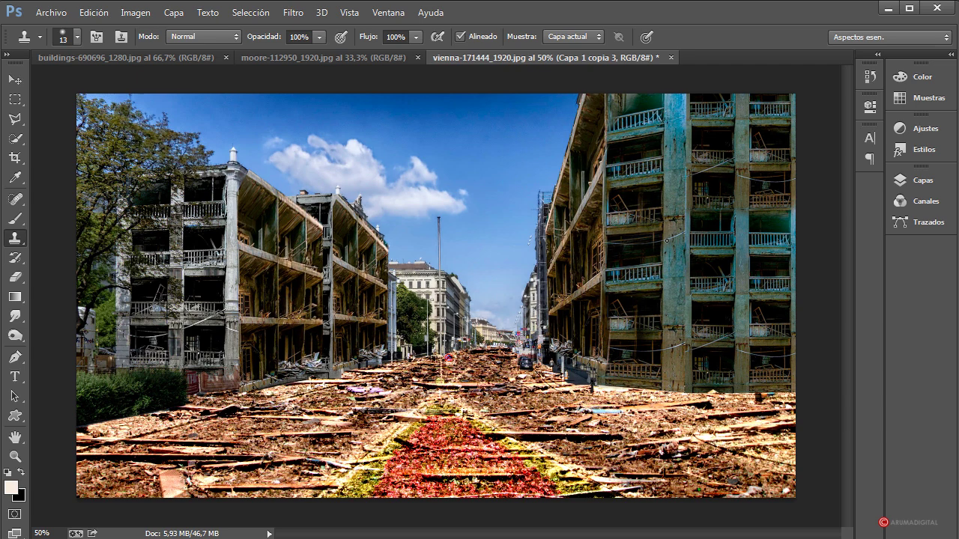
Erase the straight lower edge of Capa 1 copia 3 irregularly along the debris, using soft eraser sizes of 18, 8 and 4 px.
{"action": "left_click", "coordinate": [929, 180]}
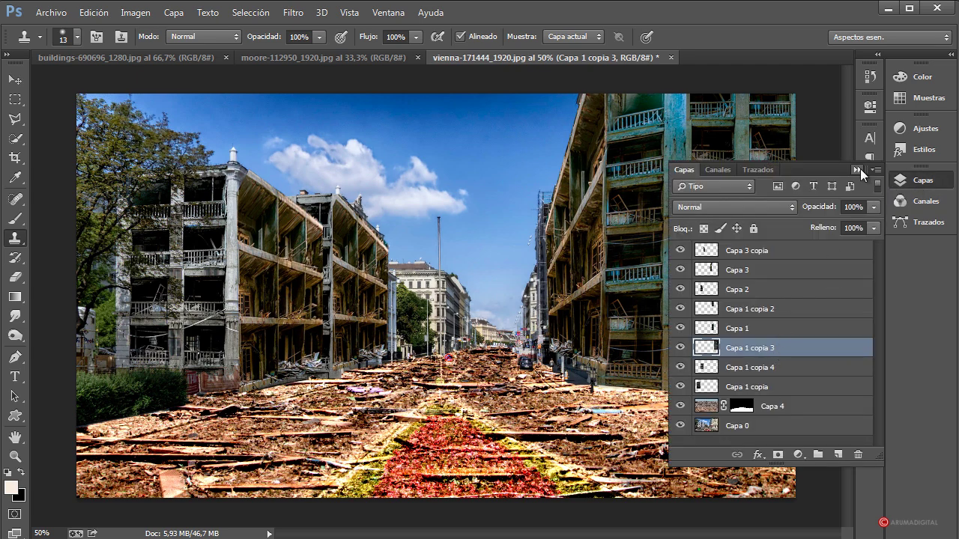
{"action": "left_click", "coordinate": [15, 277]}
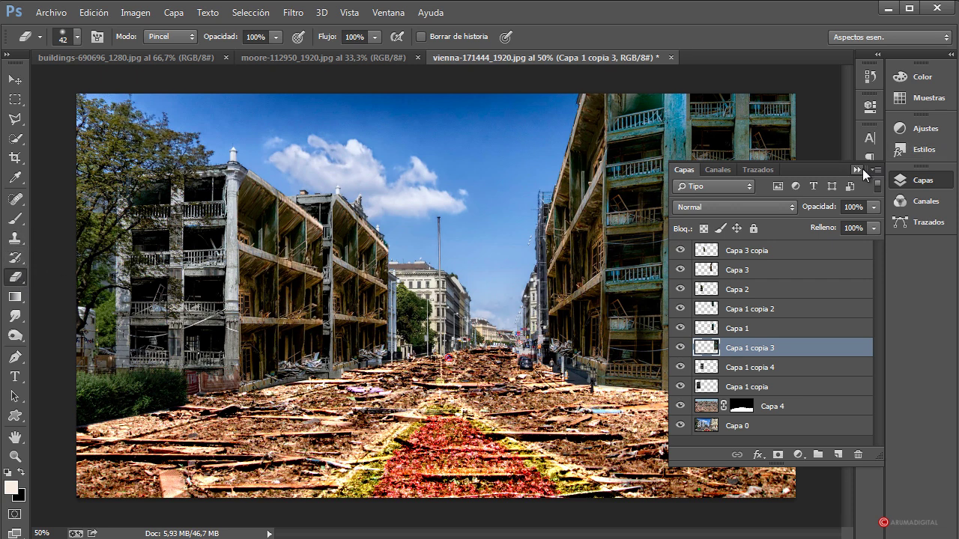
{"action": "left_click", "coordinate": [856, 170]}
{"action": "right_click", "coordinate": [704, 397], "text": "alt"}
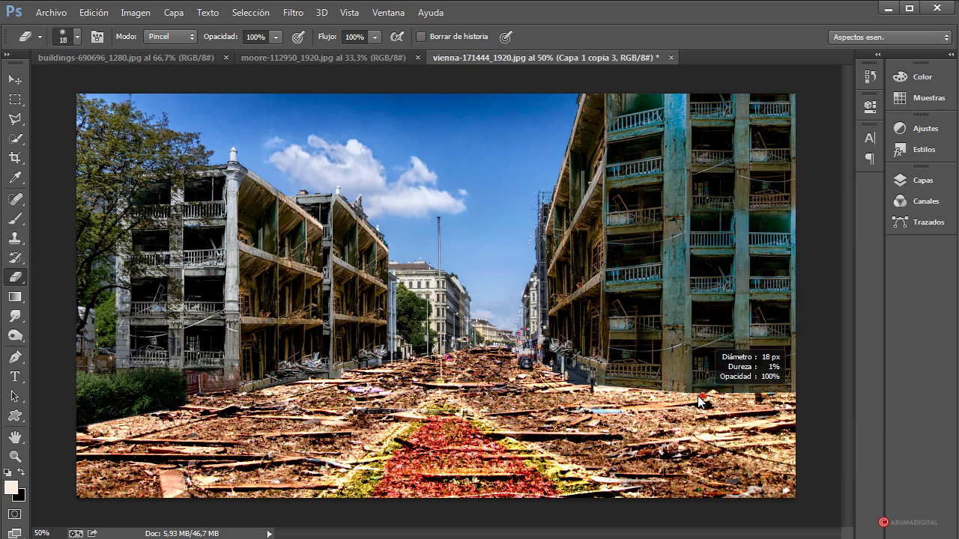
{"action": "right_click", "coordinate": [741, 399], "text": "alt"}
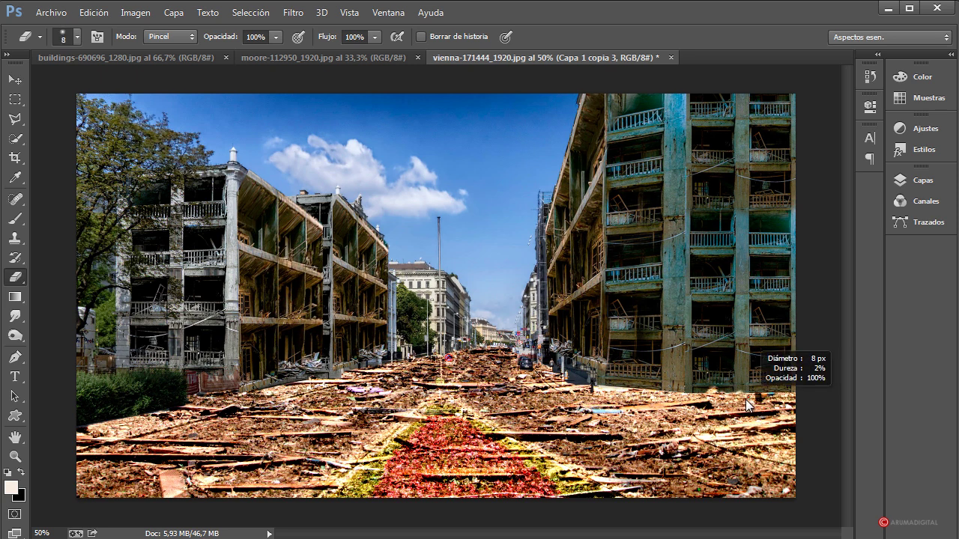
{"action": "right_click", "coordinate": [740, 402], "text": "alt"}
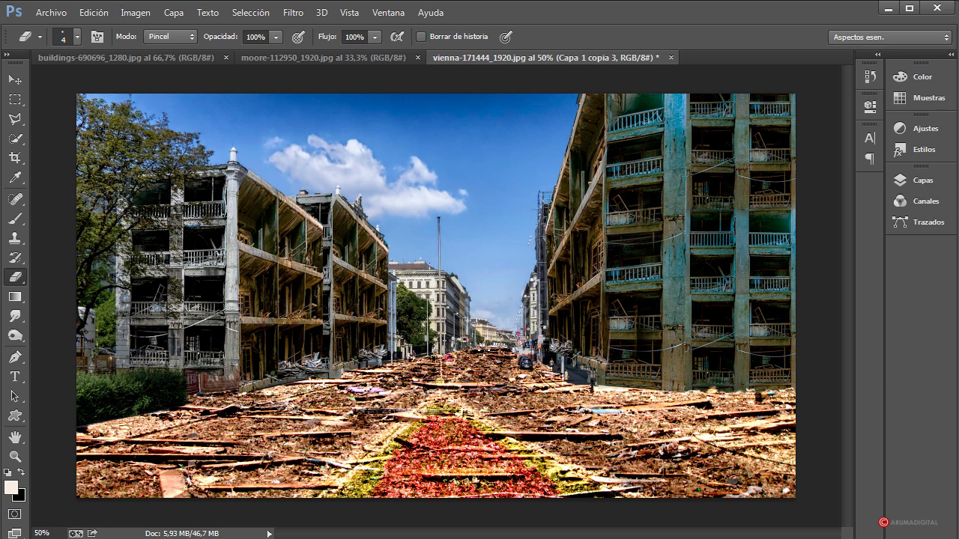
{"action": "left_click", "coordinate": [916, 185]}
{"action": "left_click", "coordinate": [856, 170]}
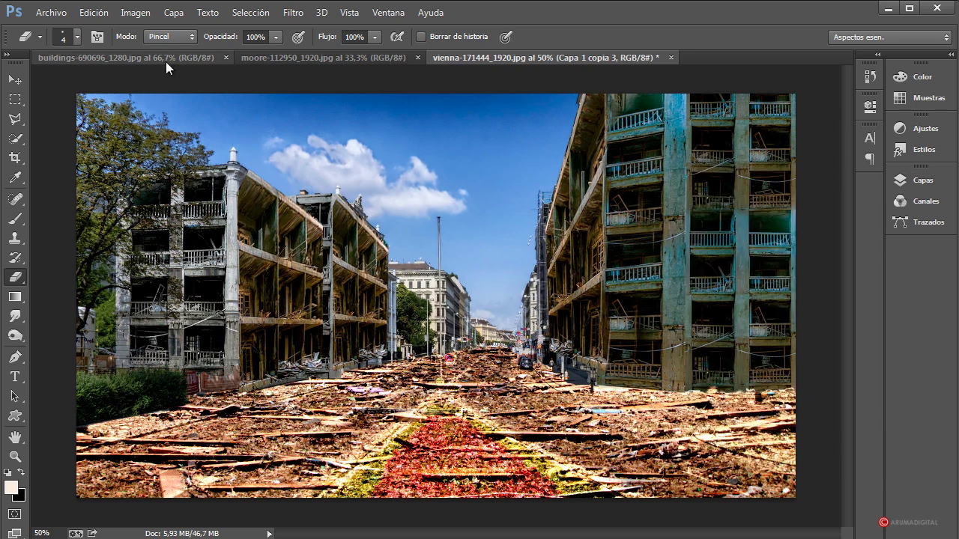
Switch to buildings-690696_1280.jpg and clear its existing selection for the Polygonal Lasso.
{"action": "left_click", "coordinate": [167, 62]}
{"action": "left_click", "coordinate": [15, 119]}
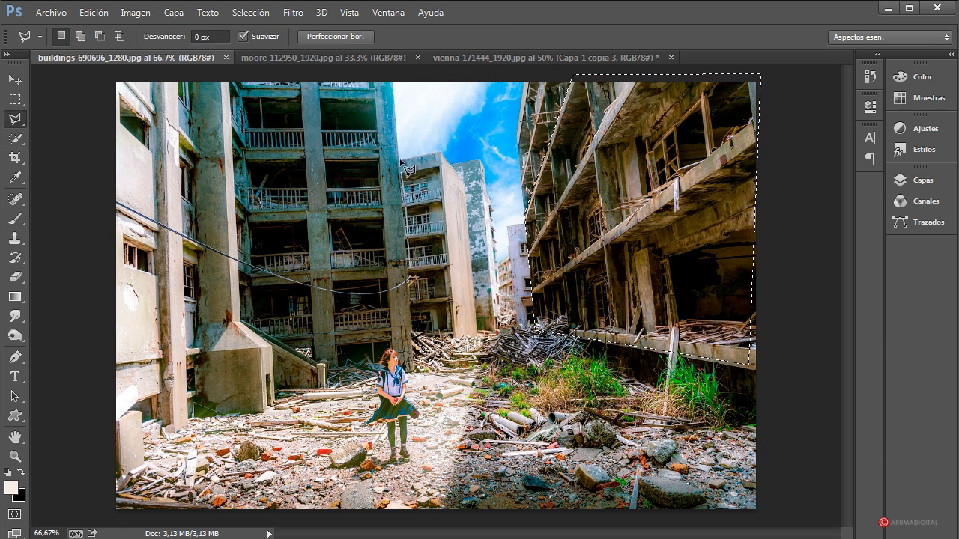
{"action": "key", "text": "ctrl+d"}
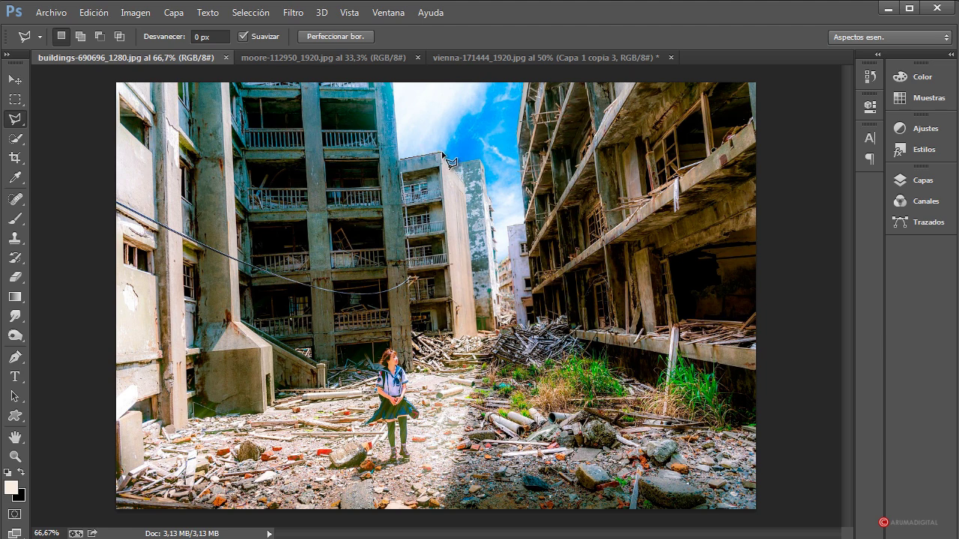
Outline the central ruined buildings below the skyline, including part of the facades on both sides, with the Polygonal Lasso and copy them.
{"action": "left_click", "coordinate": [453, 161]}
{"action": "left_click", "coordinate": [480, 161]}
{"action": "left_click", "coordinate": [494, 222]}
{"action": "left_click", "coordinate": [507, 224]}
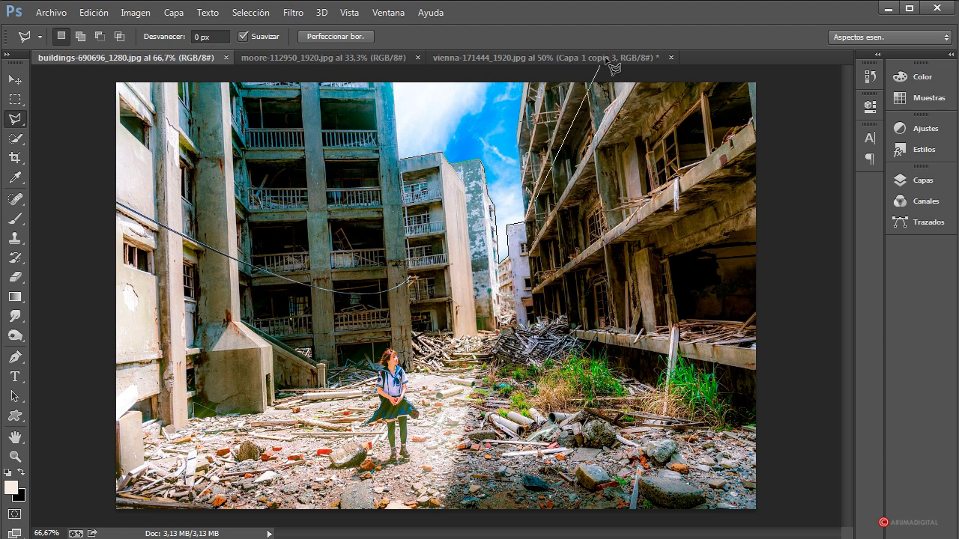
{"action": "left_click", "coordinate": [531, 150]}
{"action": "left_click", "coordinate": [571, 75]}
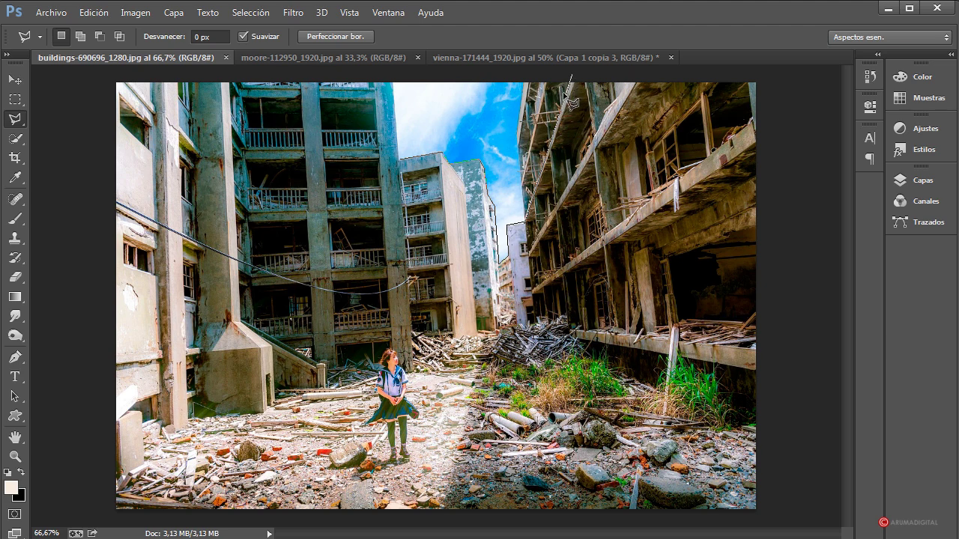
{"action": "left_click", "coordinate": [586, 76]}
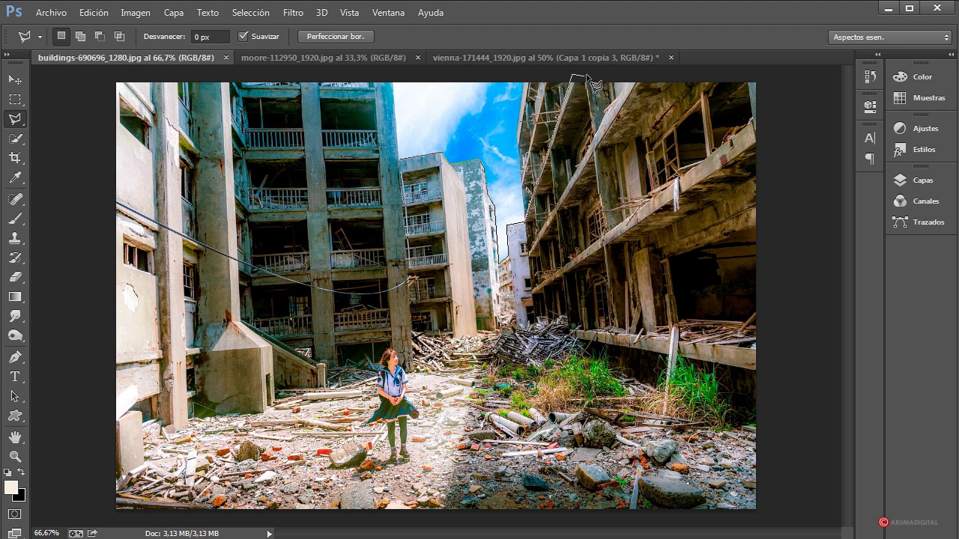
{"action": "left_click", "coordinate": [617, 358]}
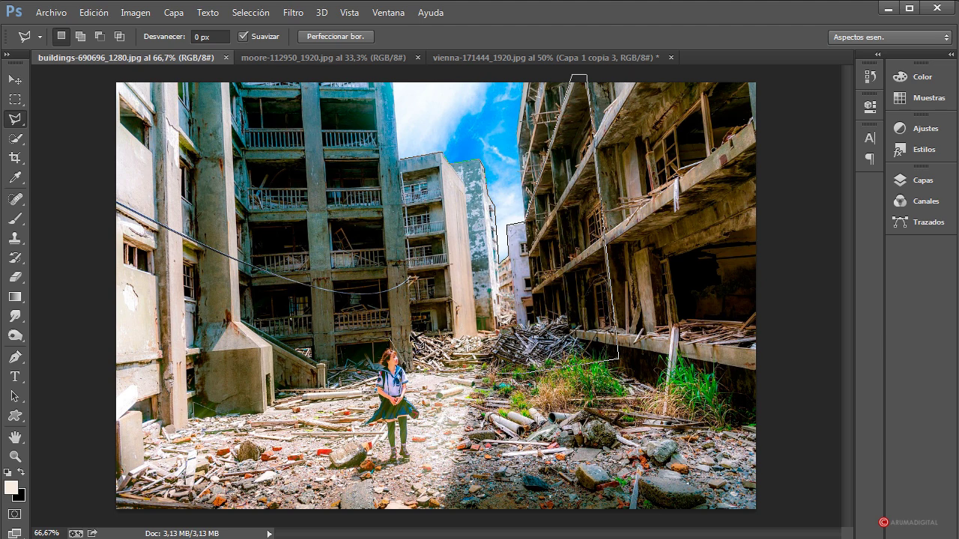
{"action": "left_click", "coordinate": [411, 351]}
{"action": "left_click", "coordinate": [194, 417]}
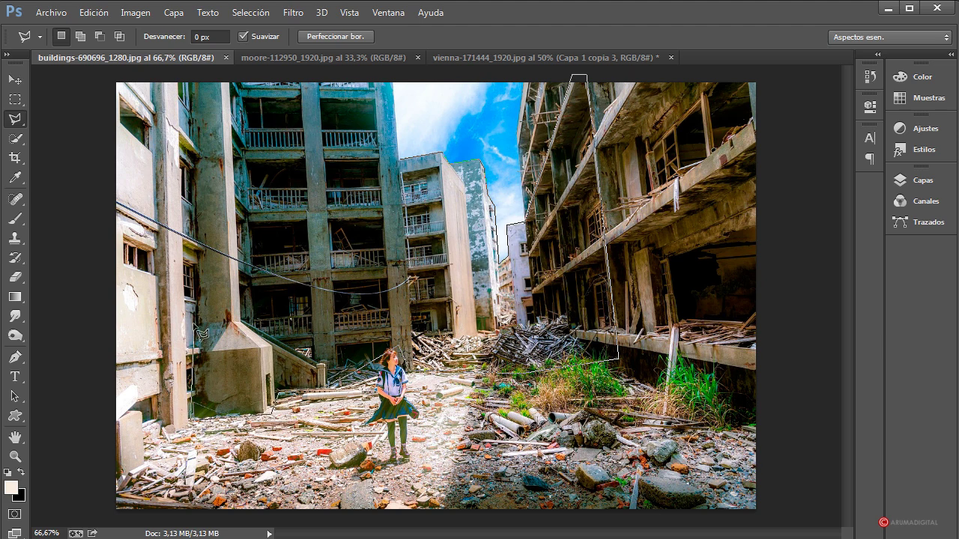
{"action": "left_click", "coordinate": [196, 70]}
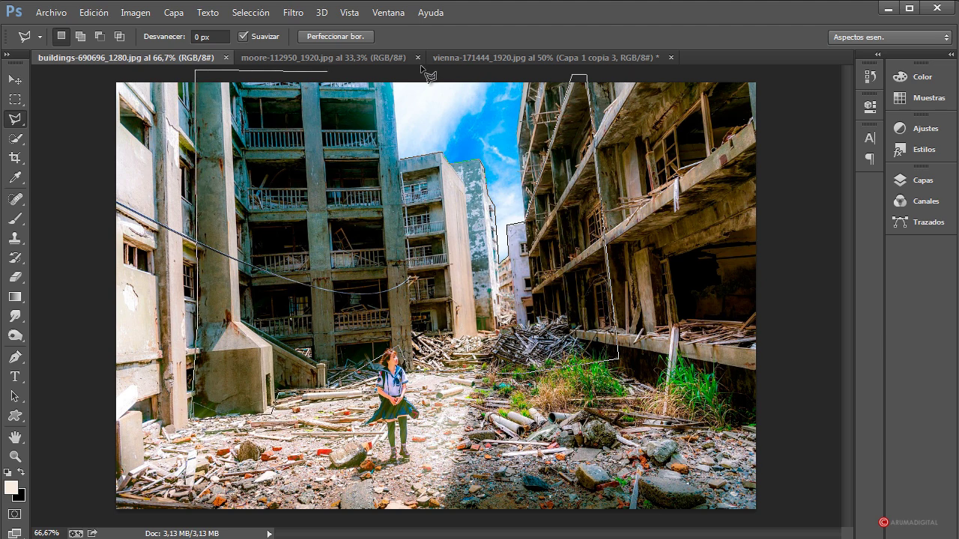
{"action": "left_click", "coordinate": [395, 81]}
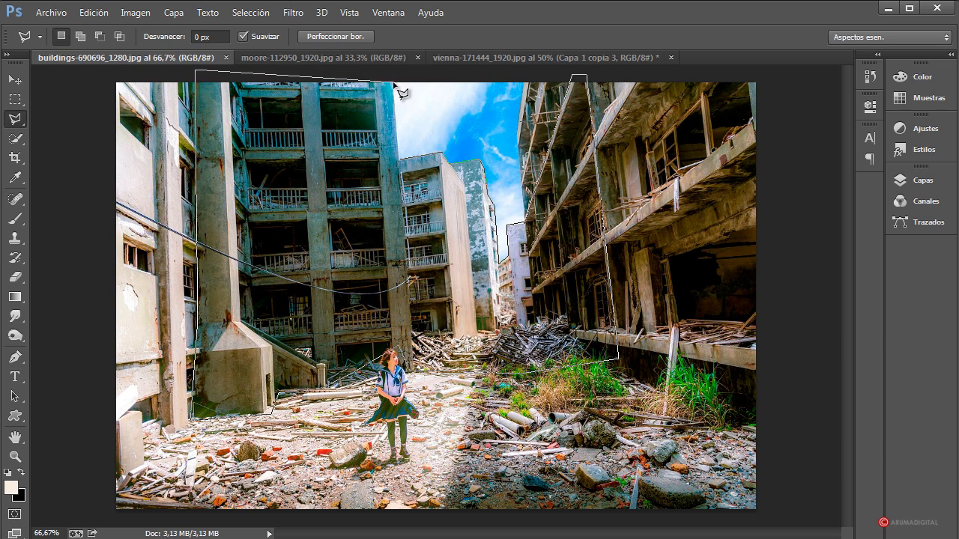
{"action": "left_click", "coordinate": [401, 160]}
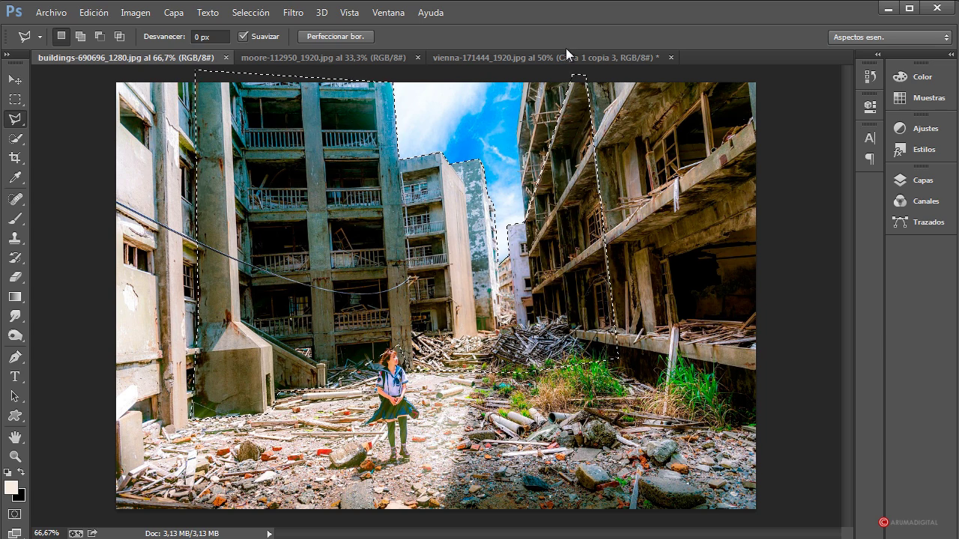
{"action": "key", "text": "ctrl+d"}
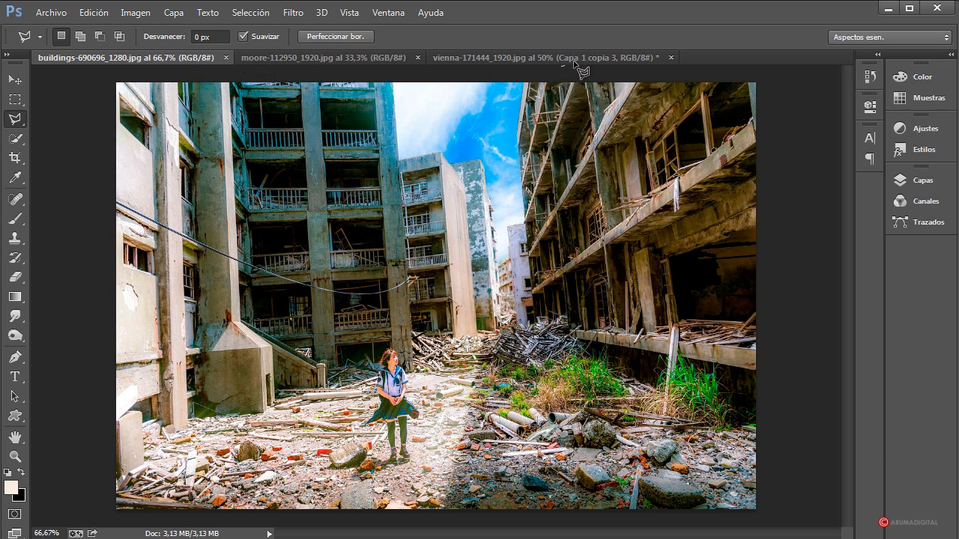
{"action": "left_click", "coordinate": [561, 65]}
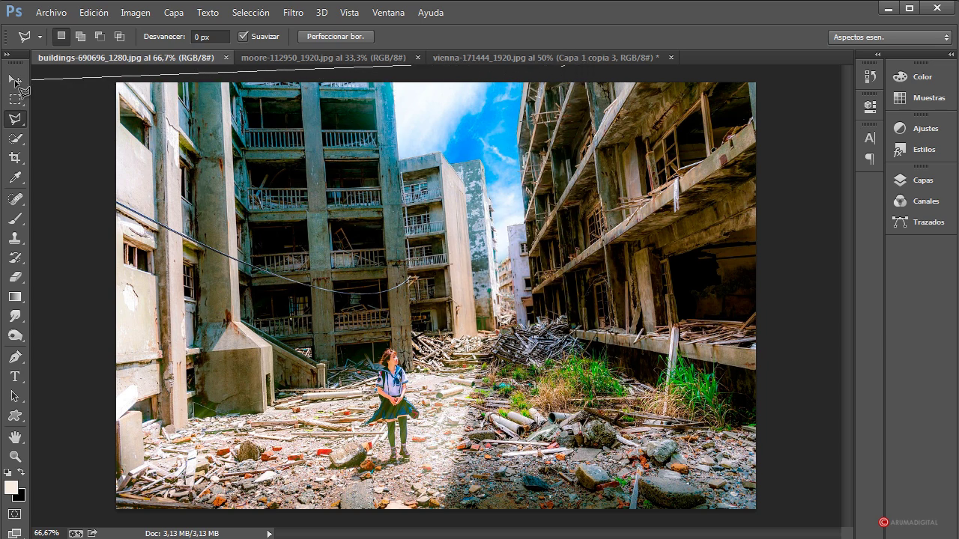
{"action": "left_click", "coordinate": [31, 79]}
{"action": "left_click", "coordinate": [563, 68]}
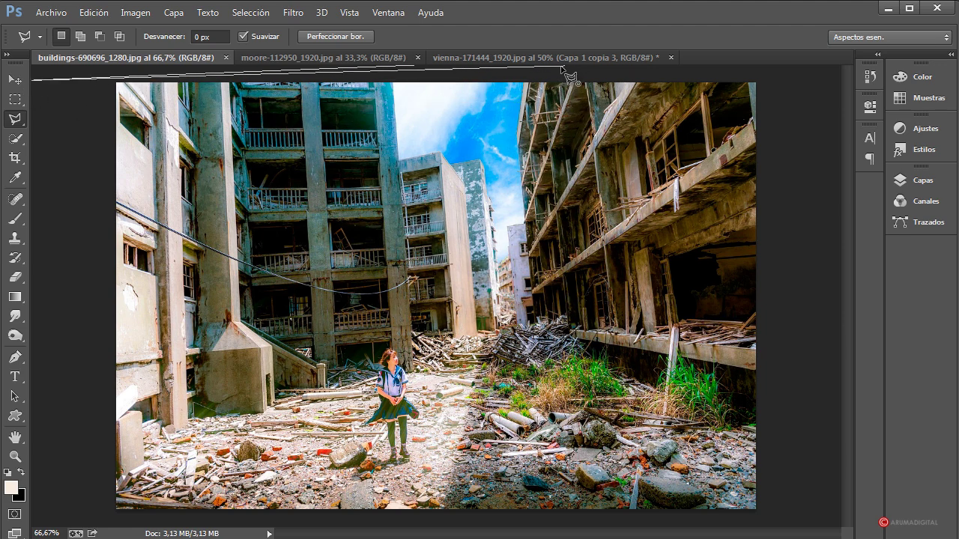
{"action": "left_click", "coordinate": [427, 220]}
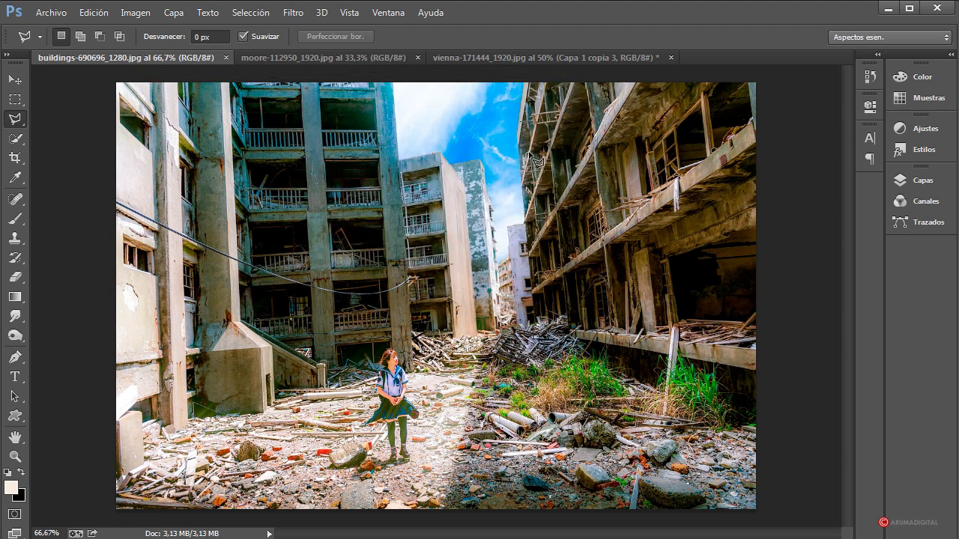
Paste the ruins into vienna-171444_1920.jpg and free-transform them to 56,53% width and 51,62% height at the far end of the street.
{"action": "left_click", "coordinate": [562, 57]}
{"action": "key", "text": "ctrl+v"}
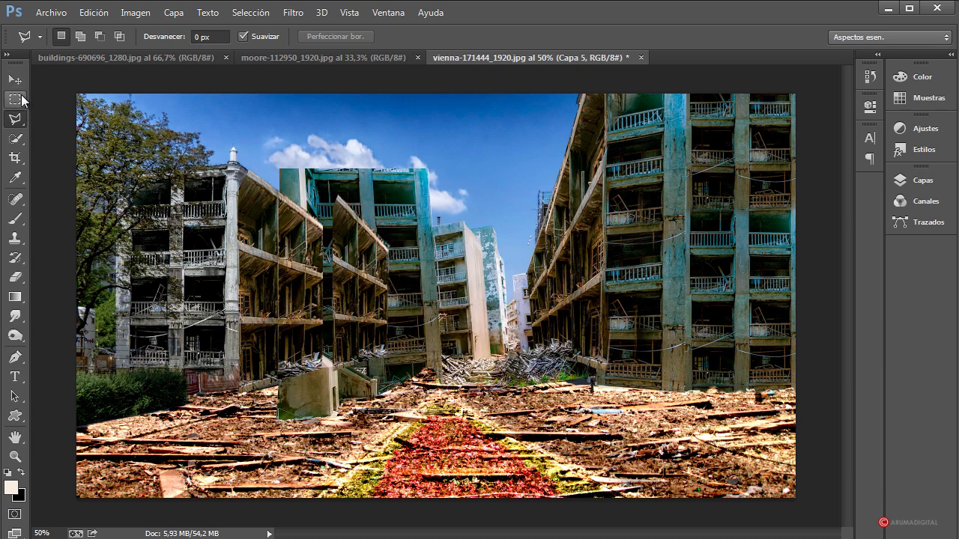
{"action": "right_click", "coordinate": [466, 278]}
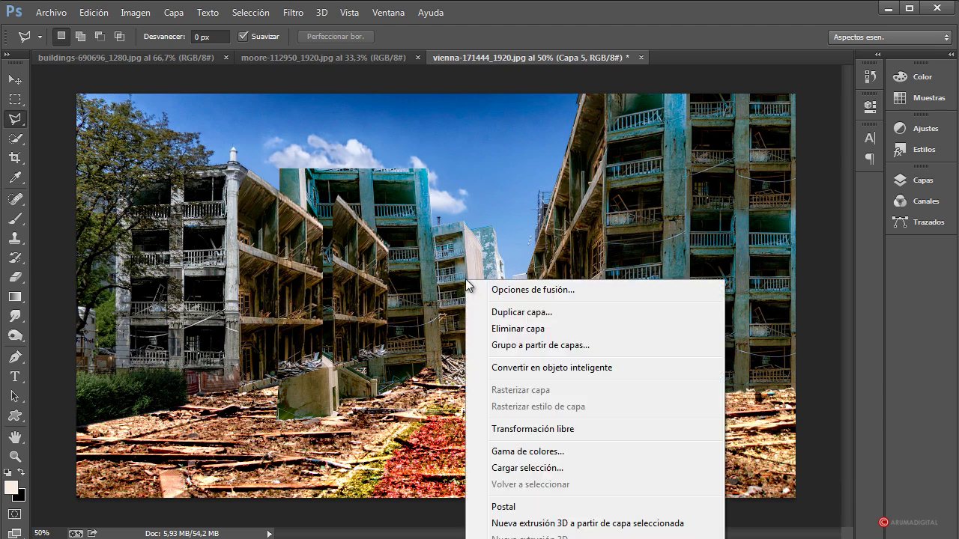
{"action": "left_click", "coordinate": [543, 429]}
{"action": "left_click_drag", "start_coordinate": [446, 262], "coordinate": [555, 191]}
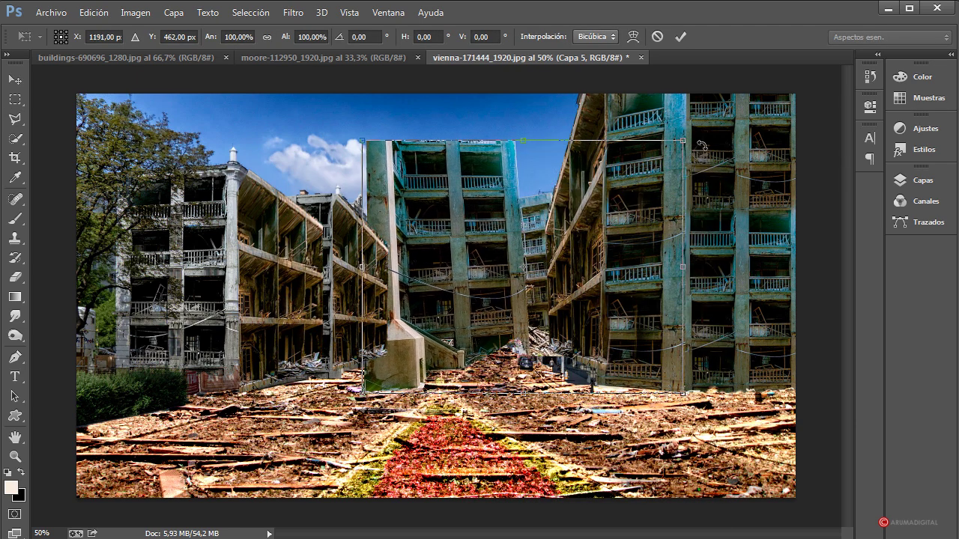
{"action": "left_click_drag", "start_coordinate": [683, 141], "coordinate": [545, 262]}
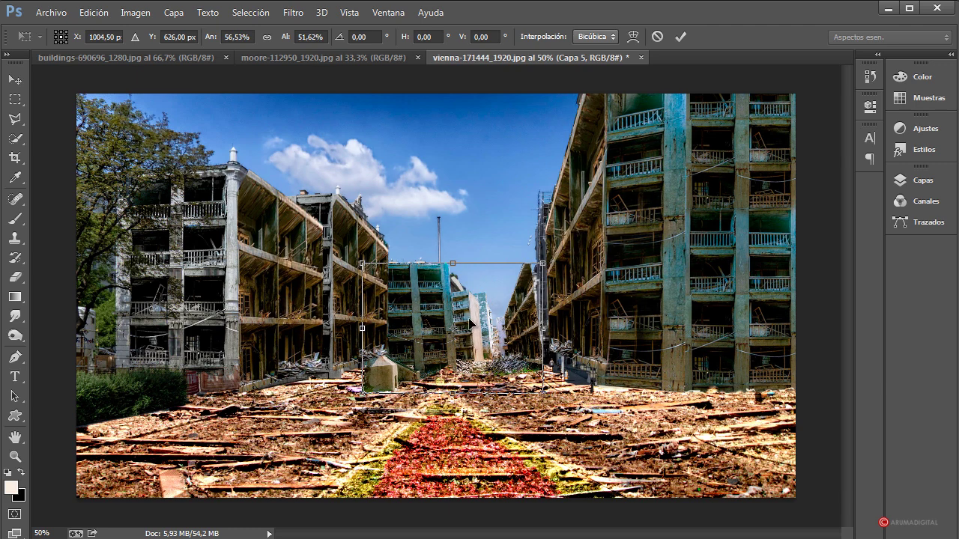
{"action": "left_click_drag", "start_coordinate": [465, 316], "coordinate": [476, 290]}
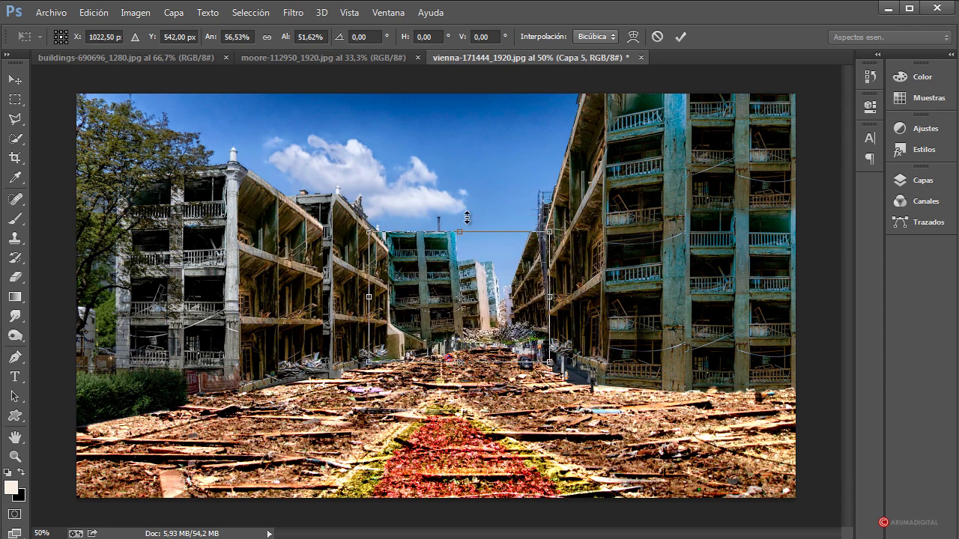
Distort the pasted ruins on Capa 5 to follow the street's perspective at about 61,89% width and 42,92% height, and apply the transformation.
{"action": "right_click", "coordinate": [513, 266]}
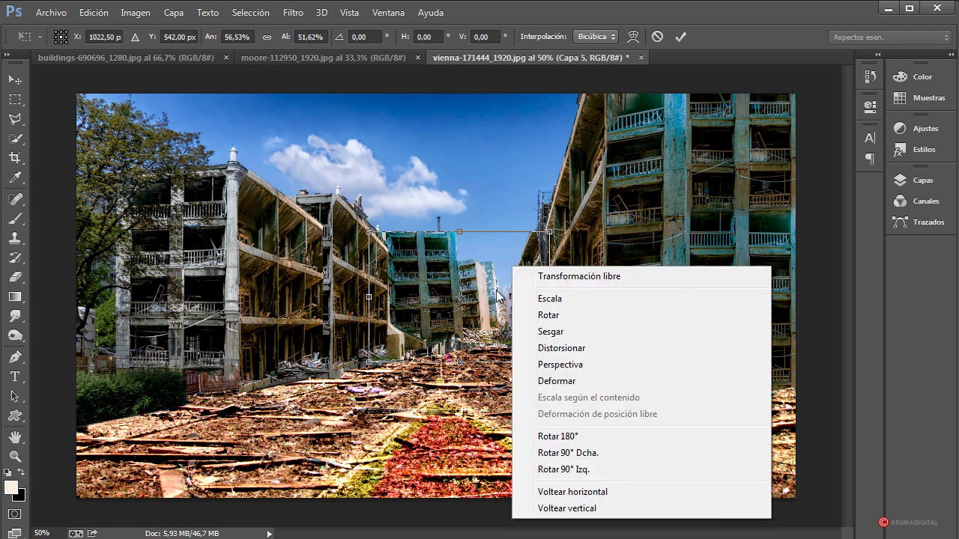
{"action": "left_click", "coordinate": [554, 349]}
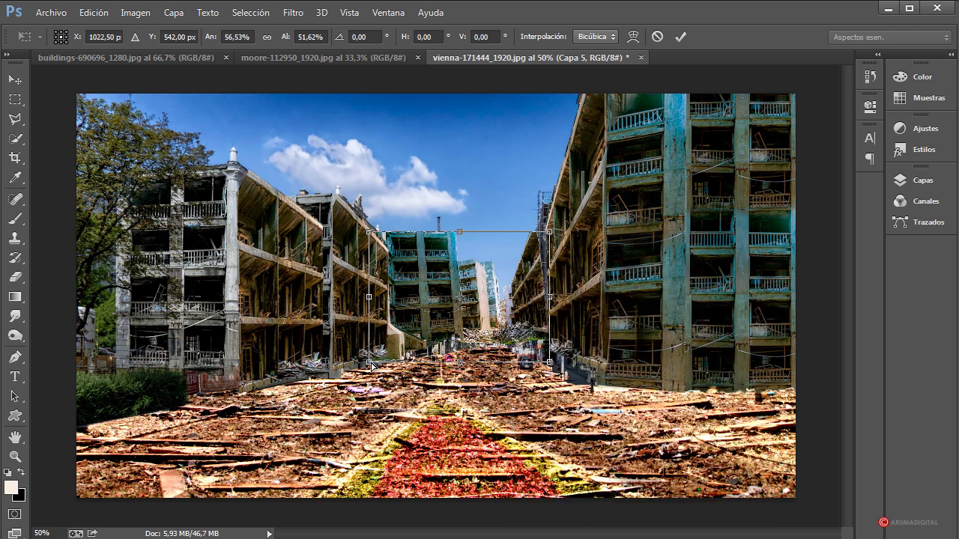
{"action": "left_click_drag", "start_coordinate": [370, 362], "coordinate": [363, 357]}
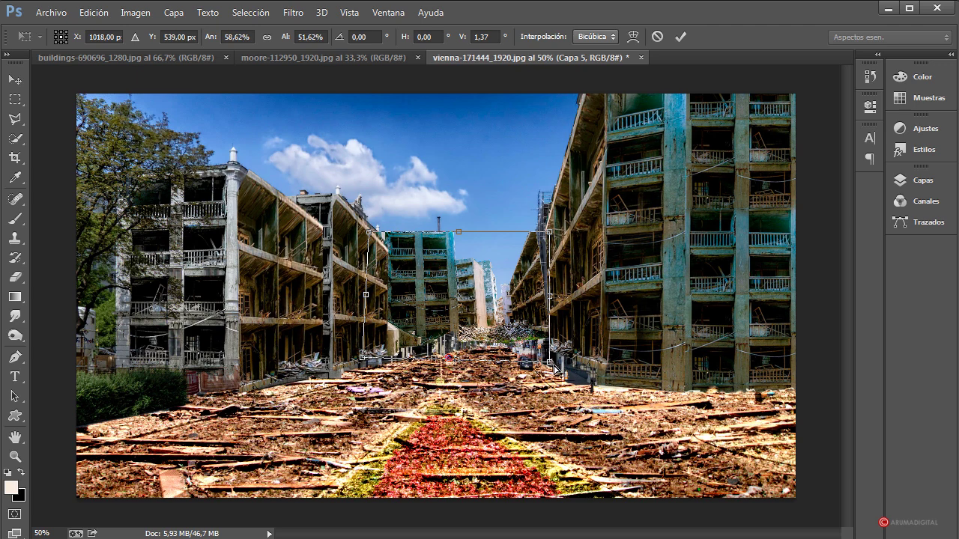
{"action": "left_click_drag", "start_coordinate": [550, 363], "coordinate": [555, 366]}
{"action": "left_click_drag", "start_coordinate": [550, 236], "coordinate": [550, 263]}
{"action": "left_click_drag", "start_coordinate": [553, 374], "coordinate": [543, 365]}
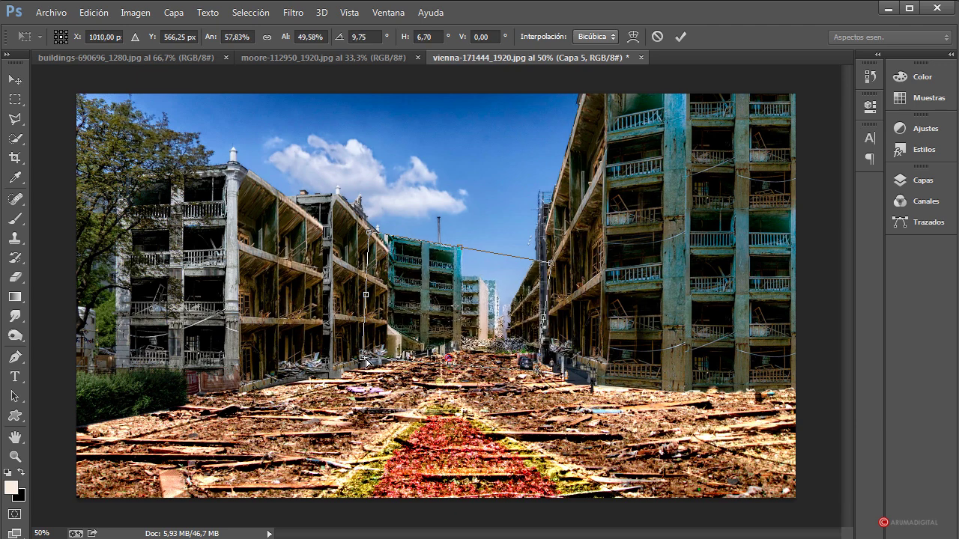
{"action": "left_click_drag", "start_coordinate": [364, 359], "coordinate": [365, 358]}
{"action": "left_click_drag", "start_coordinate": [368, 238], "coordinate": [355, 256]}
{"action": "left_click_drag", "start_coordinate": [365, 356], "coordinate": [353, 363]}
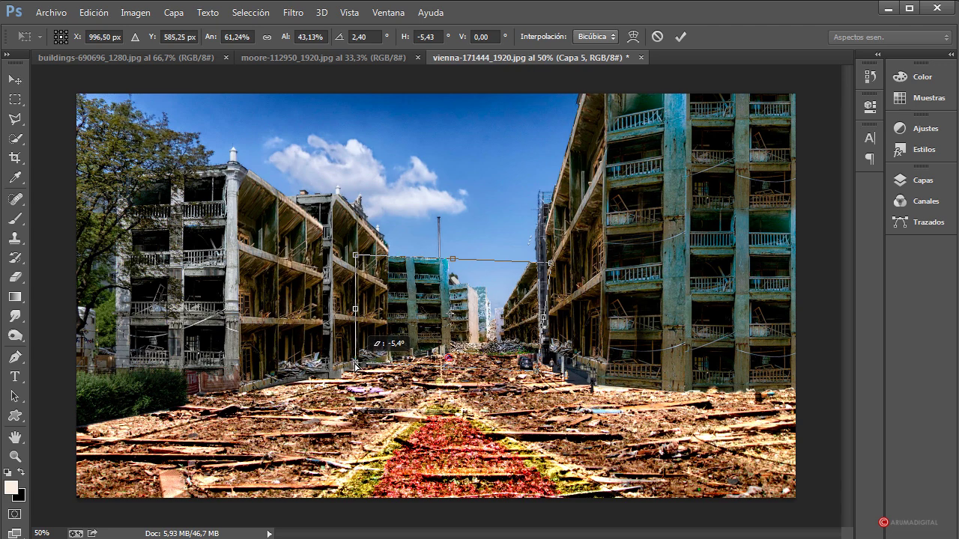
{"action": "left_click_drag", "start_coordinate": [357, 260], "coordinate": [353, 264]}
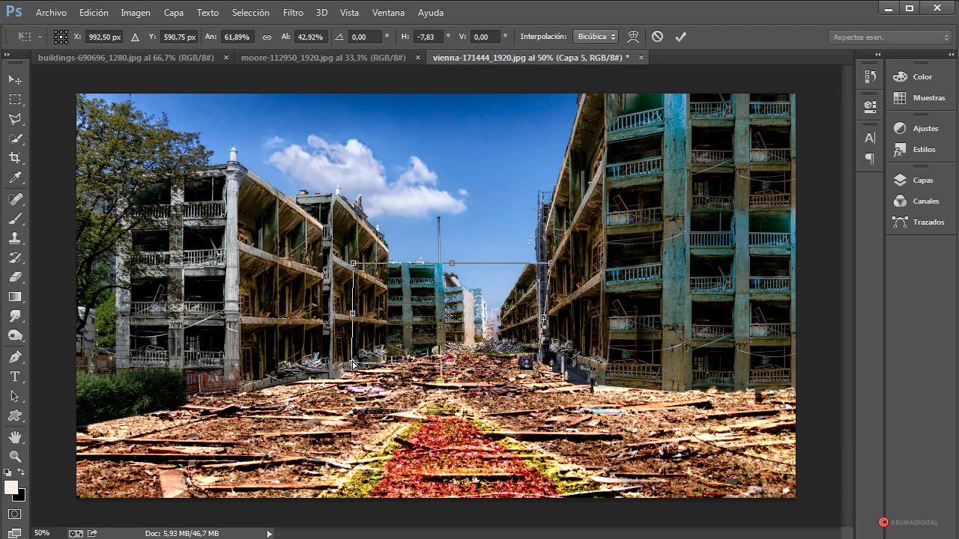
{"action": "left_click_drag", "start_coordinate": [353, 364], "coordinate": [352, 368]}
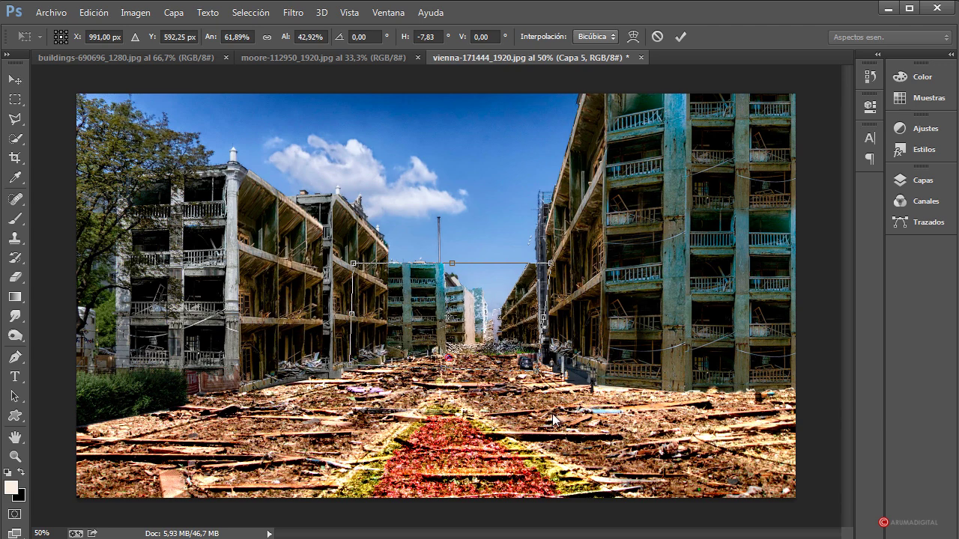
{"action": "key", "text": "Return"}
{"action": "key", "text": "l"}
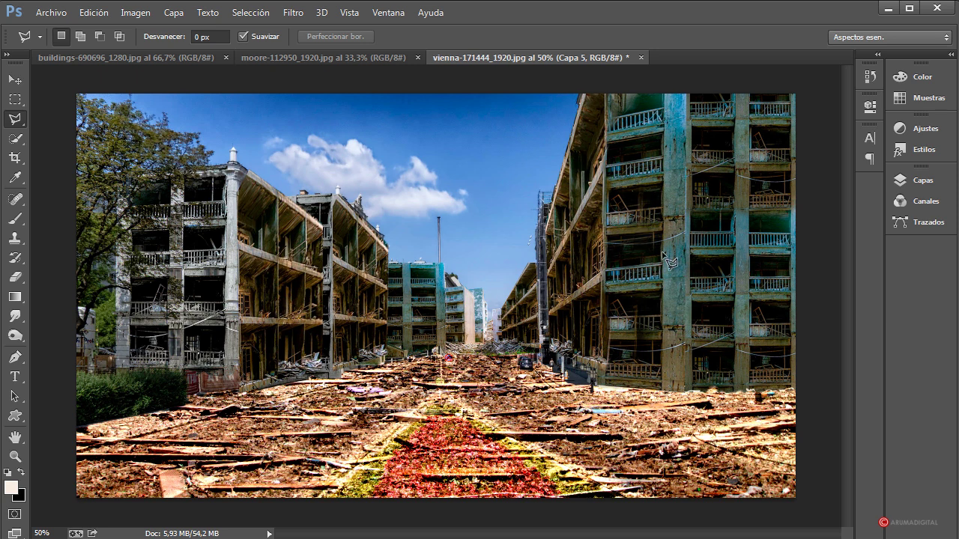
Add a Tono/saturación adjustment layer above Capa 3 copia with the saturation set to -54.
{"action": "left_click", "coordinate": [934, 187]}
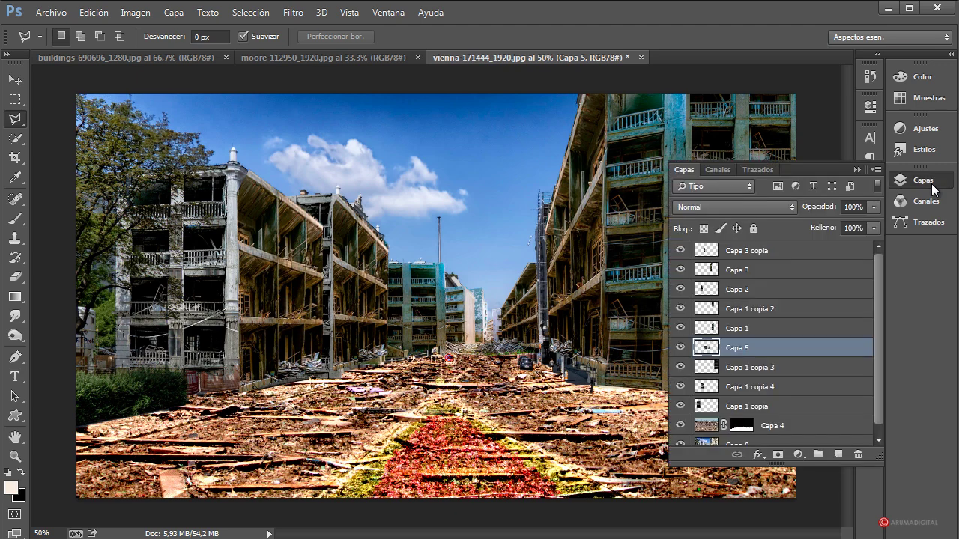
{"action": "left_click", "coordinate": [851, 254]}
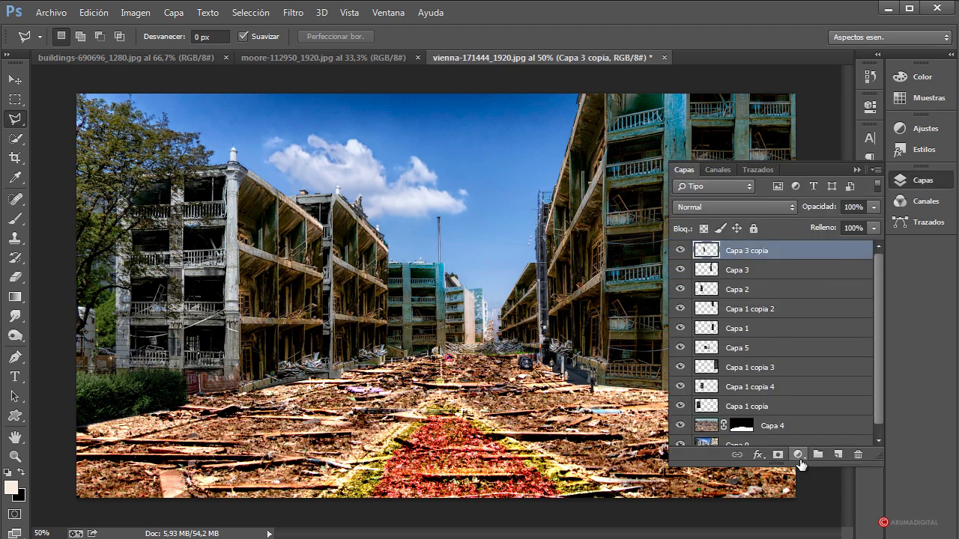
{"action": "left_click", "coordinate": [798, 455]}
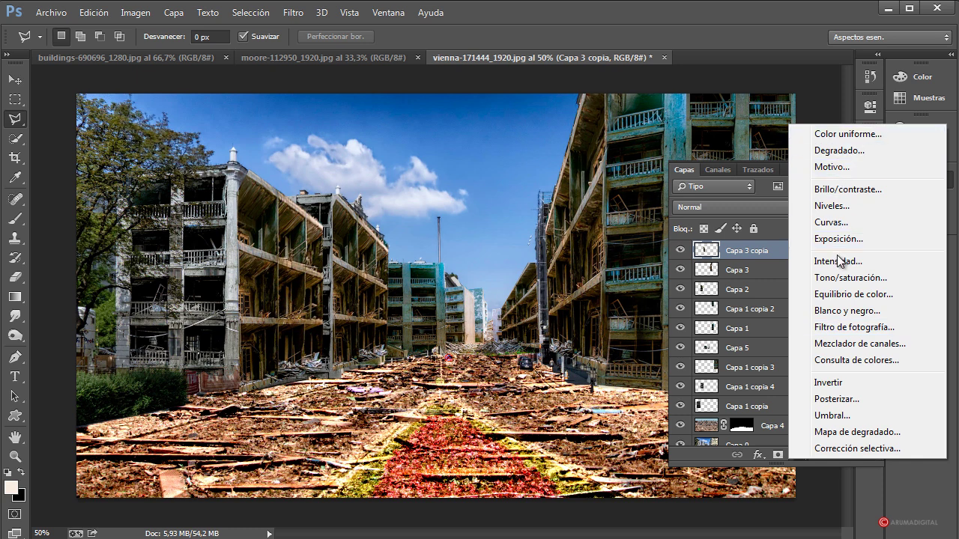
{"action": "left_click", "coordinate": [850, 278]}
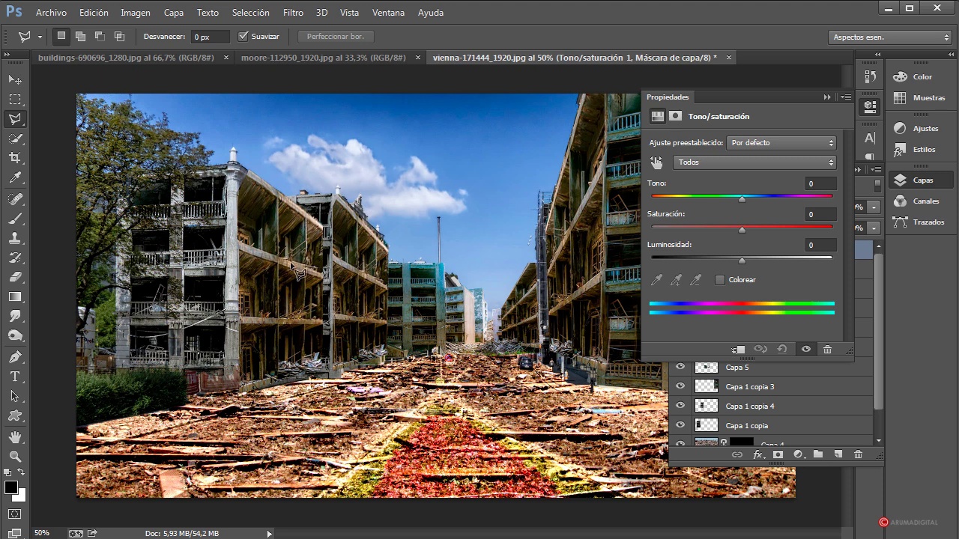
{"action": "left_click_drag", "start_coordinate": [740, 230], "coordinate": [695, 234]}
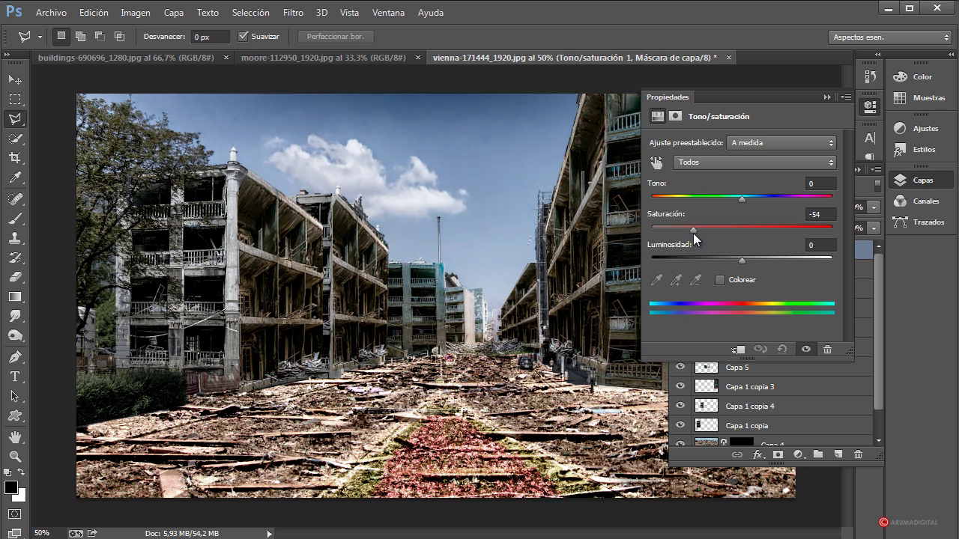
{"action": "left_click", "coordinate": [823, 97]}
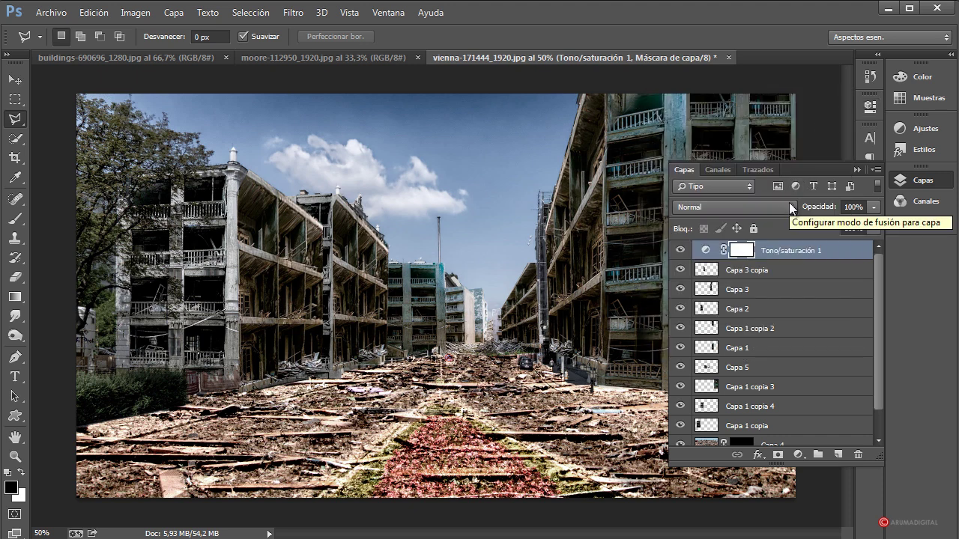
Add a Brillo/contraste adjustment layer above Tono/saturación 1 with brightness 5 and contrast 94.
{"action": "left_click", "coordinate": [802, 455]}
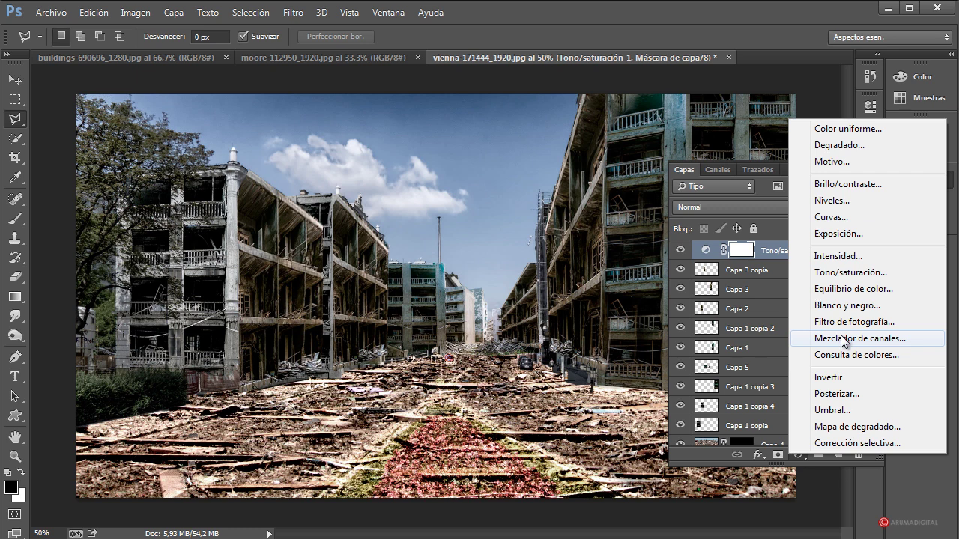
{"action": "left_click", "coordinate": [841, 184]}
{"action": "left_click_drag", "start_coordinate": [740, 181], "coordinate": [730, 181]}
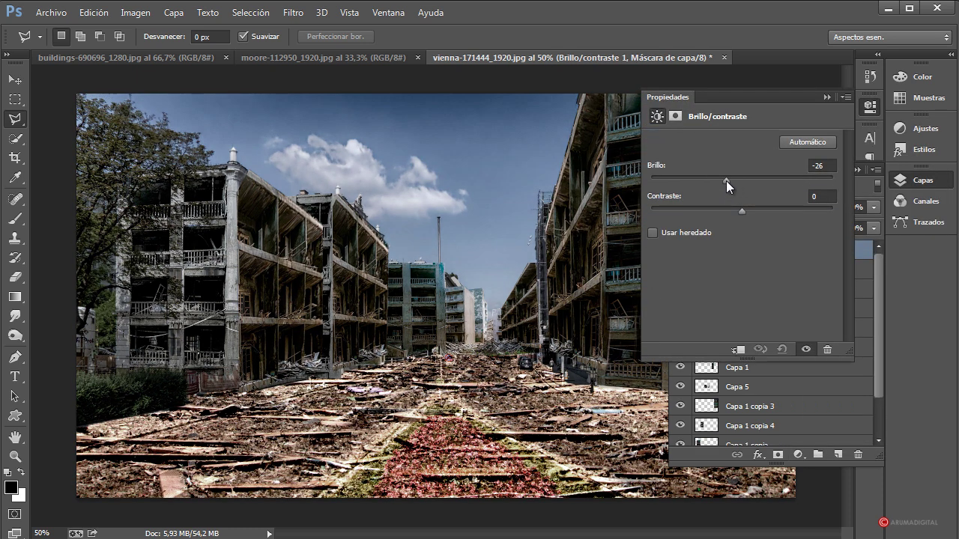
{"action": "left_click_drag", "start_coordinate": [744, 212], "coordinate": [792, 211]}
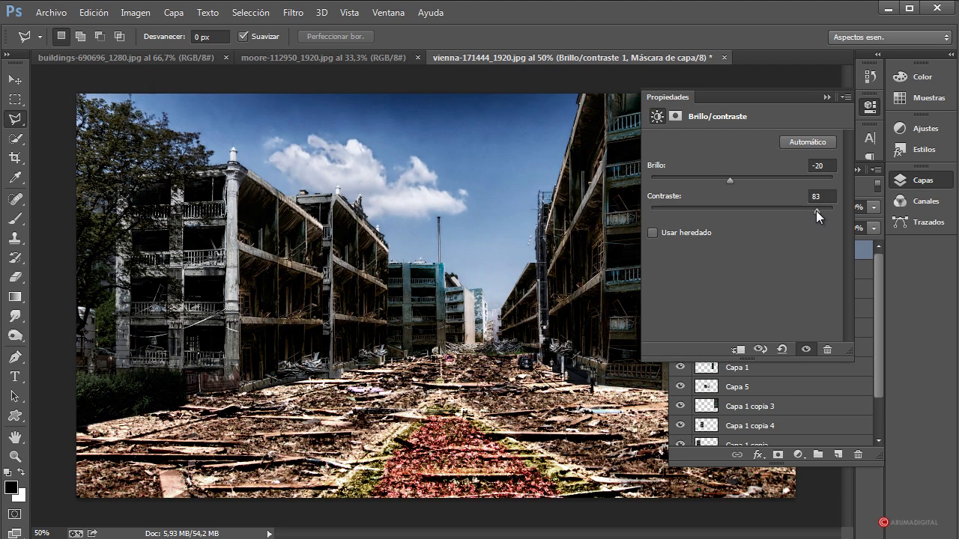
{"action": "mouse_move", "coordinate": [732, 181]}
{"action": "left_mouse_down"}
{"action": "mouse_move", "coordinate": [763, 181]}
{"action": "mouse_move", "coordinate": [744, 180]}
{"action": "left_mouse_up"}
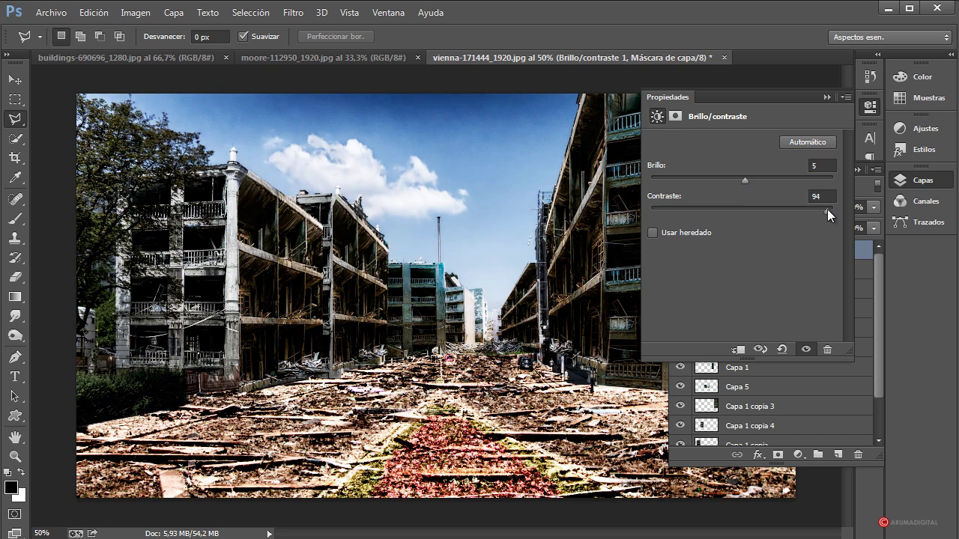
{"action": "left_click", "coordinate": [826, 97]}
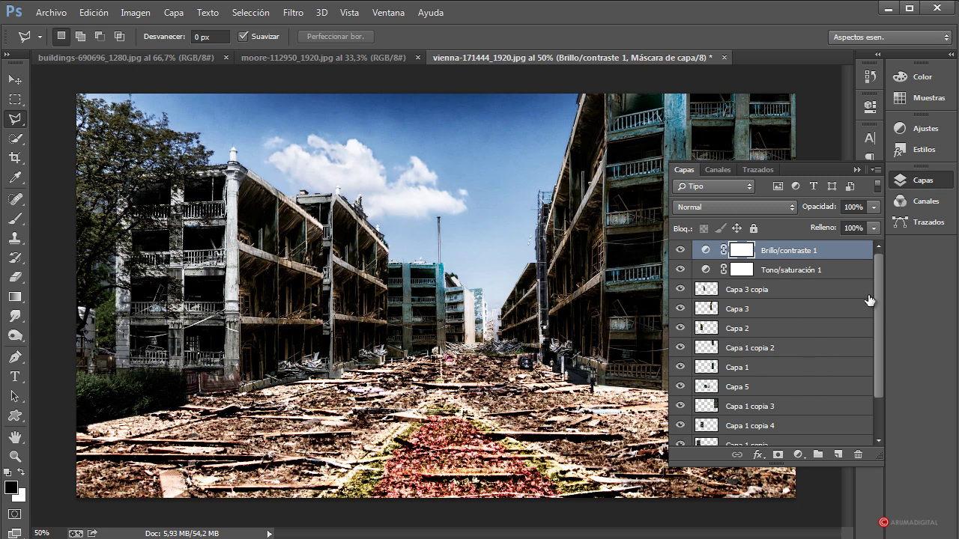
Check which facade Capa 2 holds by toggling its visibility, and reduce that layer's saturation with the Tono/saturación image adjustment.
{"action": "left_click_drag", "start_coordinate": [881, 319], "coordinate": [880, 348]}
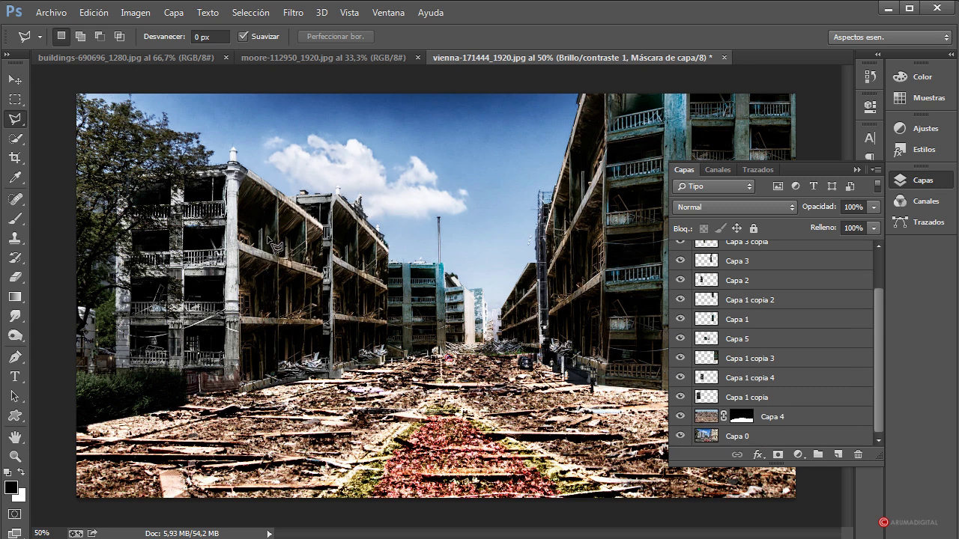
{"action": "left_click", "coordinate": [680, 359]}
{"action": "scroll", "coordinate": [880, 329], "scroll_direction": "up", "scroll_amount": 3}
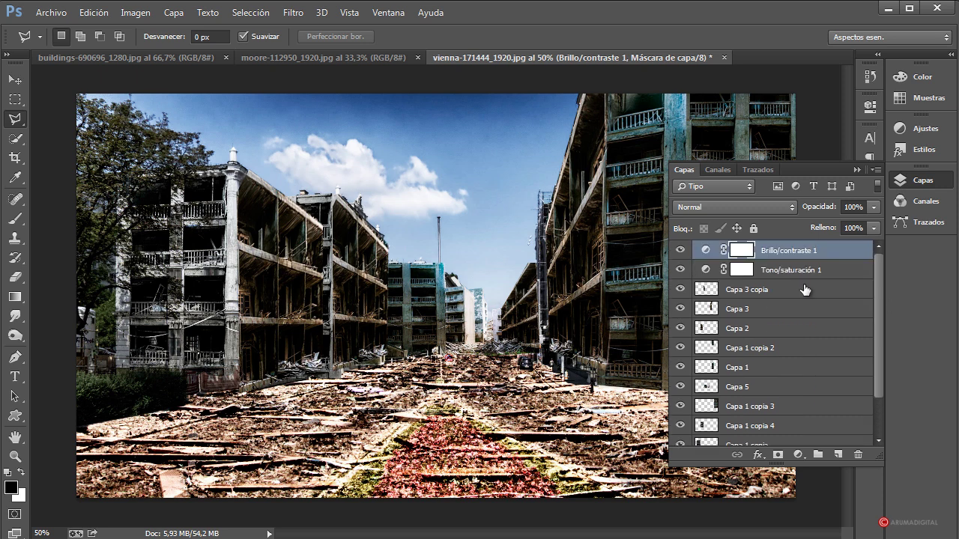
{"action": "left_click", "coordinate": [731, 330]}
{"action": "left_click", "coordinate": [679, 329]}
{"action": "left_click", "coordinate": [679, 330]}
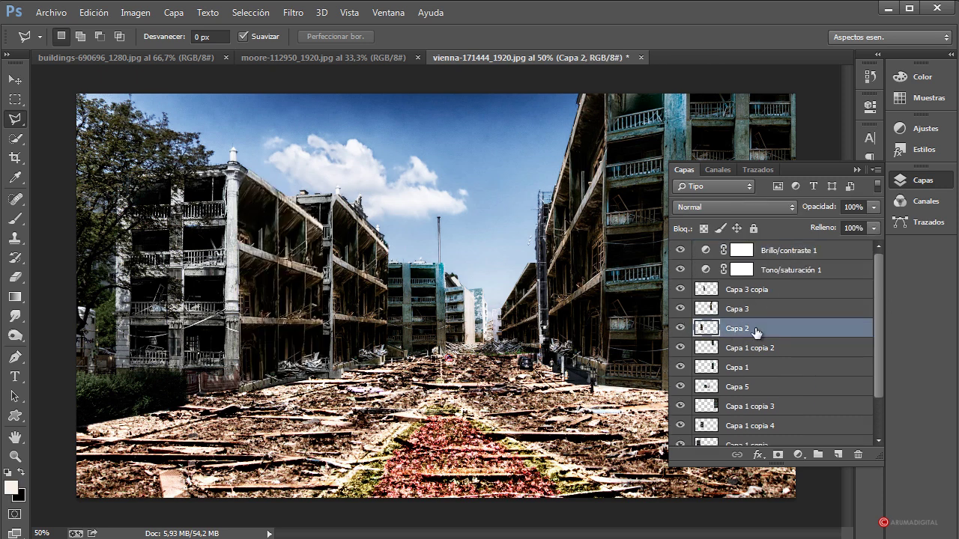
{"action": "left_click", "coordinate": [147, 14]}
{"action": "mouse_move", "coordinate": [149, 50]}
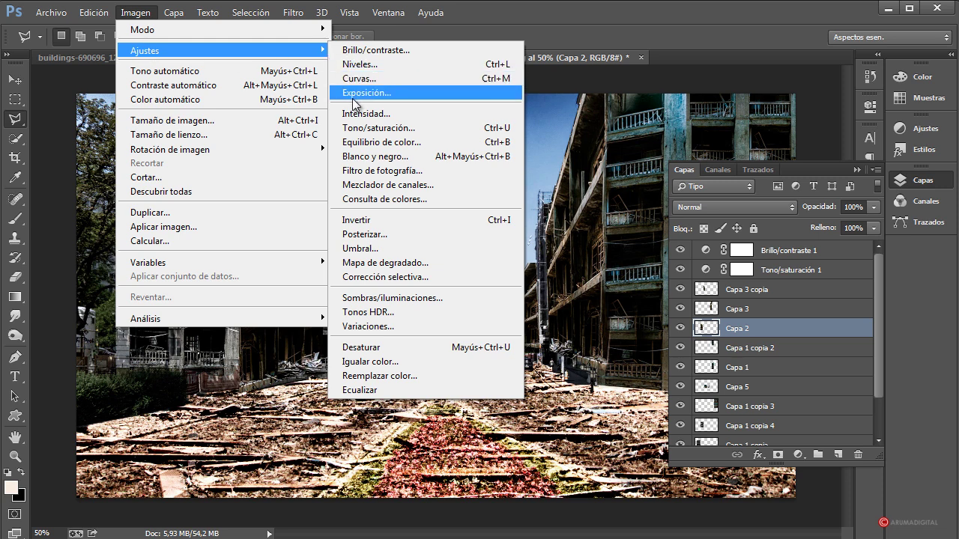
{"action": "left_click", "coordinate": [374, 127]}
{"action": "left_click_drag", "start_coordinate": [721, 365], "coordinate": [678, 367]}
{"action": "left_click", "coordinate": [897, 257]}
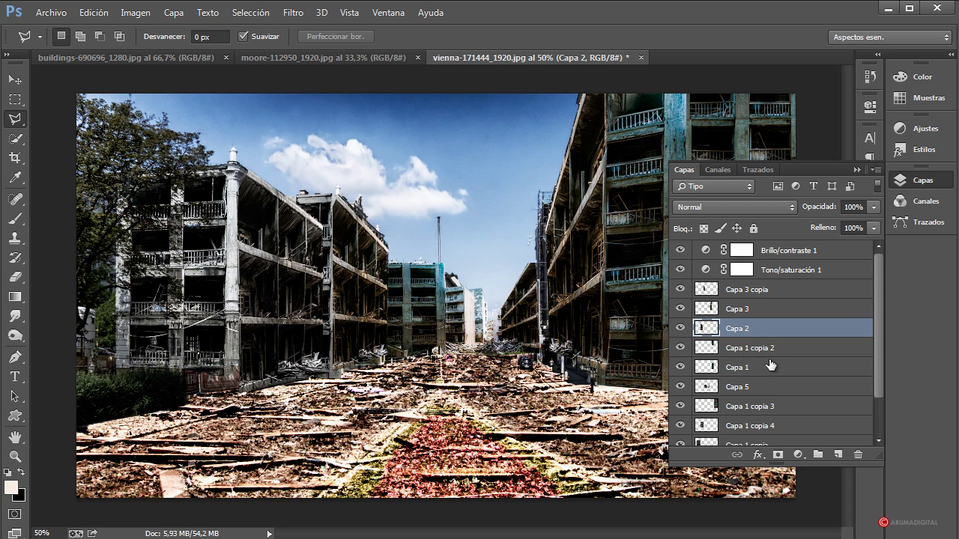
Check which facade Capa 3 copia holds by toggling its visibility, and reduce its saturation directly with Tono/saturación.
{"action": "left_click", "coordinate": [753, 292]}
{"action": "left_click", "coordinate": [680, 291]}
{"action": "left_click", "coordinate": [680, 290]}
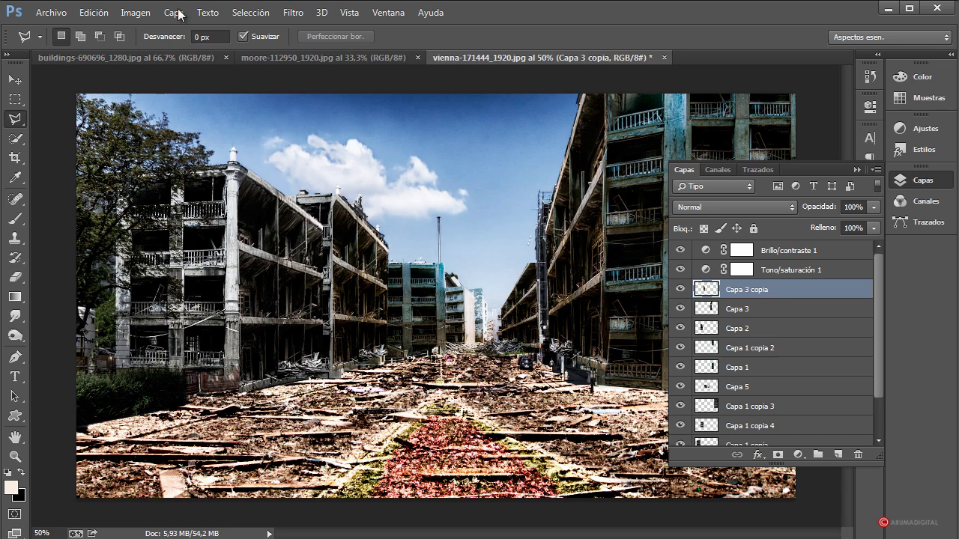
{"action": "left_click", "coordinate": [135, 13]}
{"action": "mouse_move", "coordinate": [159, 52]}
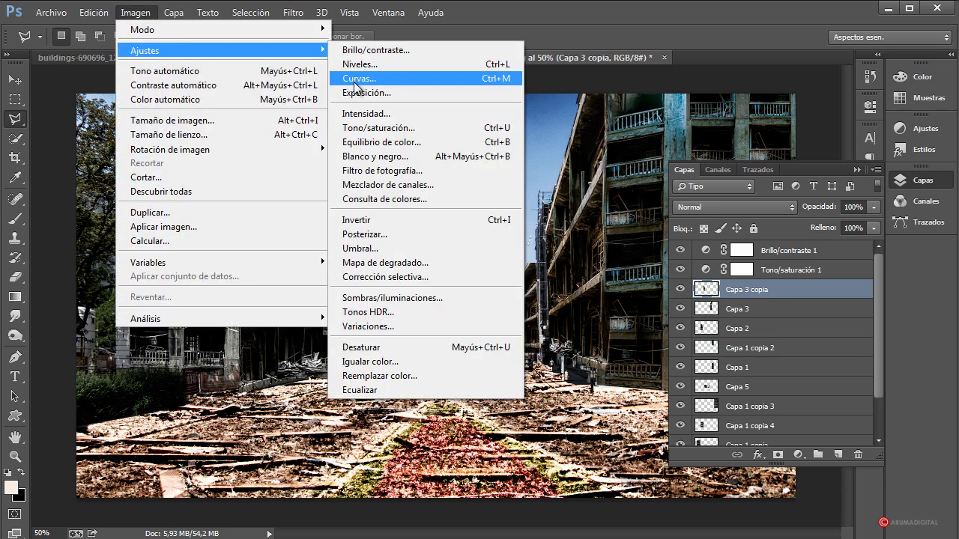
{"action": "left_click", "coordinate": [374, 133]}
{"action": "left_click_drag", "start_coordinate": [723, 365], "coordinate": [685, 366]}
{"action": "left_click", "coordinate": [897, 256]}
{"action": "key", "text": "l"}
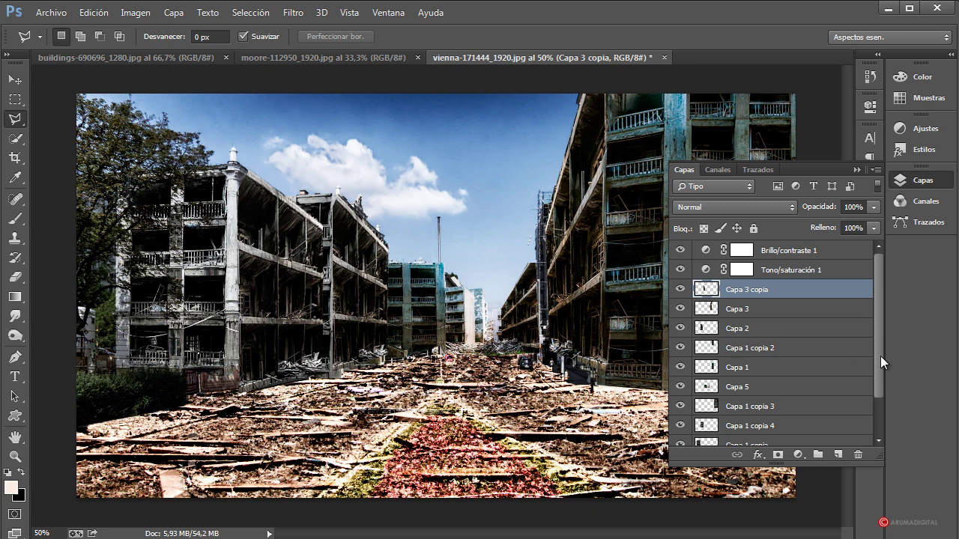
Create a new layer above Capa 4 and paint off-white over the red and green strip of the street with the soft 179 px brush.
{"action": "left_click_drag", "start_coordinate": [881, 357], "coordinate": [877, 428]}
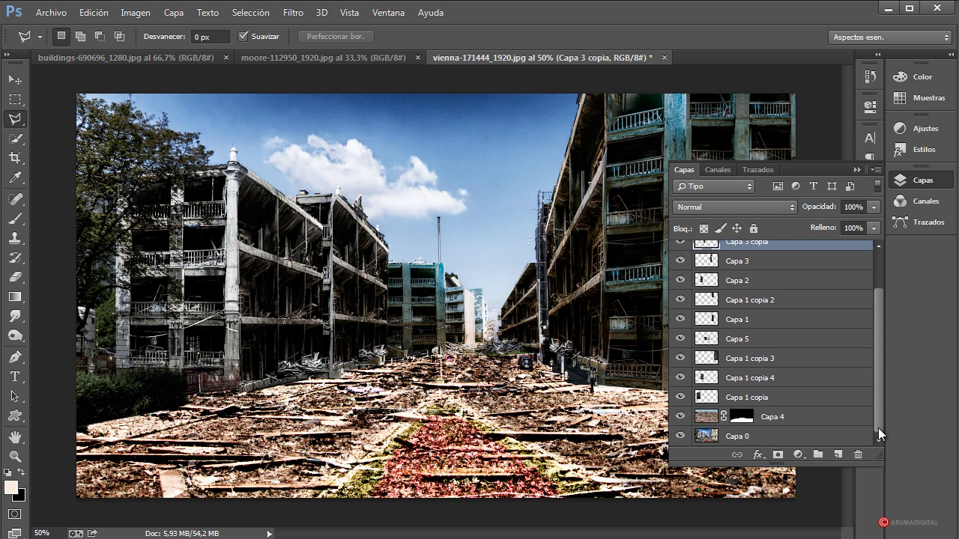
{"action": "left_click", "coordinate": [796, 424]}
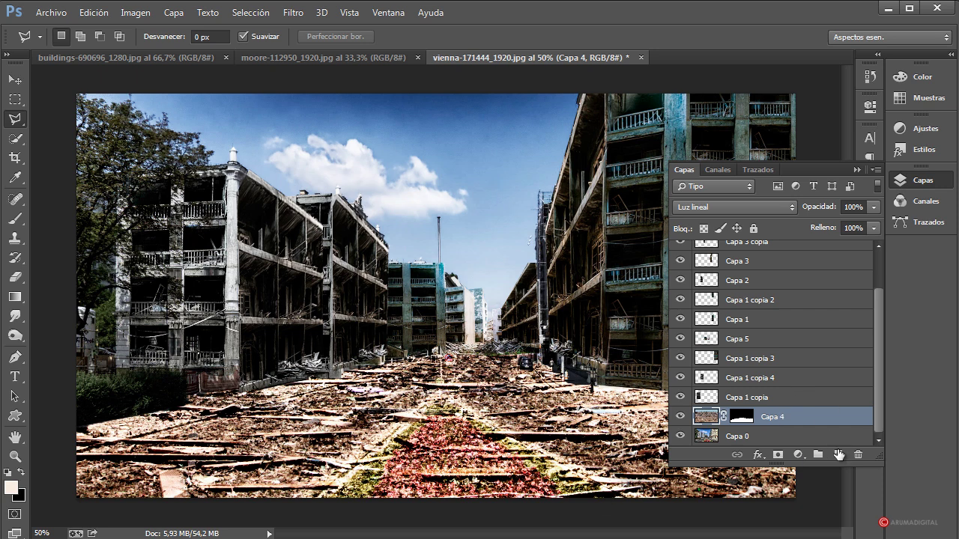
{"action": "left_click", "coordinate": [837, 454]}
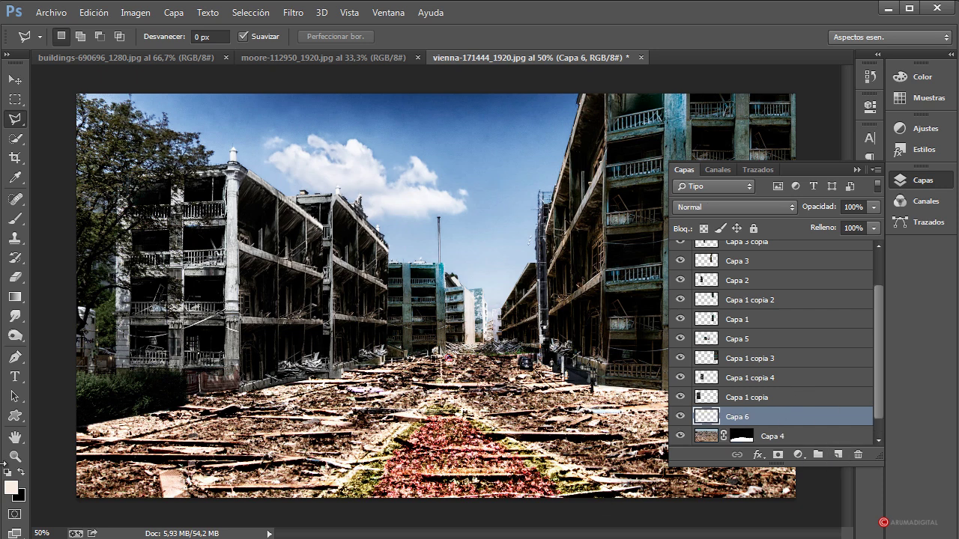
{"action": "left_click", "coordinate": [15, 217]}
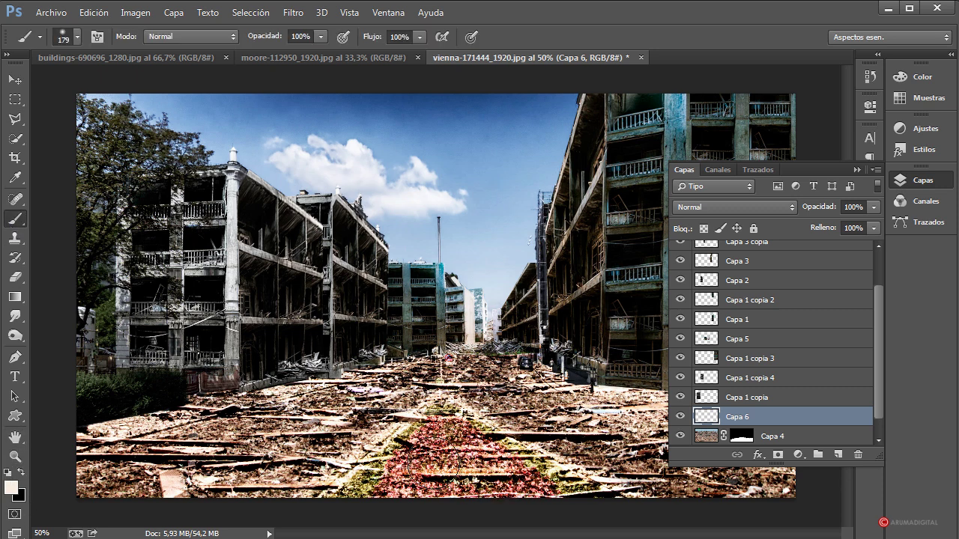
{"action": "mouse_move", "coordinate": [435, 464]}
{"action": "left_mouse_down"}
{"action": "mouse_move", "coordinate": [453, 434]}
{"action": "mouse_move", "coordinate": [569, 499]}
{"action": "mouse_move", "coordinate": [443, 419]}
{"action": "mouse_move", "coordinate": [404, 477]}
{"action": "mouse_move", "coordinate": [350, 502]}
{"action": "mouse_move", "coordinate": [393, 482]}
{"action": "mouse_move", "coordinate": [472, 491]}
{"action": "left_mouse_up"}
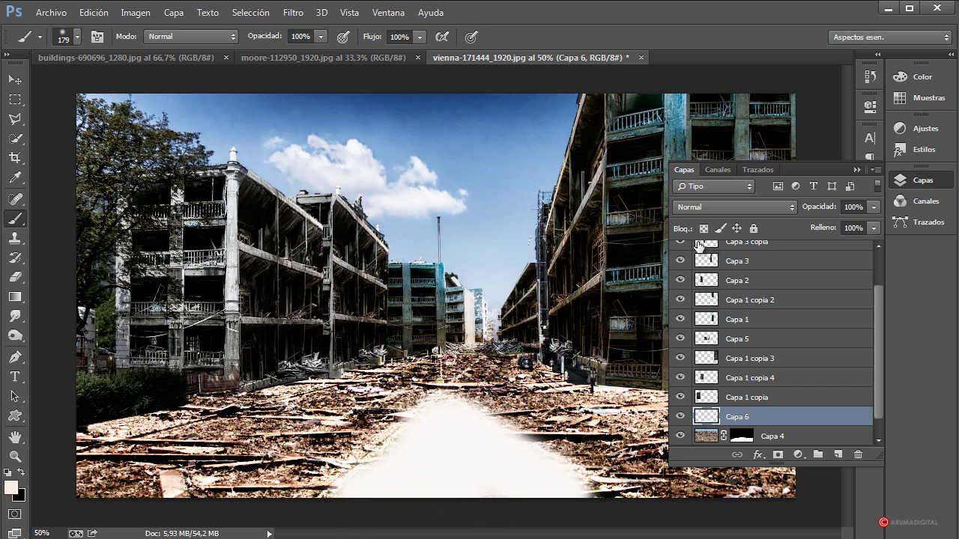
Set Capa 6's blend mode to Saturación and its opacity to 79%.
{"action": "left_click", "coordinate": [725, 208]}
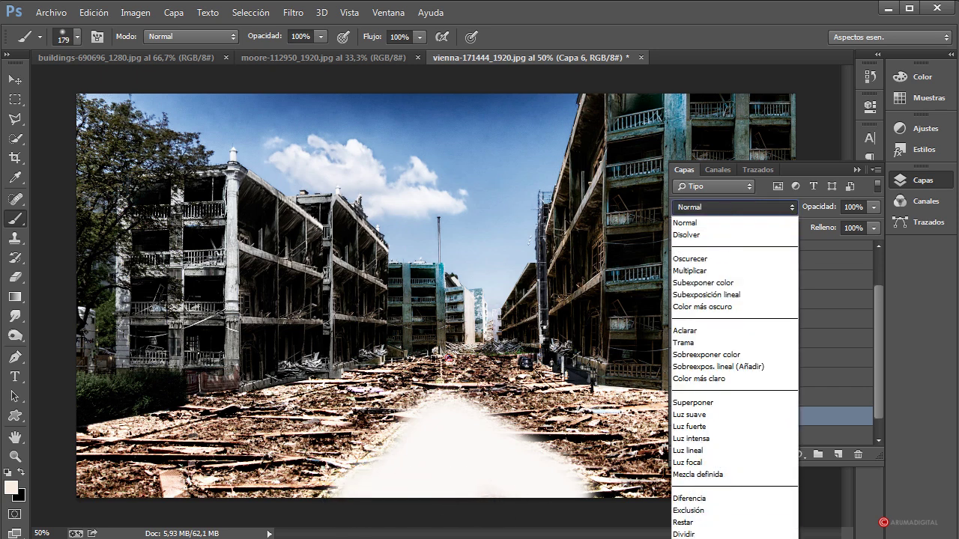
{"action": "left_click", "coordinate": [697, 538]}
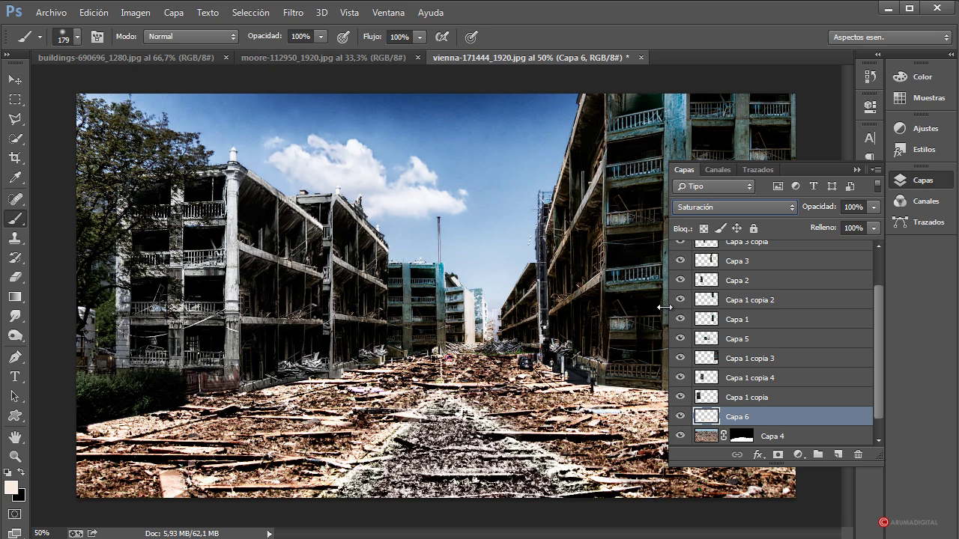
{"action": "left_click", "coordinate": [873, 207]}
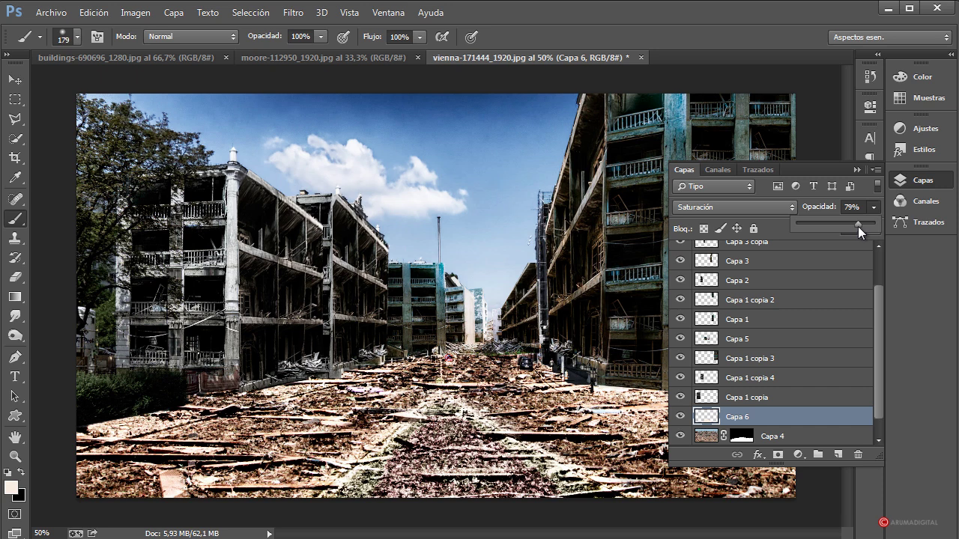
{"action": "left_click", "coordinate": [792, 265]}
Create a new layer above Brillo/contraste 1 and set its blend mode to Multiplicar.
{"action": "scroll", "coordinate": [880, 303], "scroll_direction": "up", "scroll_amount": 3}
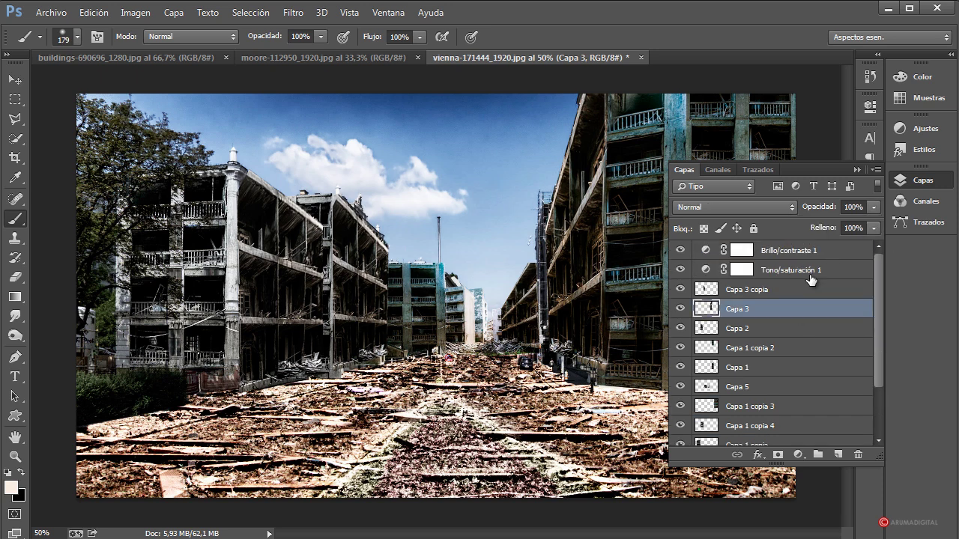
{"action": "left_click", "coordinate": [809, 289]}
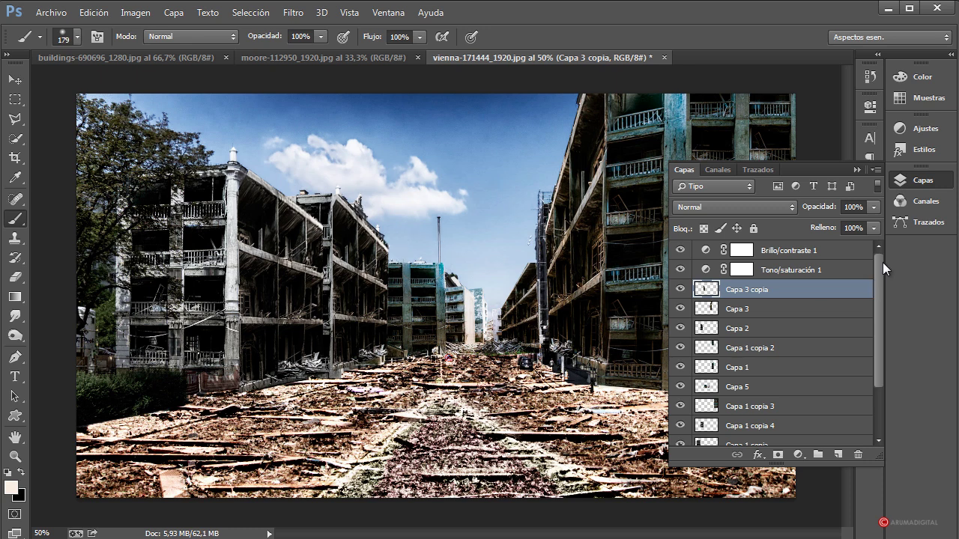
{"action": "left_click", "coordinate": [816, 252]}
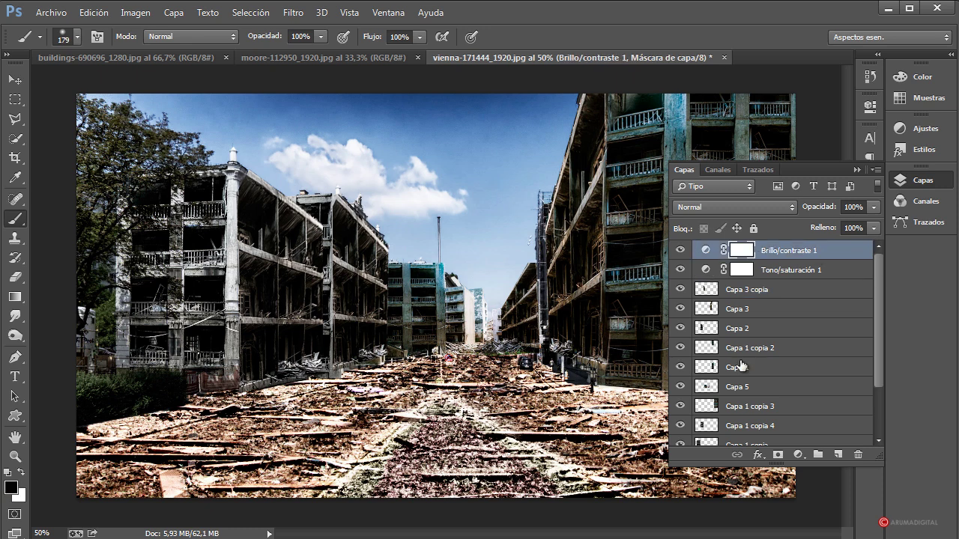
{"action": "key", "text": "d"}
{"action": "left_click", "coordinate": [838, 455]}
{"action": "key", "text": "x"}
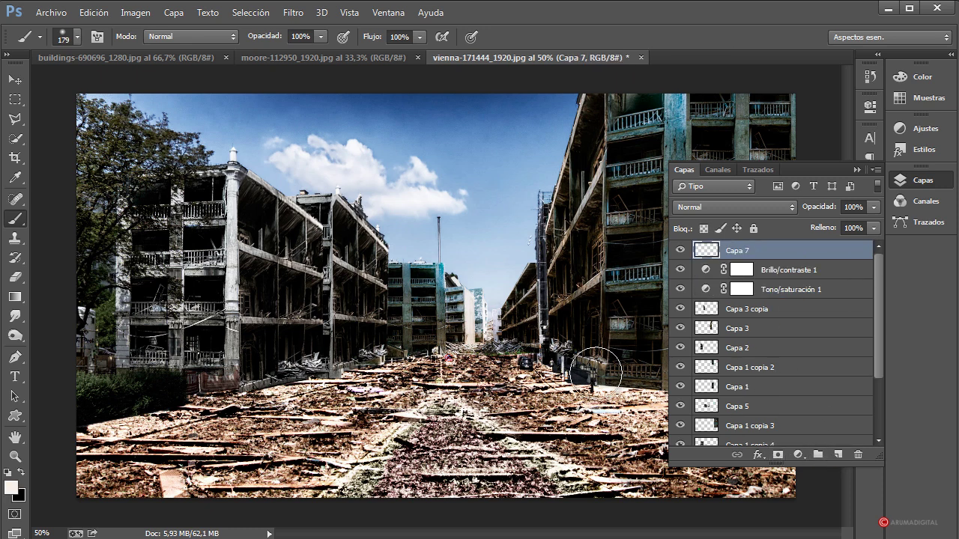
{"action": "left_click", "coordinate": [752, 209]}
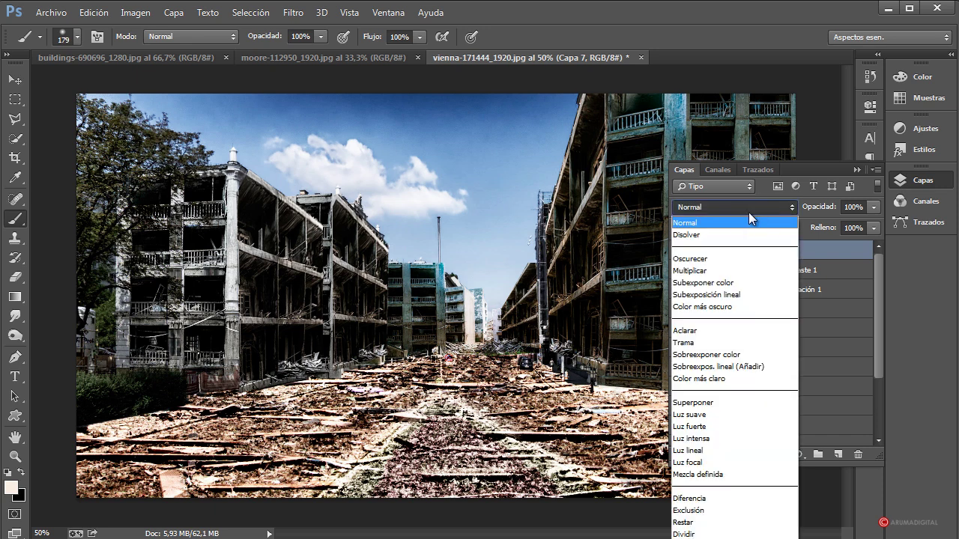
{"action": "left_click", "coordinate": [713, 271]}
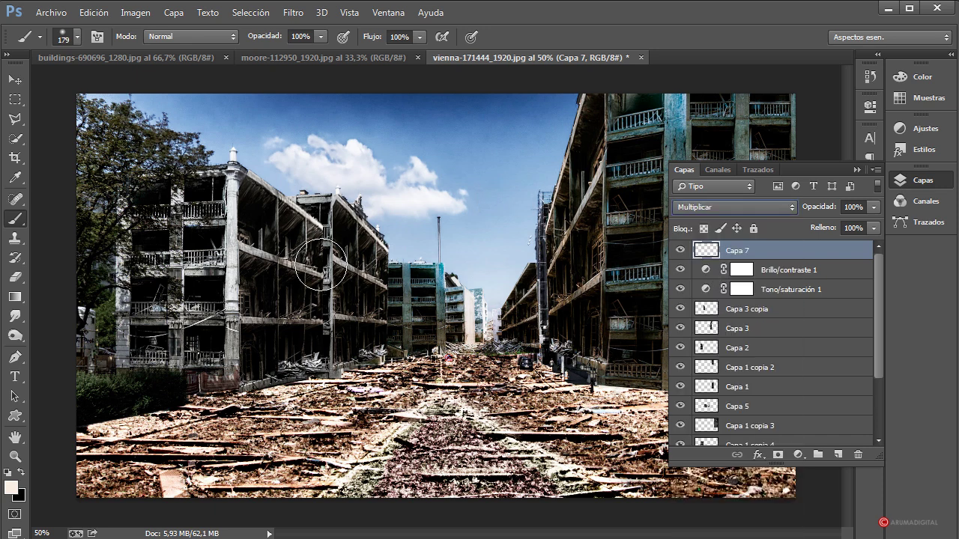
Fill Capa 7 with black and set its opacity to 53%.
{"action": "left_click", "coordinate": [21, 472]}
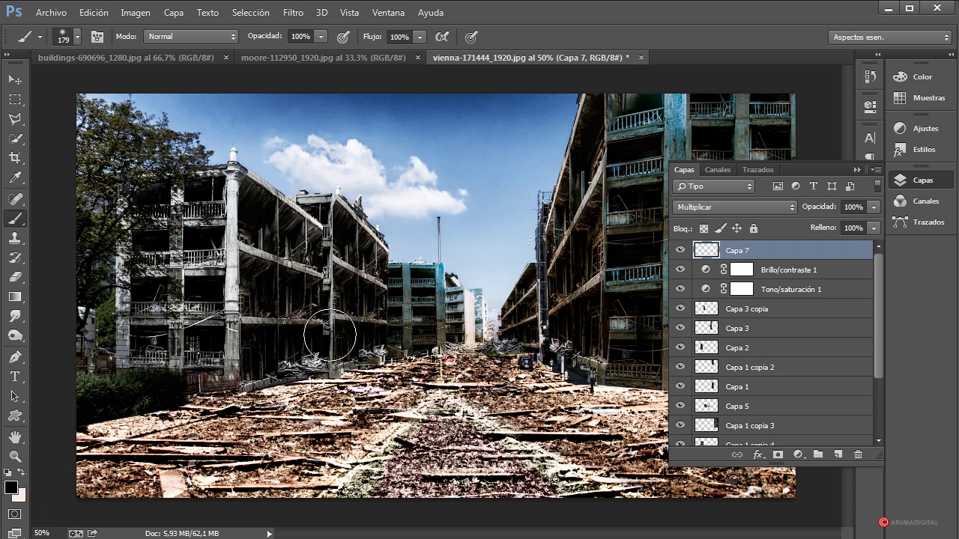
{"action": "key", "text": "alt+BackSpace"}
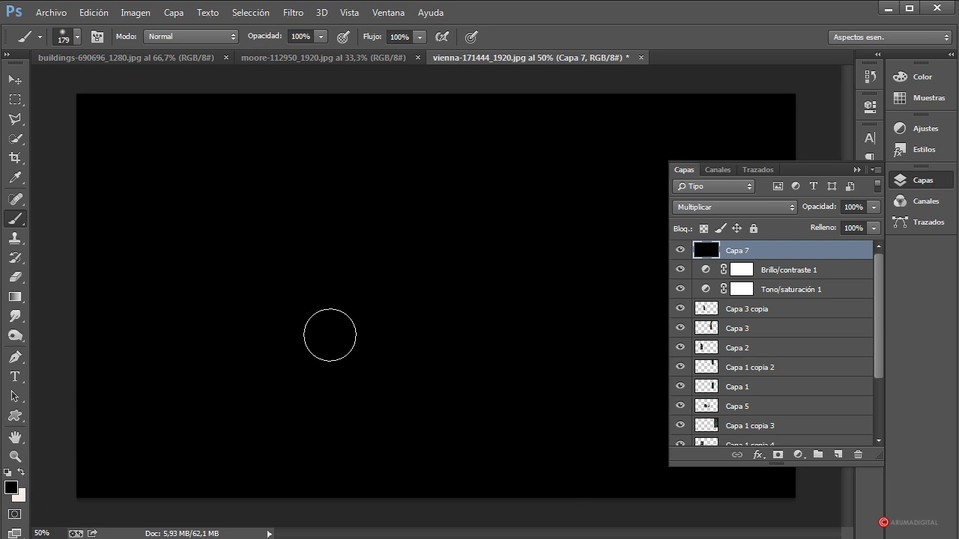
{"action": "left_click", "coordinate": [873, 206]}
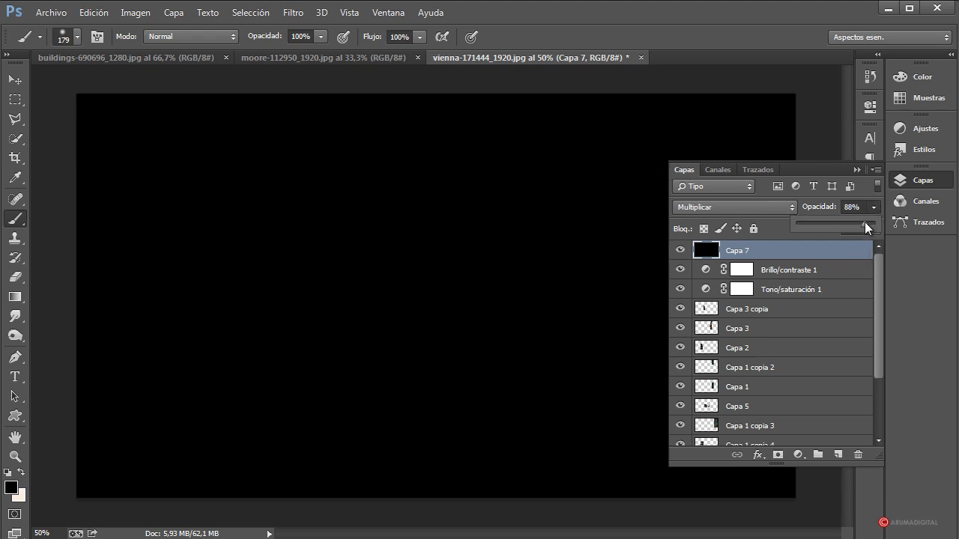
{"action": "left_click_drag", "start_coordinate": [865, 222], "coordinate": [840, 225]}
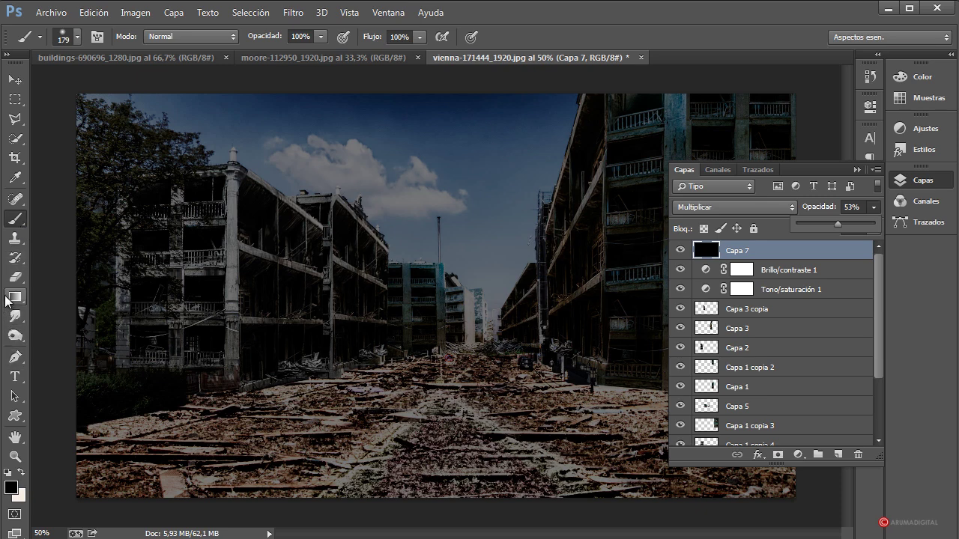
Set the foreground color to the orange c66834.
{"action": "left_click", "coordinate": [22, 472]}
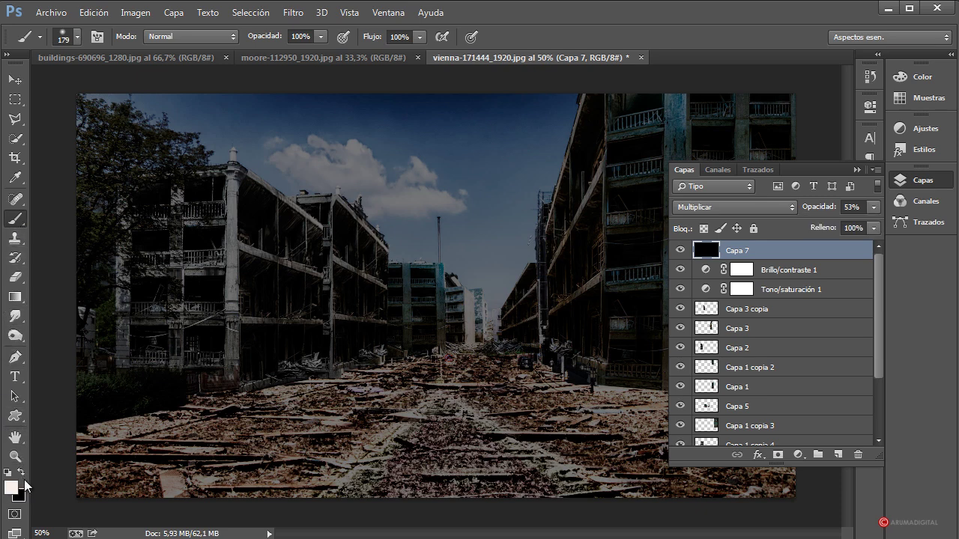
{"action": "left_click", "coordinate": [10, 488]}
{"action": "mouse_move", "coordinate": [642, 175]}
{"action": "left_mouse_down"}
{"action": "mouse_move", "coordinate": [681, 133]}
{"action": "mouse_move", "coordinate": [713, 133]}
{"action": "mouse_move", "coordinate": [717, 145]}
{"action": "mouse_move", "coordinate": [703, 143]}
{"action": "left_mouse_up"}
{"action": "left_click_drag", "start_coordinate": [777, 279], "coordinate": [772, 282]}
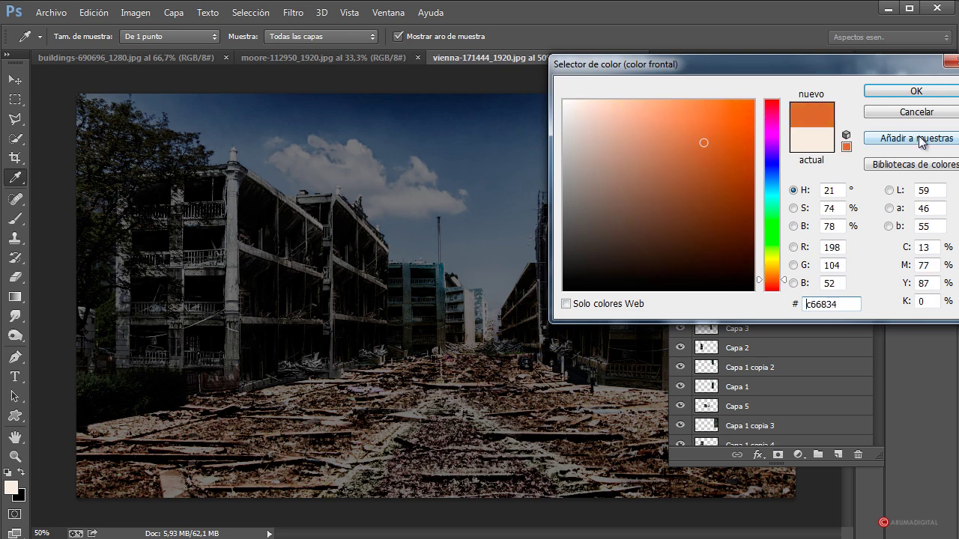
{"action": "left_click", "coordinate": [917, 90]}
Paint orange over the sky and street center on Capa 7 with a soft 1039 px brush, and set the layer's opacity to 67%.
{"action": "key", "text": "b"}
{"action": "mouse_move", "coordinate": [362, 265]}
{"action": "left_mouse_down"}
{"action": "mouse_move", "coordinate": [535, 230]}
{"action": "mouse_move", "coordinate": [489, 234]}
{"action": "mouse_move", "coordinate": [524, 235]}
{"action": "left_mouse_up"}
{"action": "mouse_move", "coordinate": [459, 105]}
{"action": "left_mouse_down"}
{"action": "mouse_move", "coordinate": [469, 169]}
{"action": "mouse_move", "coordinate": [460, 160]}
{"action": "mouse_move", "coordinate": [321, 166]}
{"action": "mouse_move", "coordinate": [738, 159]}
{"action": "mouse_move", "coordinate": [567, 160]}
{"action": "left_mouse_up"}
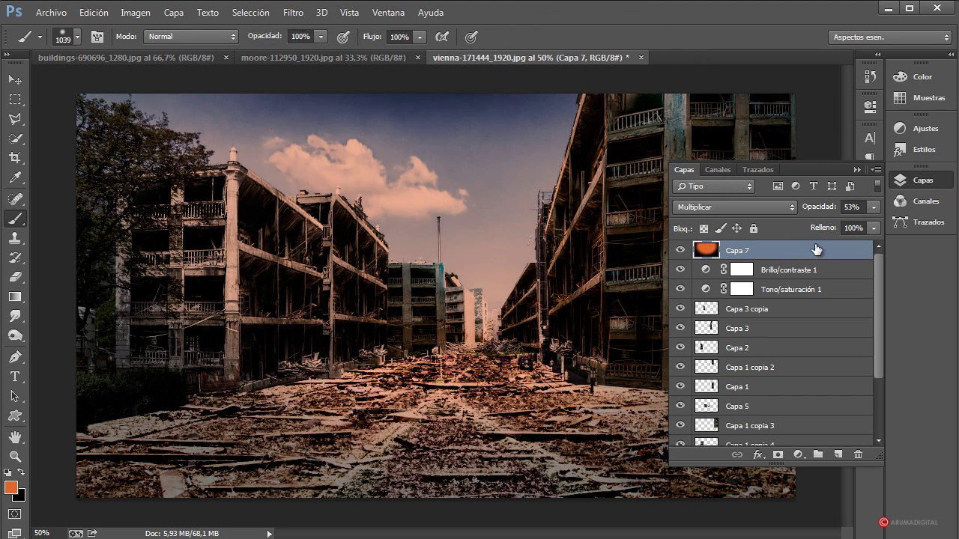
{"action": "left_click", "coordinate": [872, 207]}
{"action": "mouse_move", "coordinate": [839, 225]}
{"action": "left_mouse_down"}
{"action": "mouse_move", "coordinate": [827, 225]}
{"action": "mouse_move", "coordinate": [852, 224]}
{"action": "left_mouse_up"}
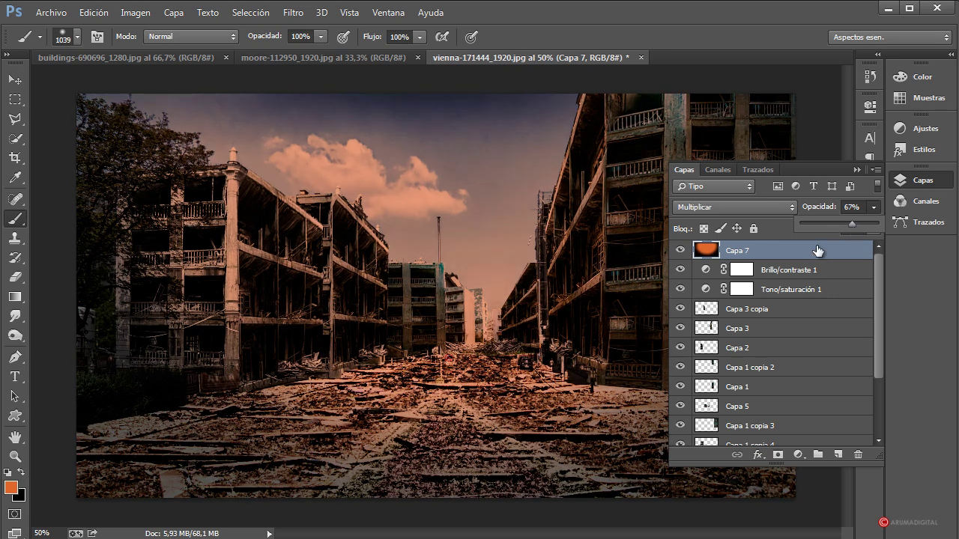
Set the saturation of the Tono/saturación 1 adjustment layer to +2.
{"action": "left_click", "coordinate": [806, 273]}
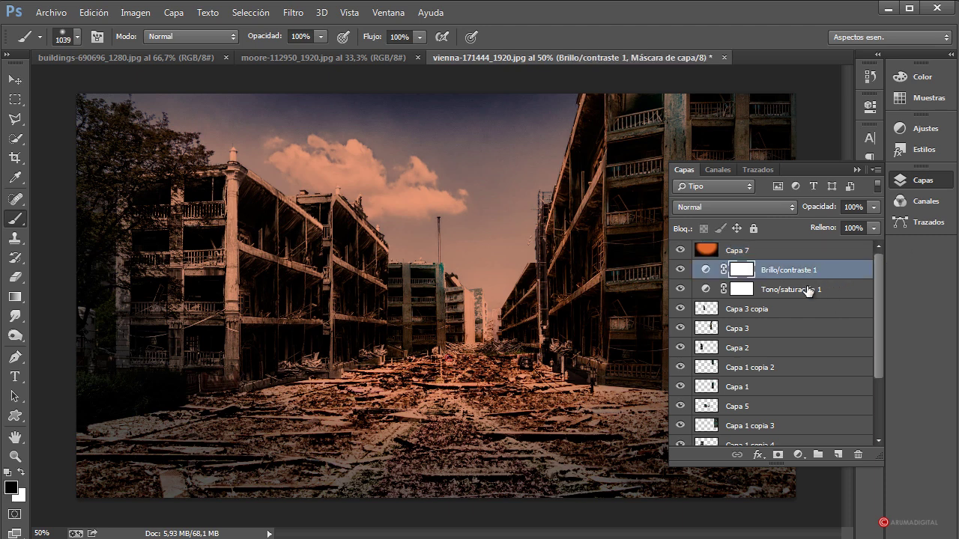
{"action": "left_click", "coordinate": [809, 289]}
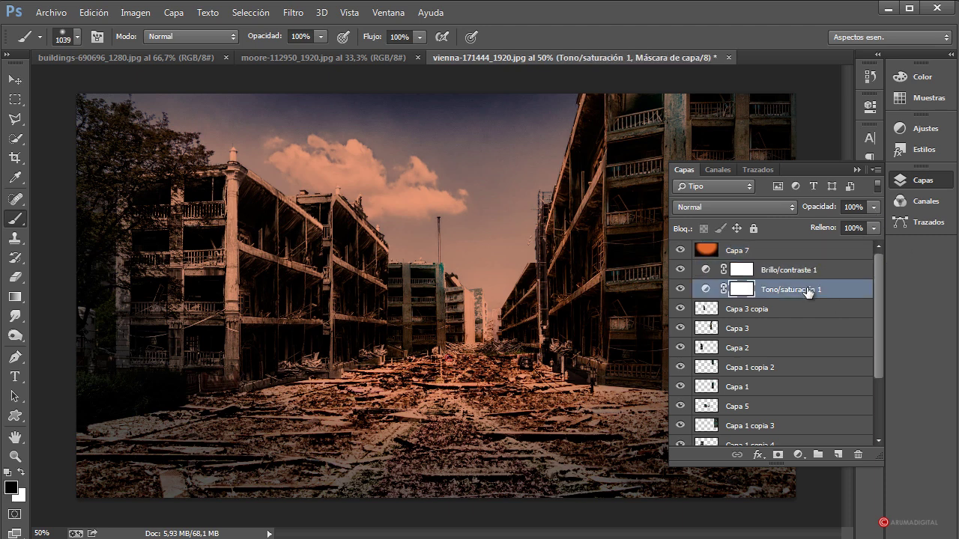
{"action": "double_click", "coordinate": [702, 291]}
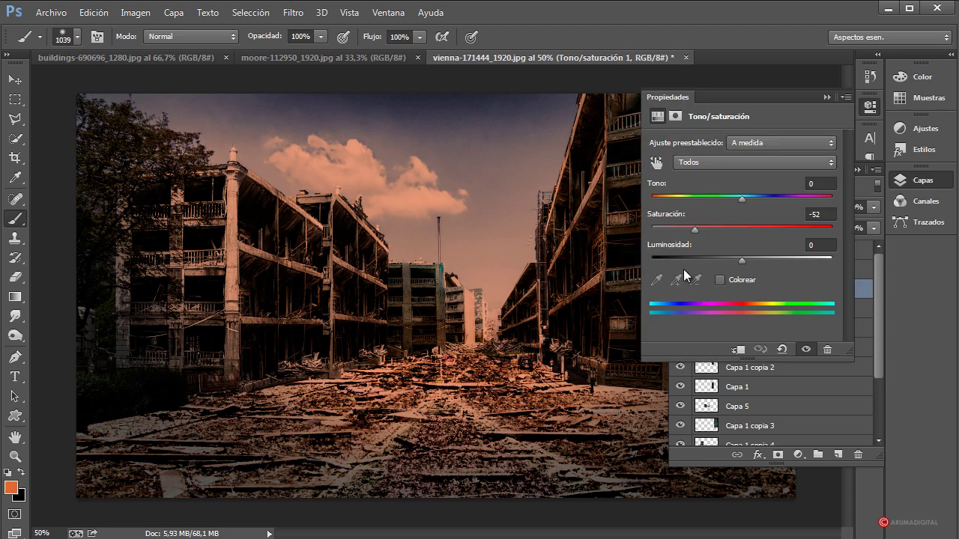
{"action": "left_click_drag", "start_coordinate": [695, 231], "coordinate": [743, 230]}
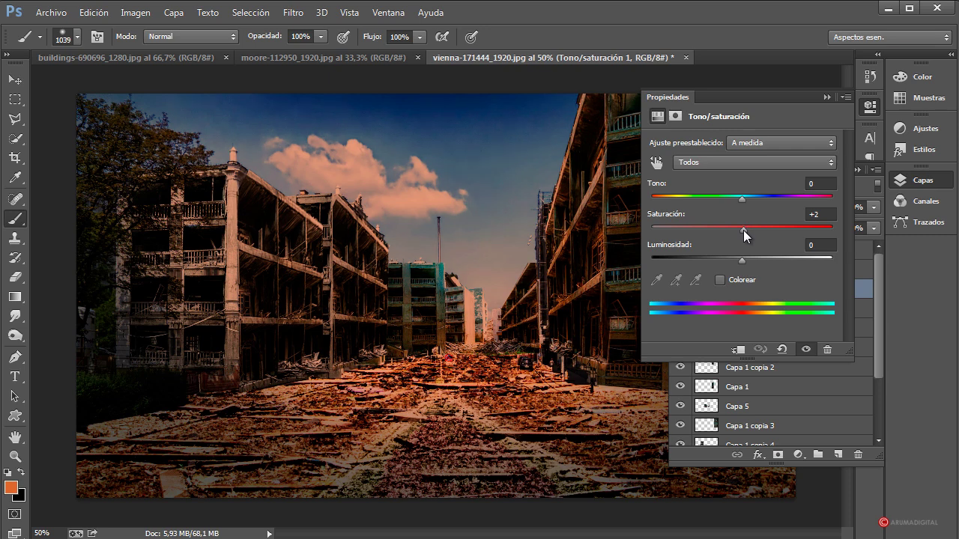
{"action": "left_click", "coordinate": [828, 100]}
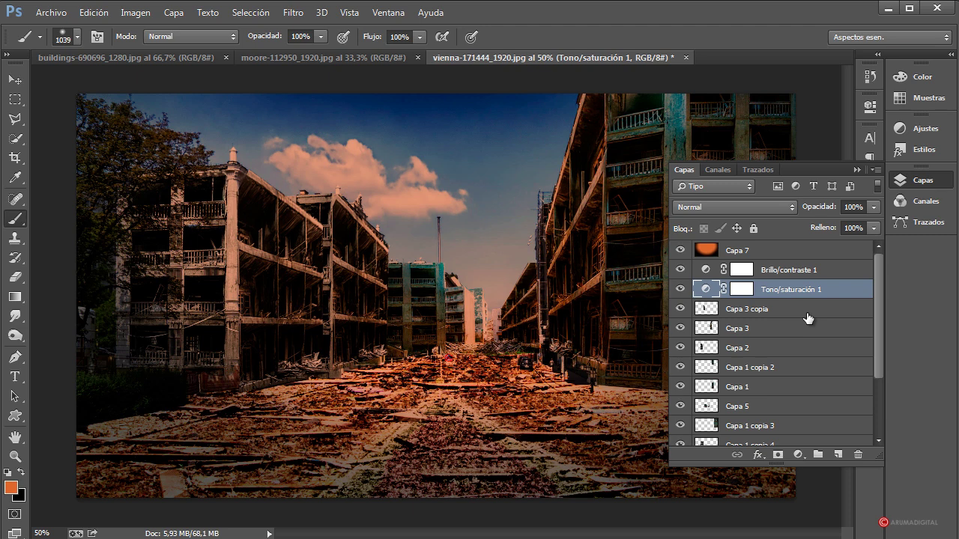
Add a Mapa de degradado adjustment layer above Capa 7 and open its gradient presets.
{"action": "left_click", "coordinate": [812, 248]}
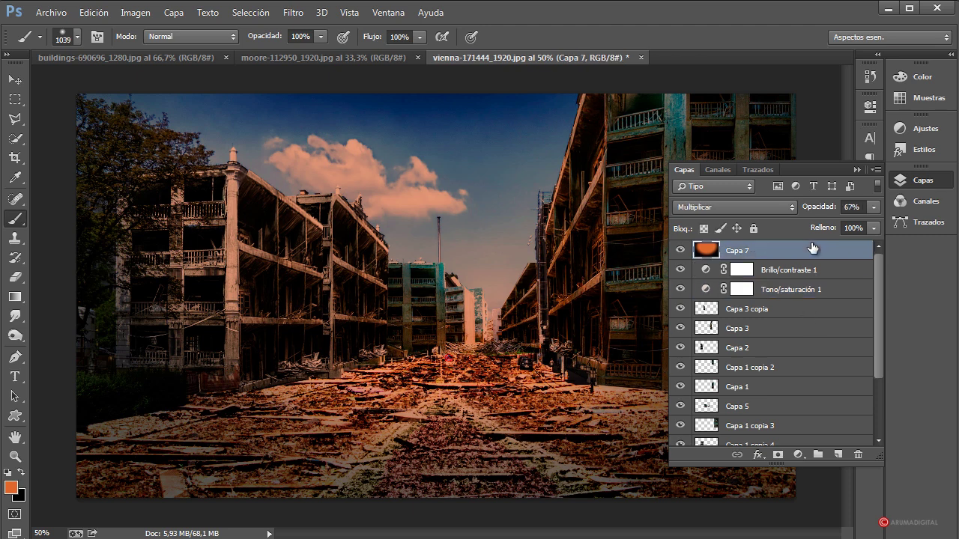
{"action": "left_click", "coordinate": [798, 455]}
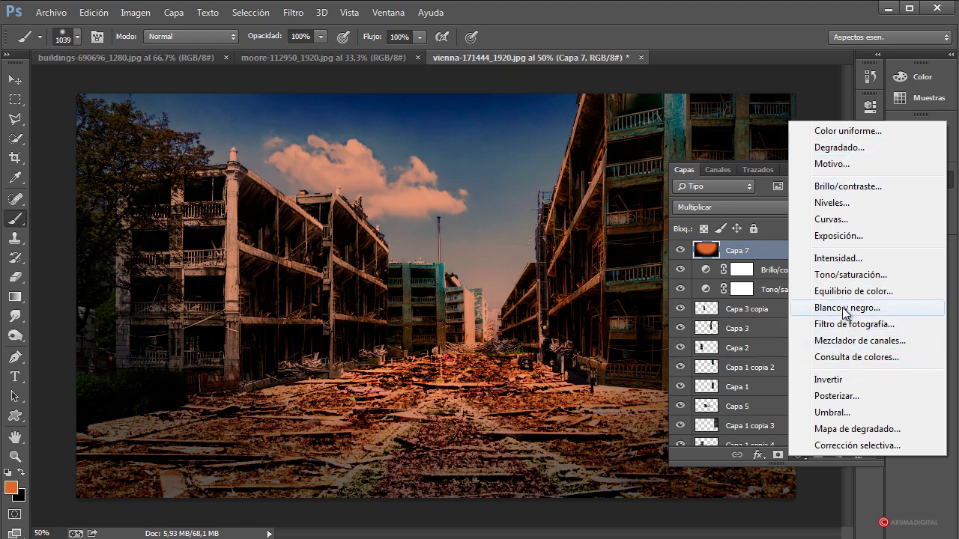
{"action": "left_click", "coordinate": [832, 429]}
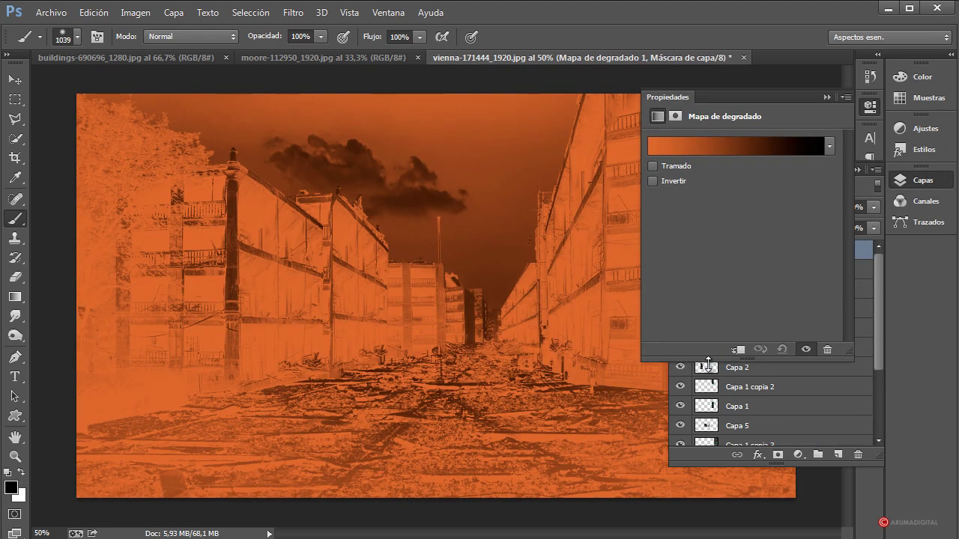
{"action": "left_click", "coordinate": [829, 146]}
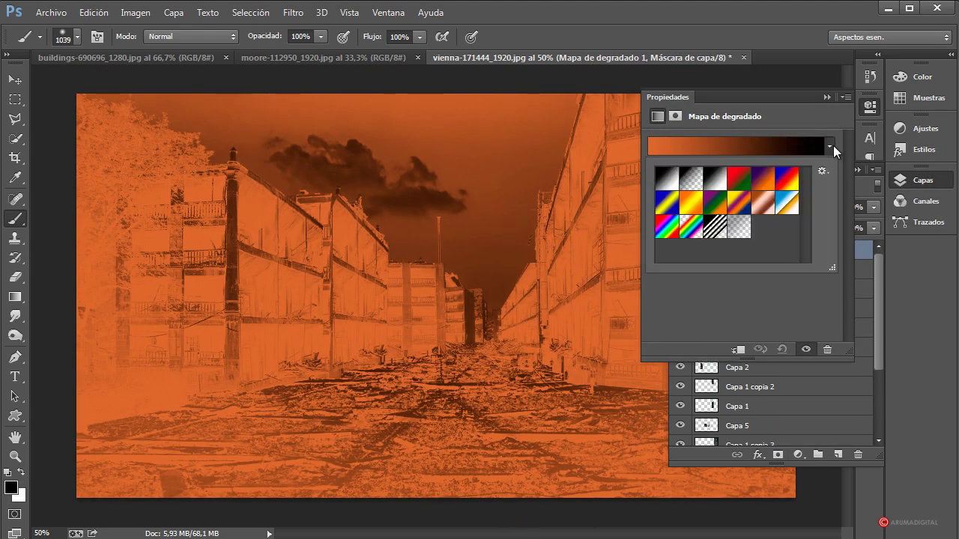
Try several presets on the gradient map, including red-green, orange-yellow, spectrum and black-white.
{"action": "left_click", "coordinate": [747, 180]}
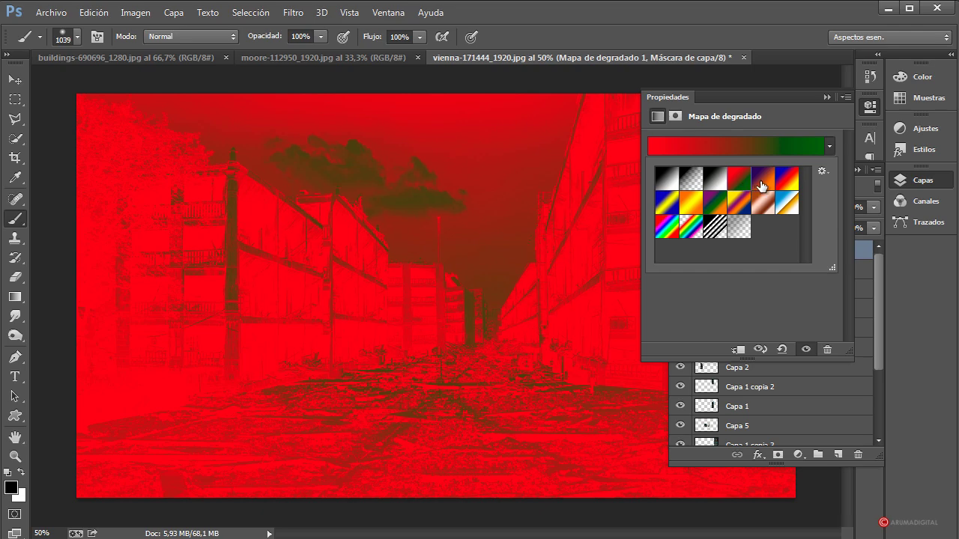
{"action": "left_click", "coordinate": [761, 185]}
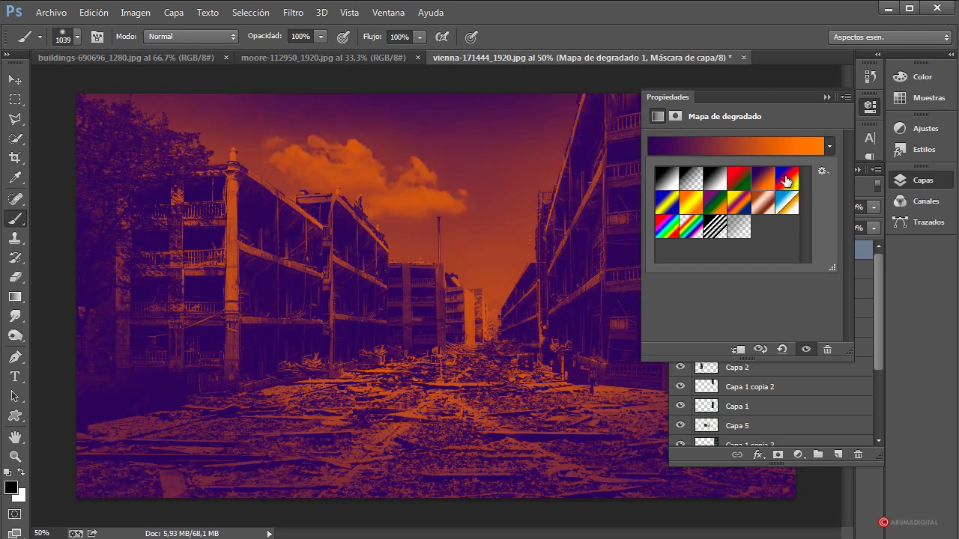
{"action": "left_click", "coordinate": [787, 180]}
{"action": "left_click", "coordinate": [697, 205]}
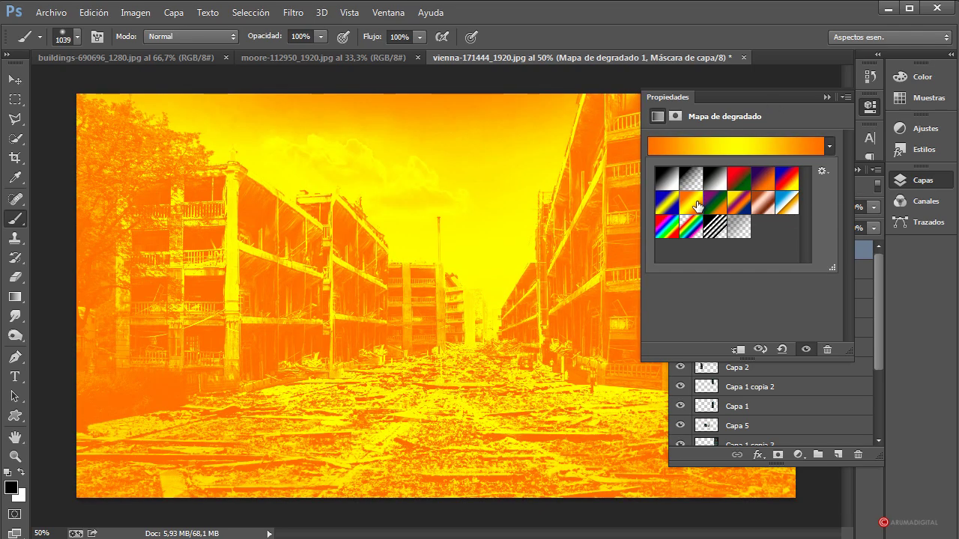
{"action": "left_click", "coordinate": [745, 202]}
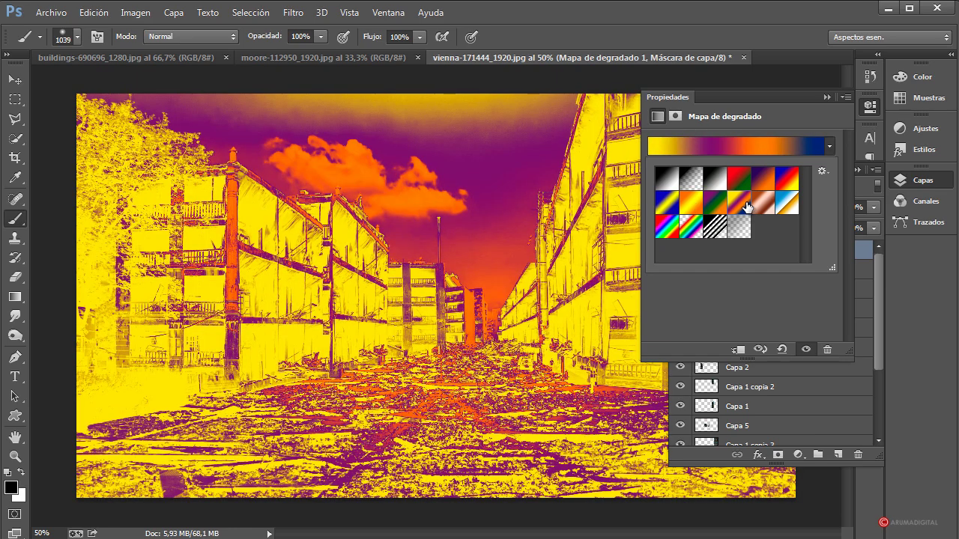
{"action": "left_click", "coordinate": [670, 229]}
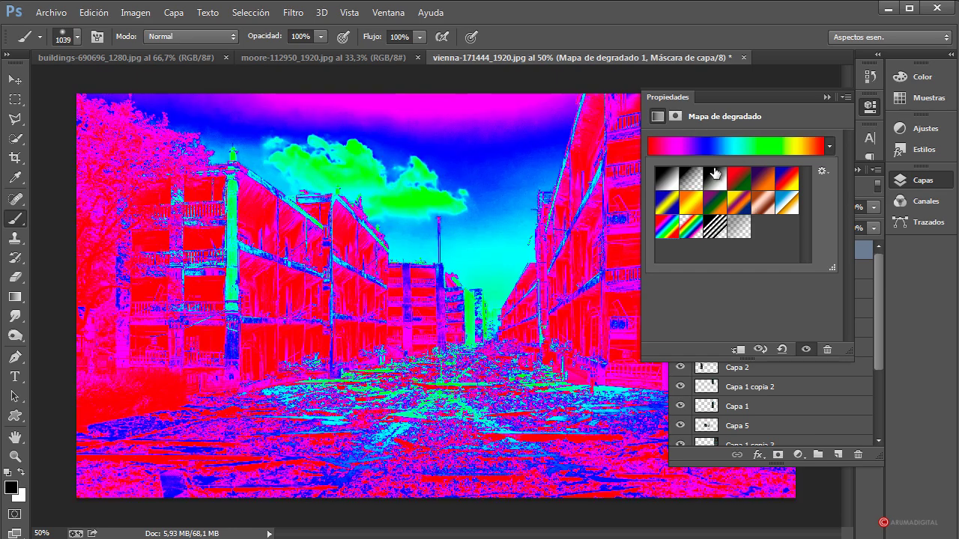
{"action": "left_click", "coordinate": [713, 180]}
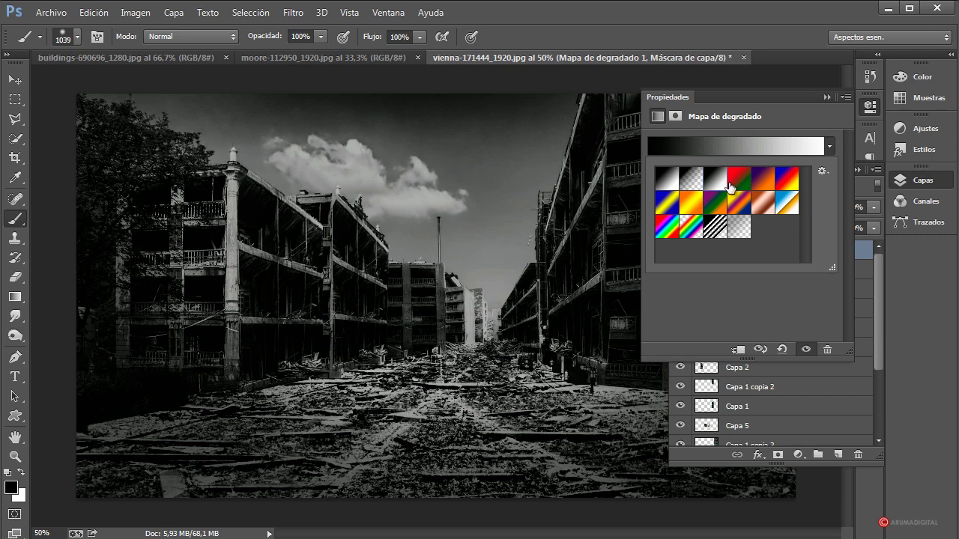
{"action": "left_click", "coordinate": [739, 187]}
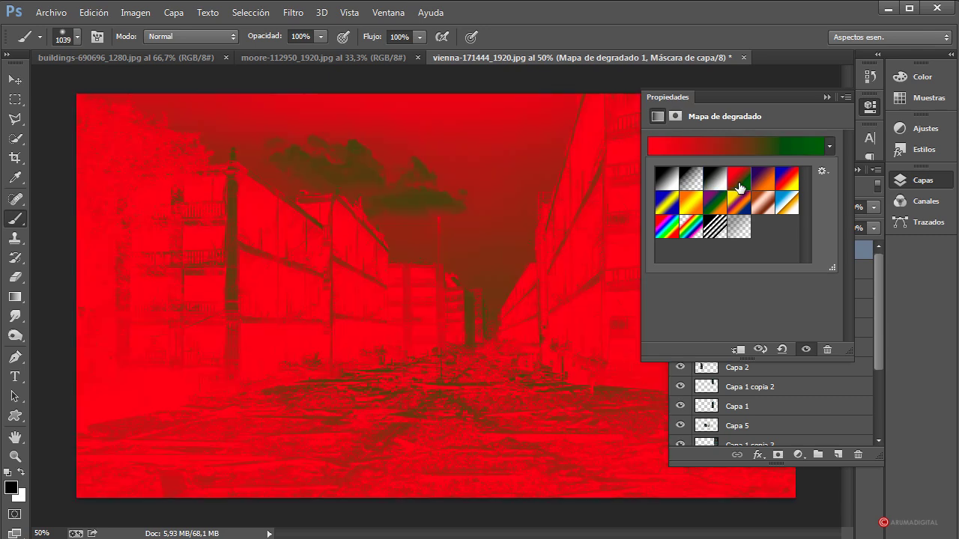
Apply the violet-to-orange preset to the gradient map and close its properties.
{"action": "left_click", "coordinate": [766, 182]}
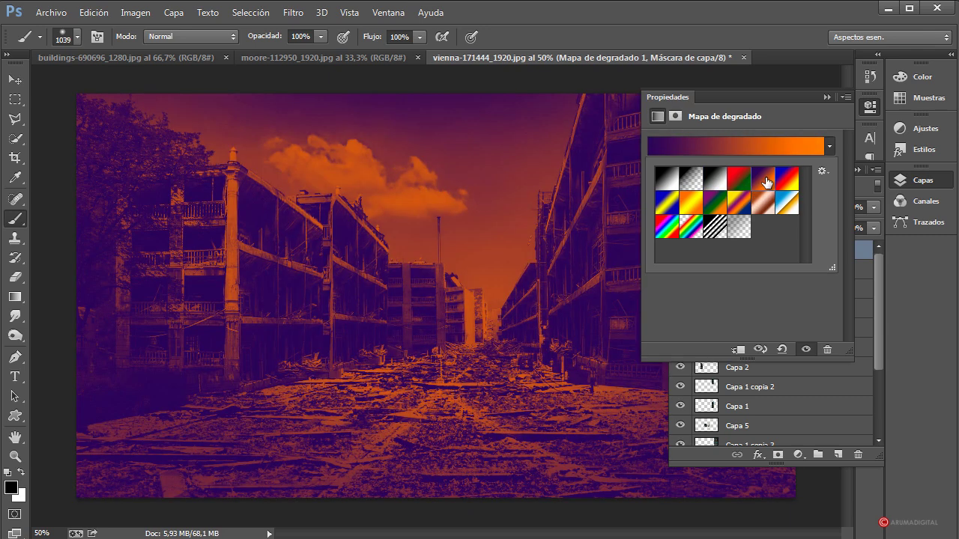
{"action": "left_click", "coordinate": [827, 97]}
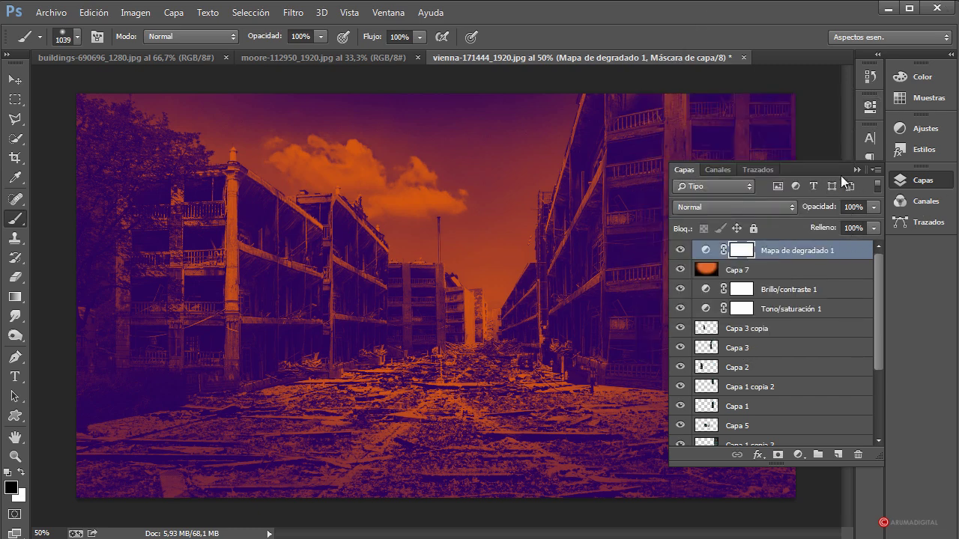
Reduce the opacity of the Mapa de degradado 1 layer to 42%.
{"action": "left_click", "coordinate": [874, 208]}
{"action": "left_click_drag", "start_coordinate": [855, 221], "coordinate": [822, 221]}
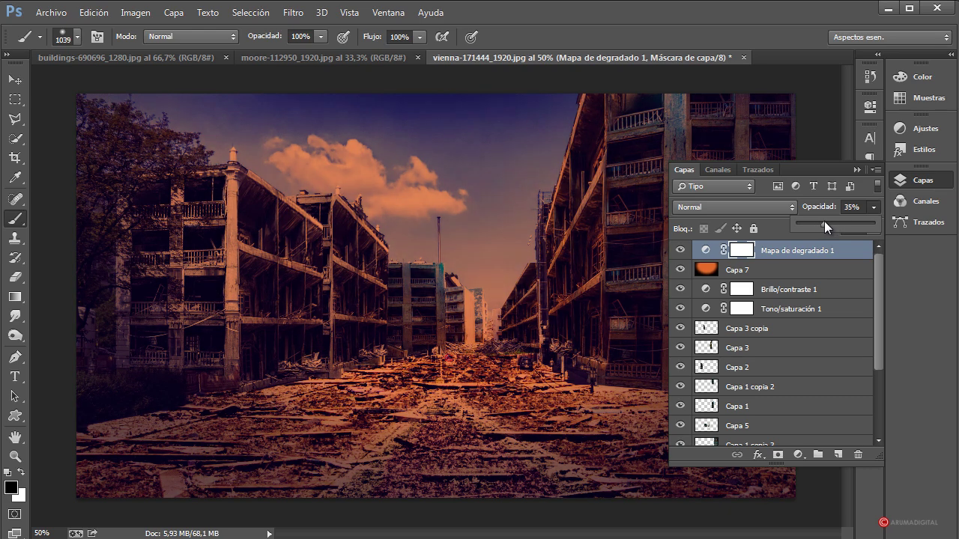
{"action": "left_click_drag", "start_coordinate": [808, 221], "coordinate": [821, 251]}
{"action": "left_click", "coordinate": [822, 251]}
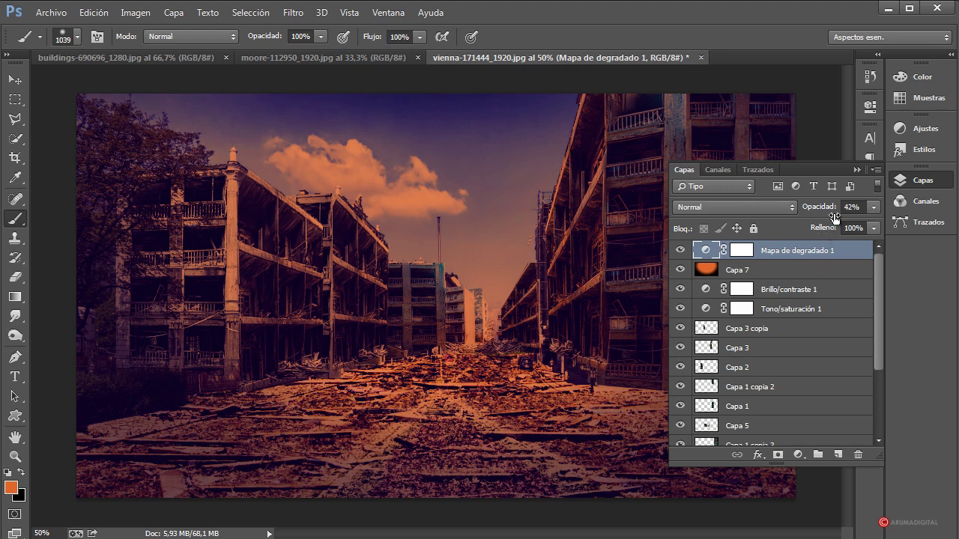
{"action": "left_click", "coordinate": [842, 182]}
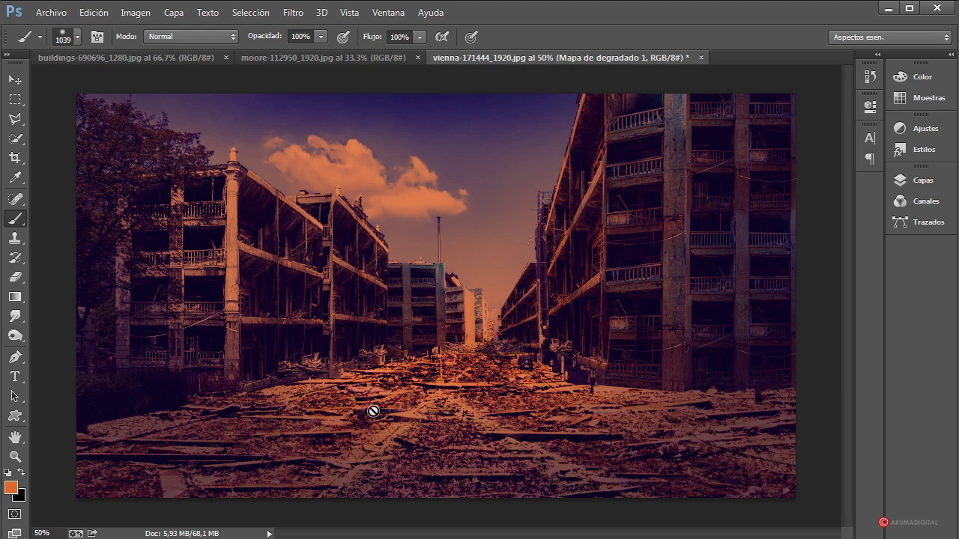
Copy a rectangular area around the girl and the ground beneath her from buildings-690696_1280.jpg.
{"action": "left_click", "coordinate": [342, 57]}
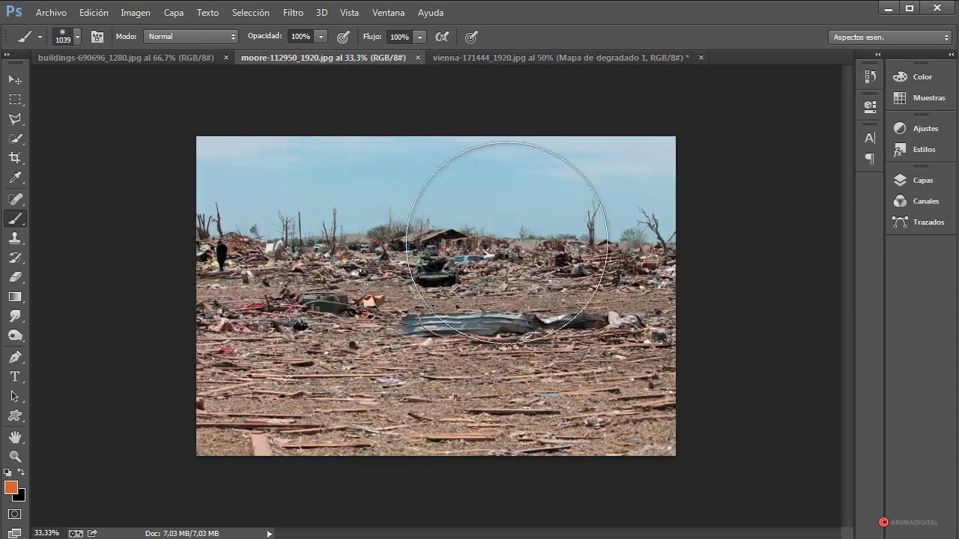
{"action": "left_click", "coordinate": [178, 56]}
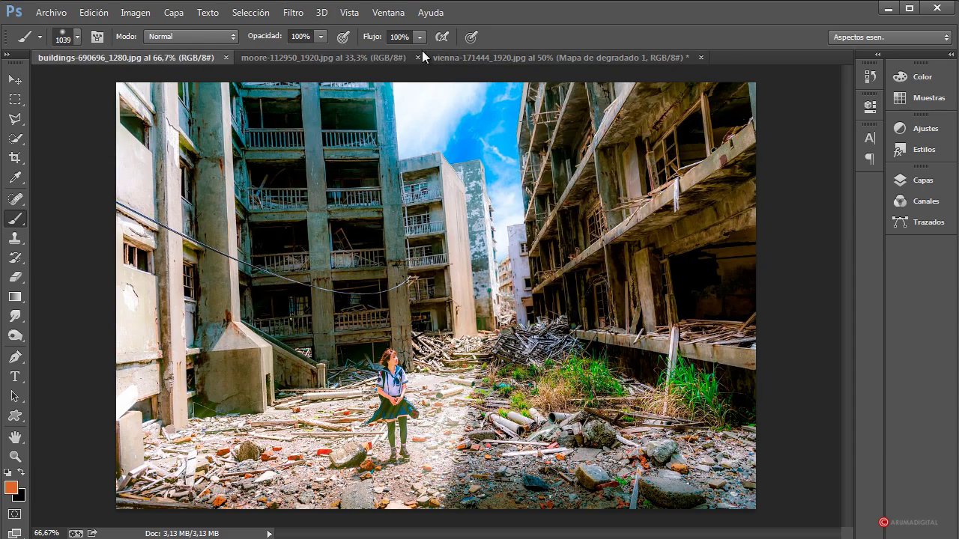
{"action": "left_click", "coordinate": [601, 59]}
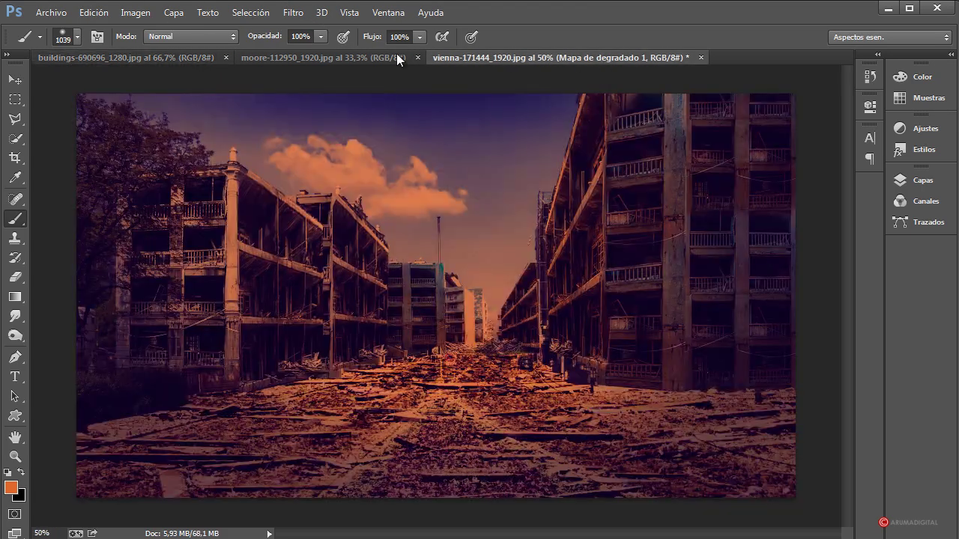
{"action": "left_click", "coordinate": [178, 58]}
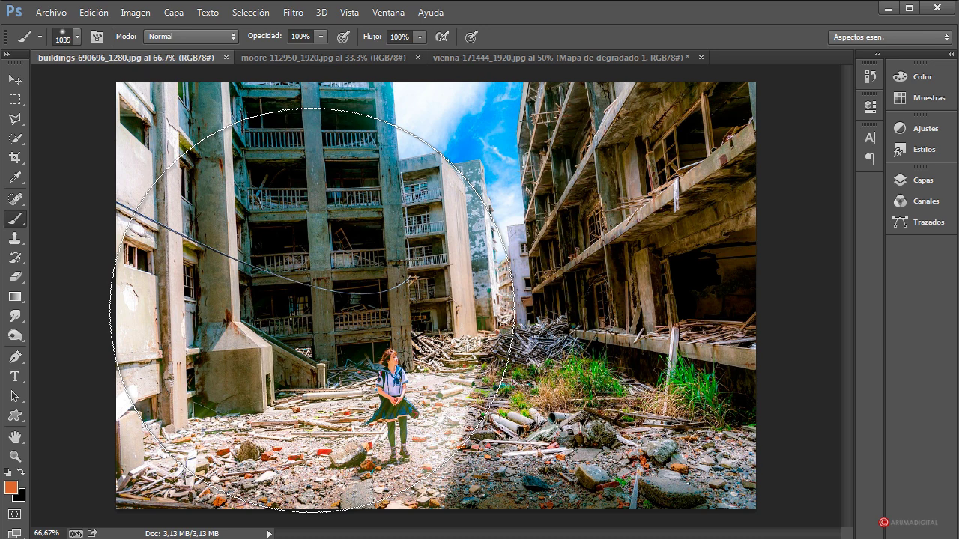
{"action": "left_click", "coordinate": [15, 99]}
{"action": "left_click_drag", "start_coordinate": [337, 321], "coordinate": [441, 496]}
{"action": "key", "text": "ctrl+c"}
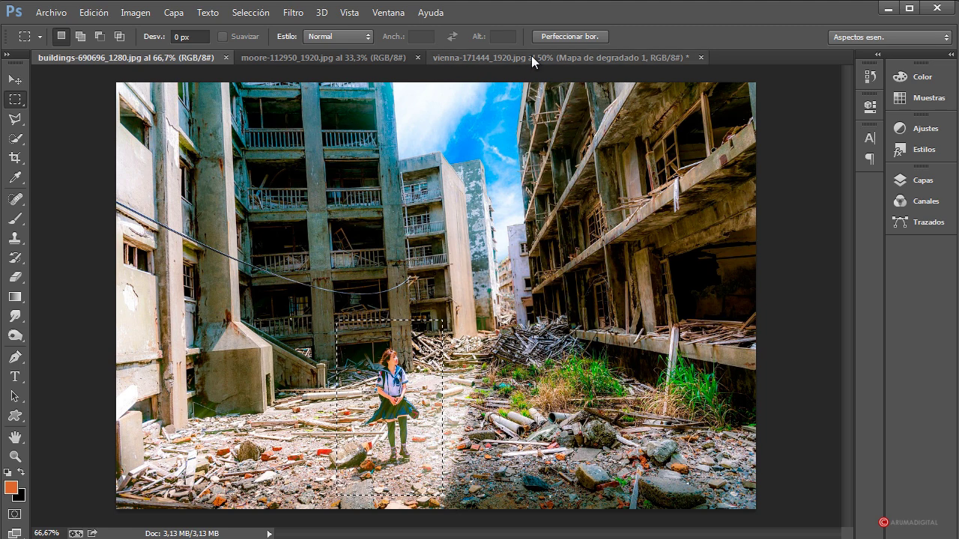
Paste the girl into the Vienna composite over the left-hand debris, stacking her layer directly below Tono/saturación 1.
{"action": "left_click", "coordinate": [531, 57]}
{"action": "key", "text": "ctrl+v"}
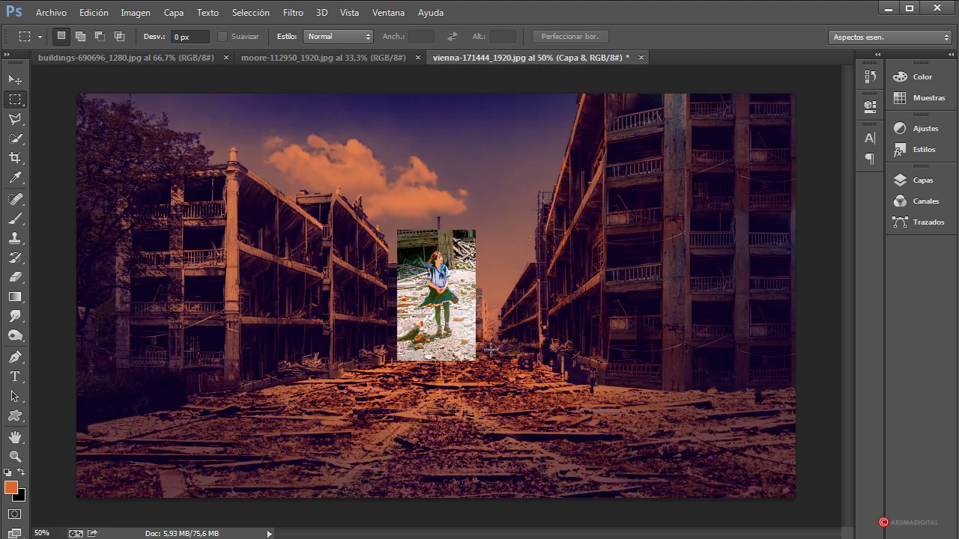
{"action": "left_click", "coordinate": [15, 79]}
{"action": "left_click_drag", "start_coordinate": [467, 294], "coordinate": [340, 382]}
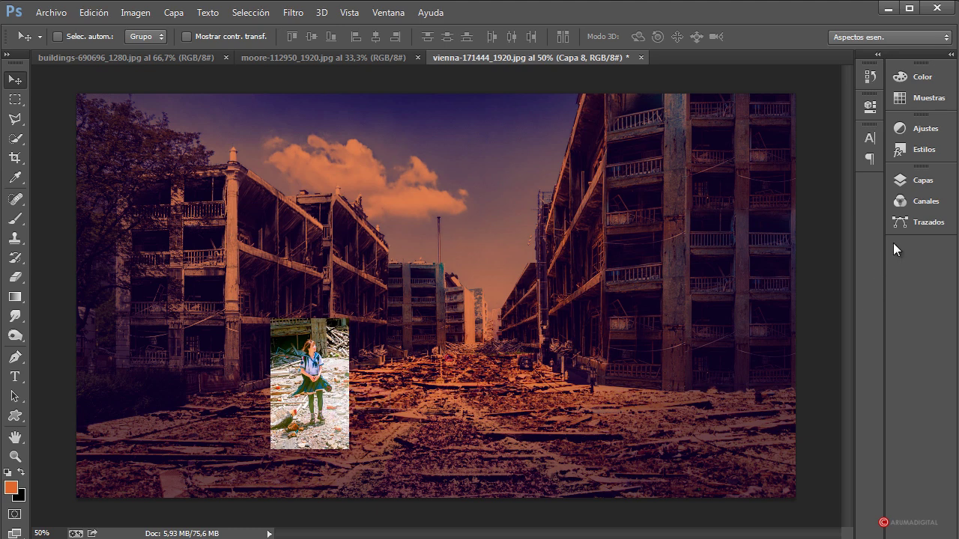
{"action": "left_click", "coordinate": [933, 185]}
{"action": "left_click_drag", "start_coordinate": [792, 253], "coordinate": [780, 321]}
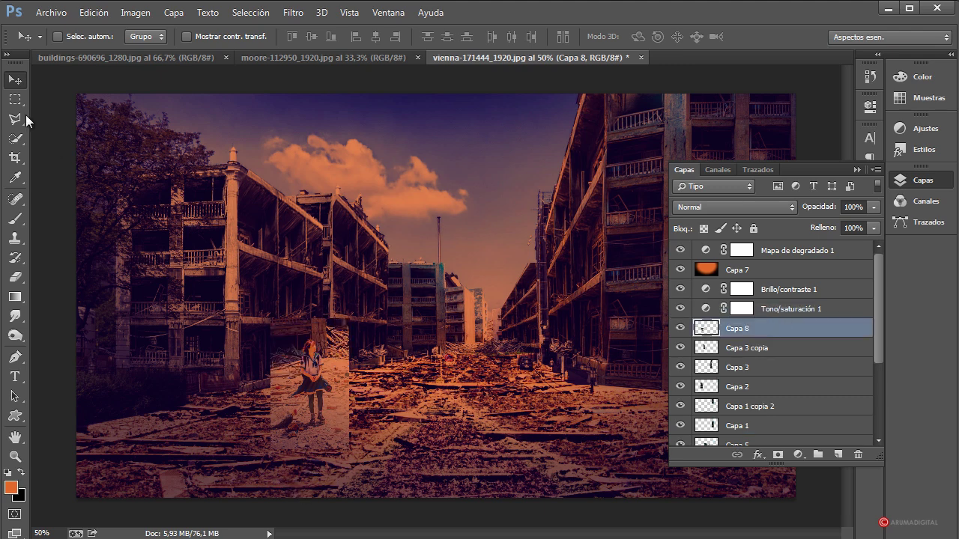
Erase the rectangular background around the girl on Capa 8 with a soft 168 px Eraser.
{"action": "left_click", "coordinate": [15, 276]}
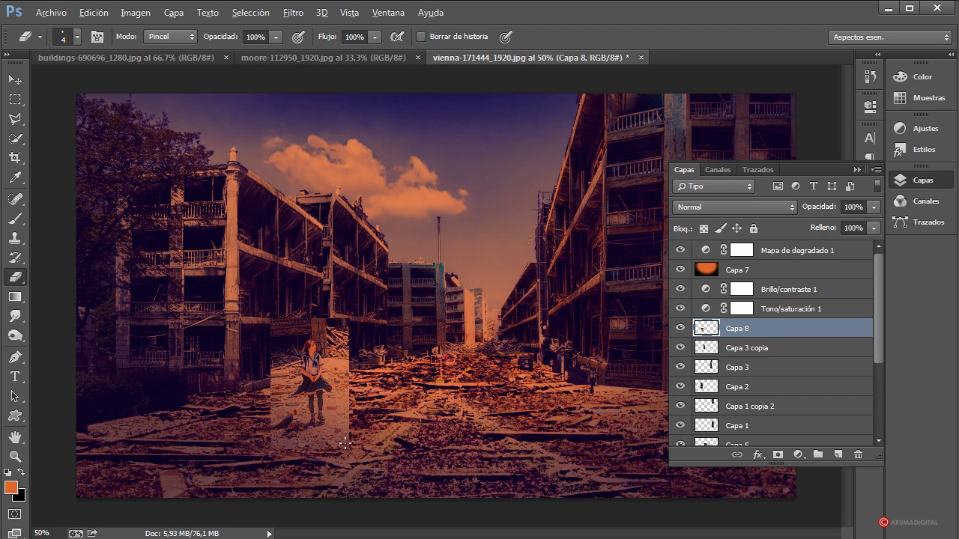
{"action": "left_click_drag", "start_coordinate": [344, 443], "coordinate": [371, 456]}
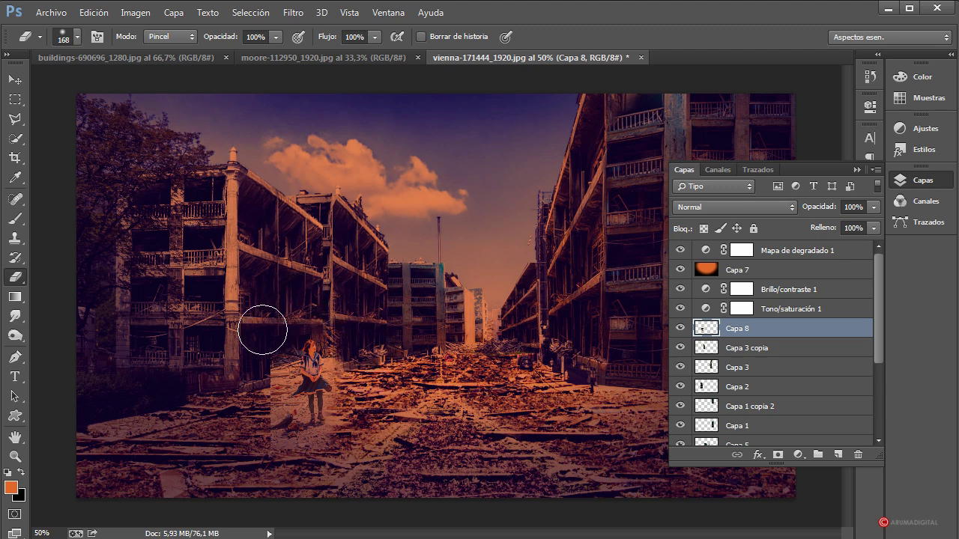
{"action": "mouse_move", "coordinate": [261, 327]}
{"action": "left_mouse_down"}
{"action": "mouse_move", "coordinate": [246, 441]}
{"action": "mouse_move", "coordinate": [302, 470]}
{"action": "left_mouse_up"}
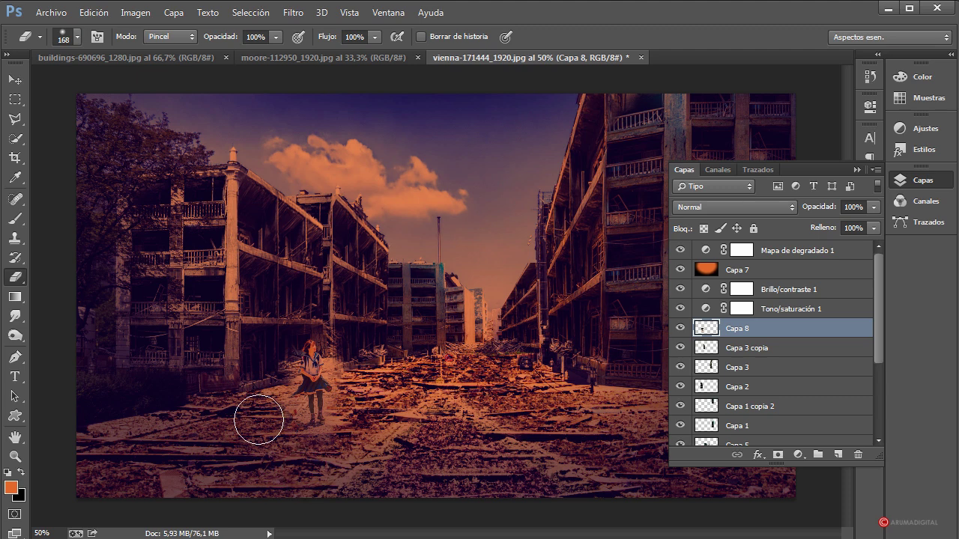
Move the girl down toward the middle of the street and enlarge her to about 130% with Free Transform.
{"action": "left_click", "coordinate": [15, 79]}
{"action": "left_click_drag", "start_coordinate": [327, 382], "coordinate": [418, 426]}
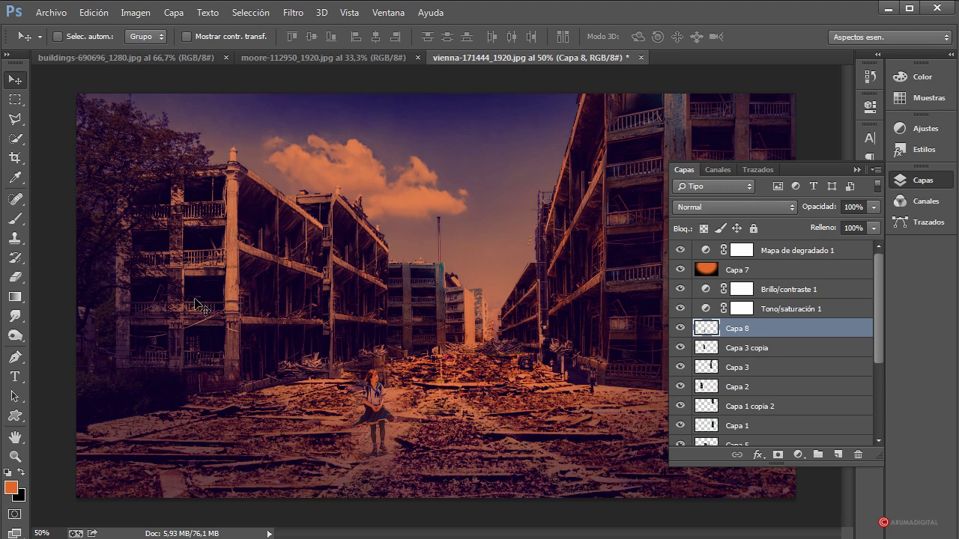
{"action": "left_click", "coordinate": [15, 99]}
{"action": "right_click", "coordinate": [381, 381]}
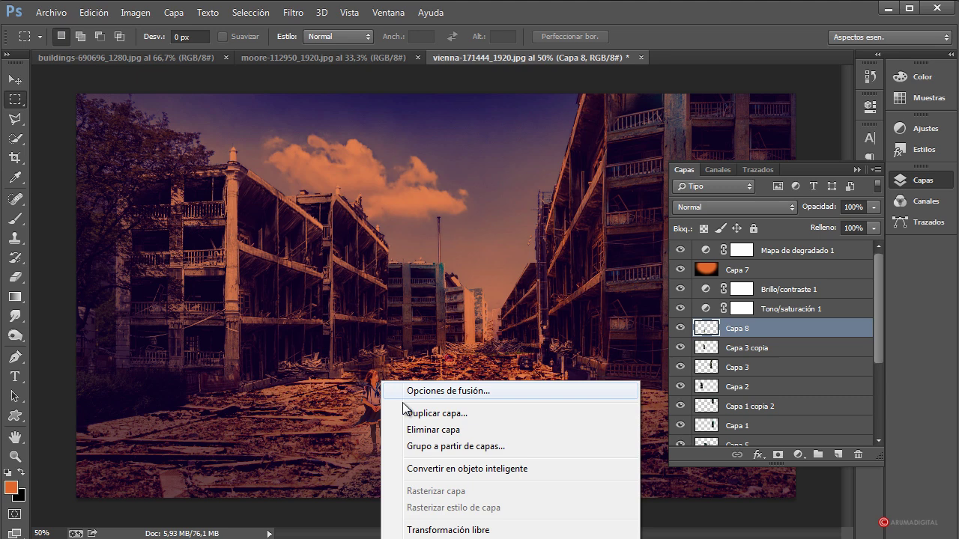
{"action": "left_click", "coordinate": [463, 530]}
{"action": "left_click_drag", "start_coordinate": [411, 349], "coordinate": [434, 309]}
{"action": "left_click_drag", "start_coordinate": [421, 410], "coordinate": [399, 426]}
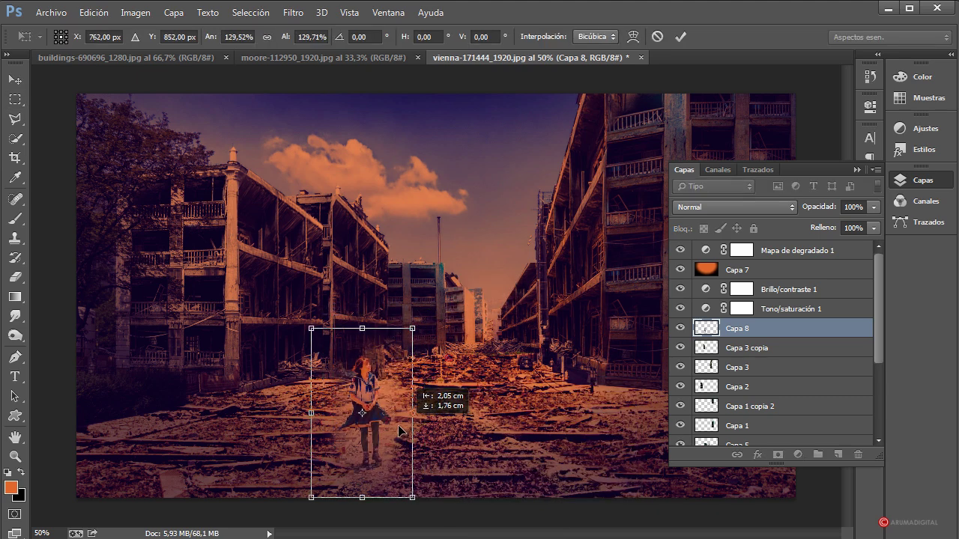
{"action": "key", "text": "Return"}
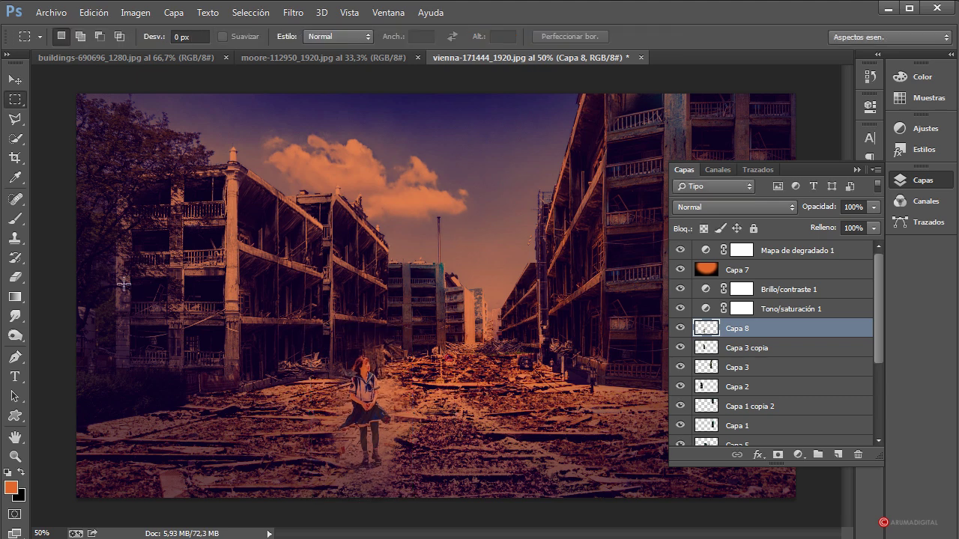
Activate the Eraser on Capa 8 and collapse the layer list.
{"action": "left_click", "coordinate": [15, 277]}
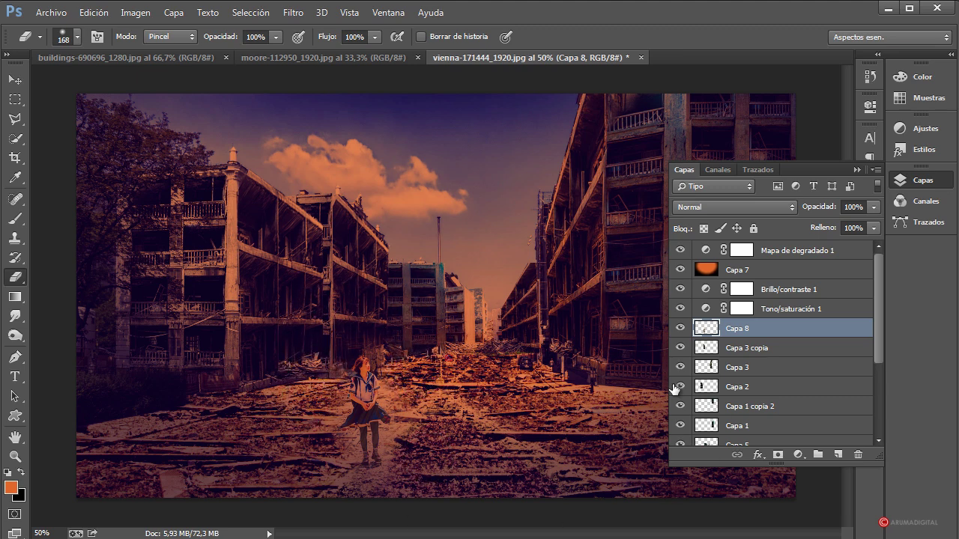
{"action": "left_click", "coordinate": [856, 171]}
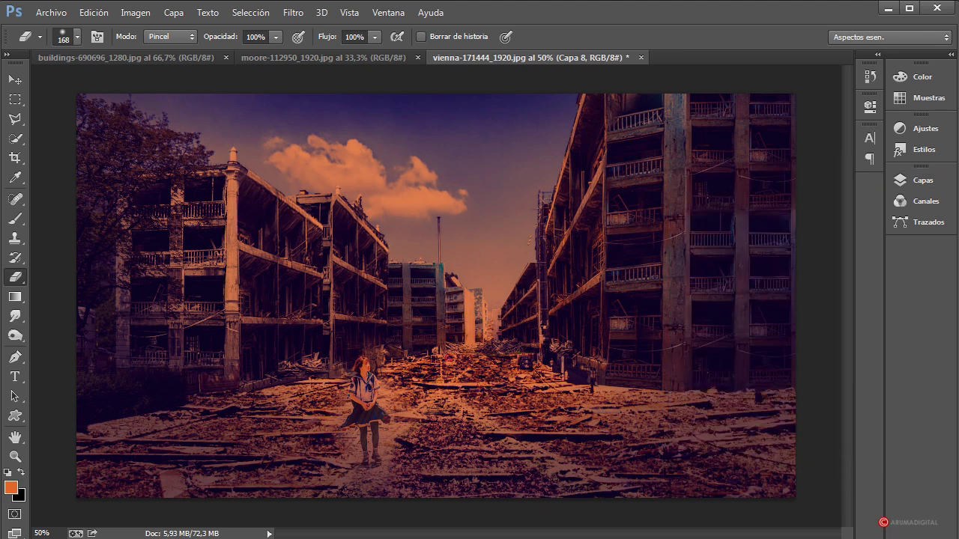